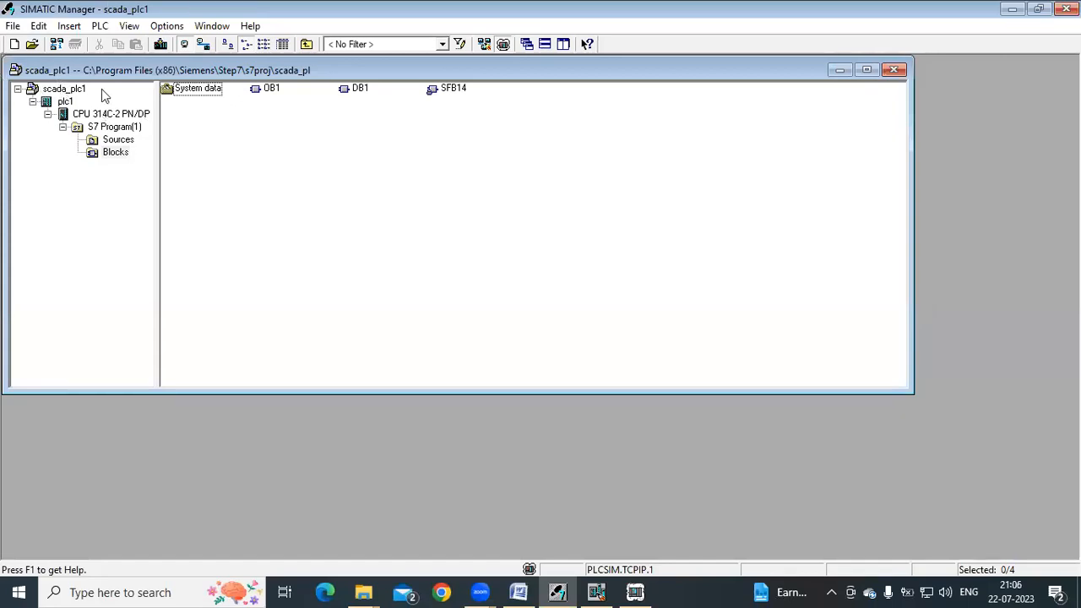
# Step: Open the hardware configuration of the plc1 station in the scada_plc1 project
pyautogui.click(101, 117)
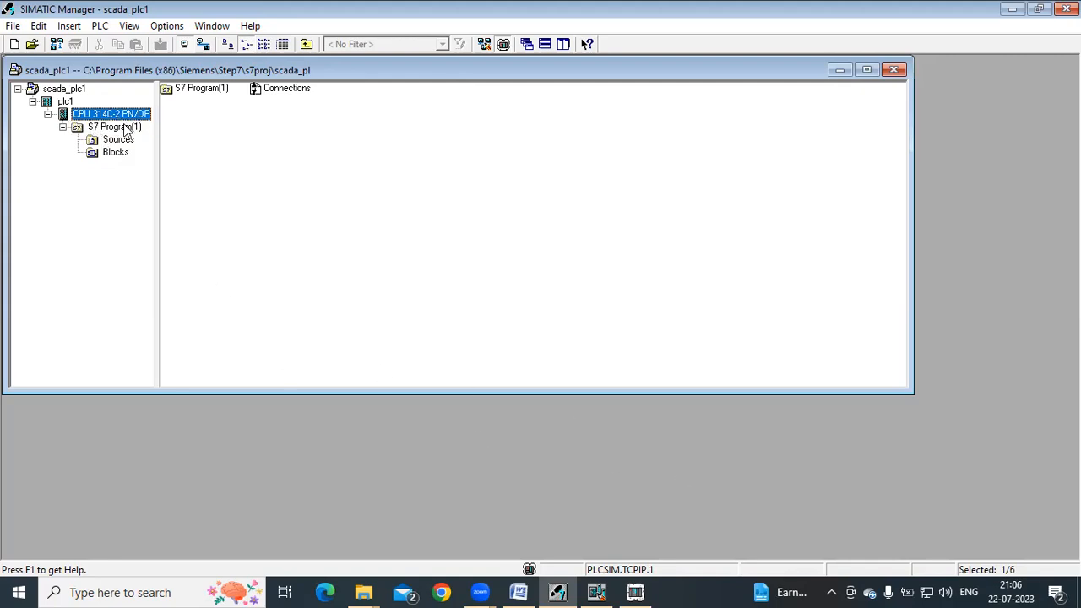
pyautogui.click(64, 101)
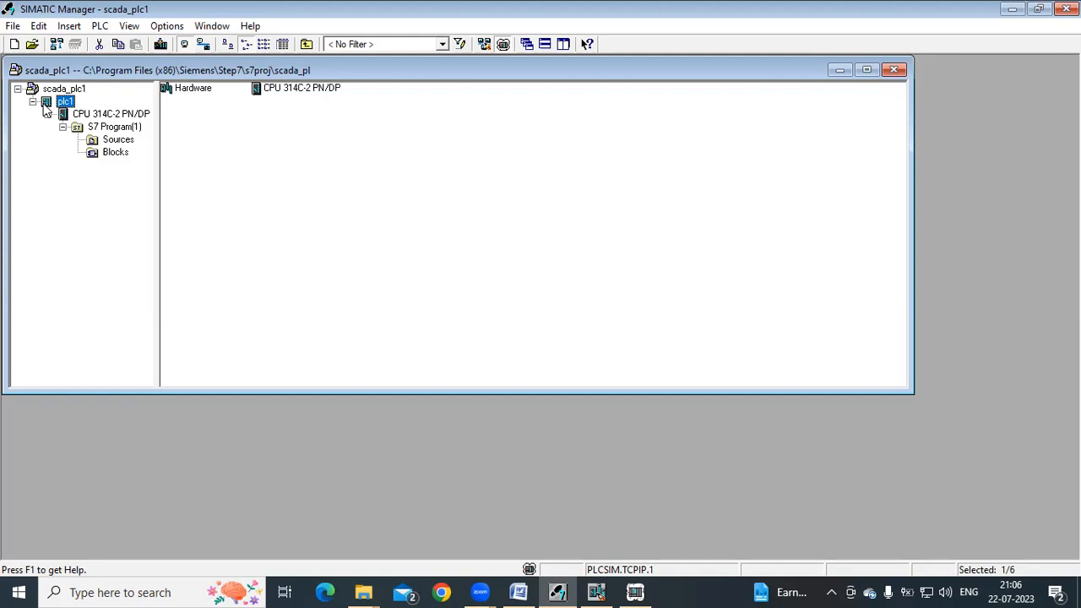
pyautogui.doubleClick(183, 92)
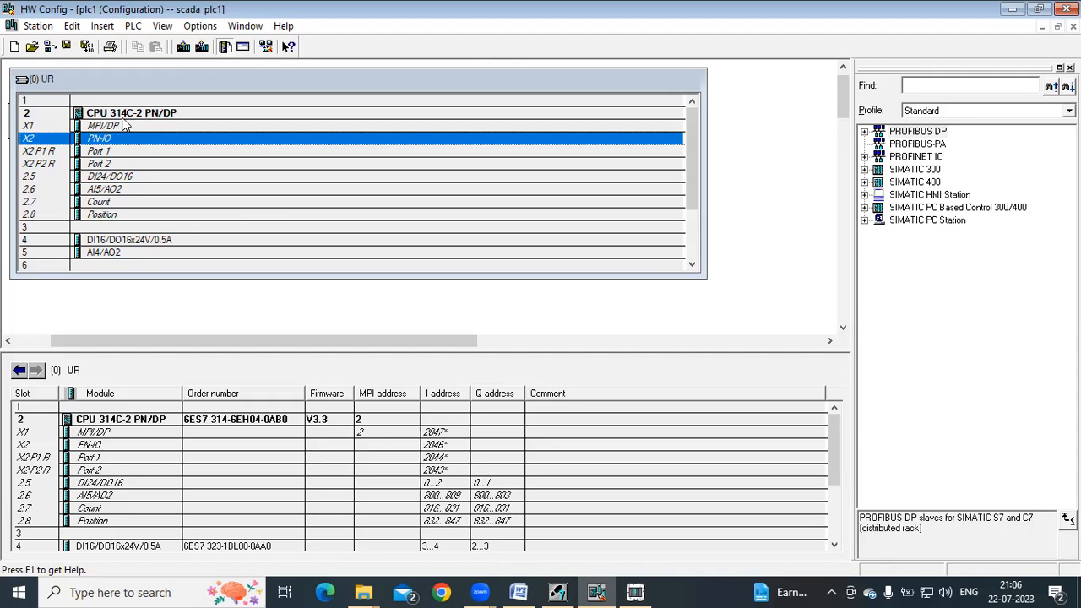
# Step: Examine the CPU 314C-2 PN/DP's communication interfaces in the rack: MPI/DP, PN-IO, Port 1 and Port 2
pyautogui.click(174, 115)
pyautogui.click(127, 127)
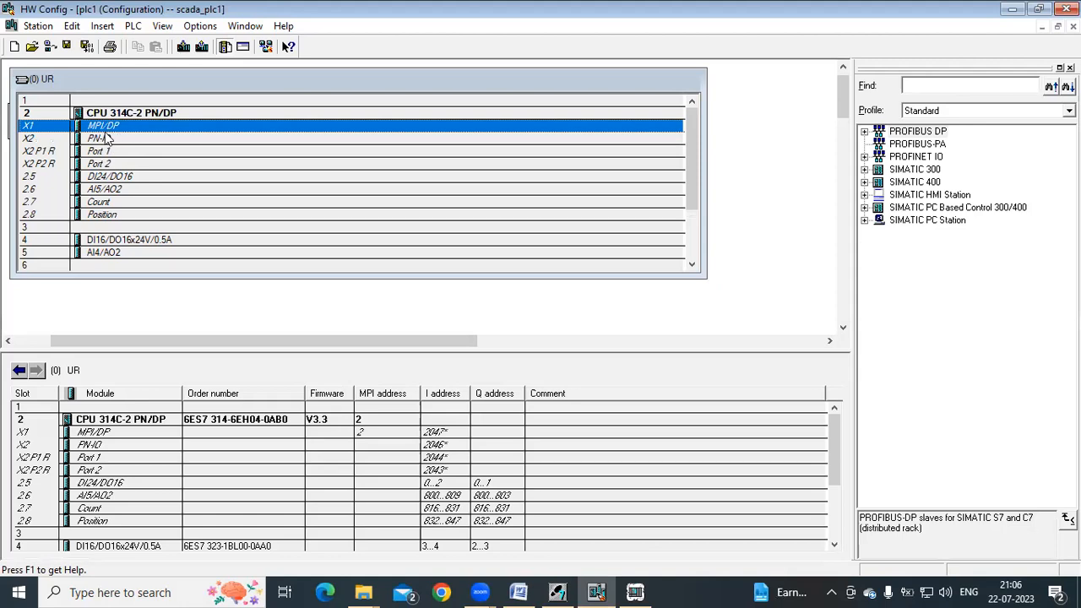
pyautogui.click(102, 140)
pyautogui.click(121, 130)
pyautogui.click(105, 140)
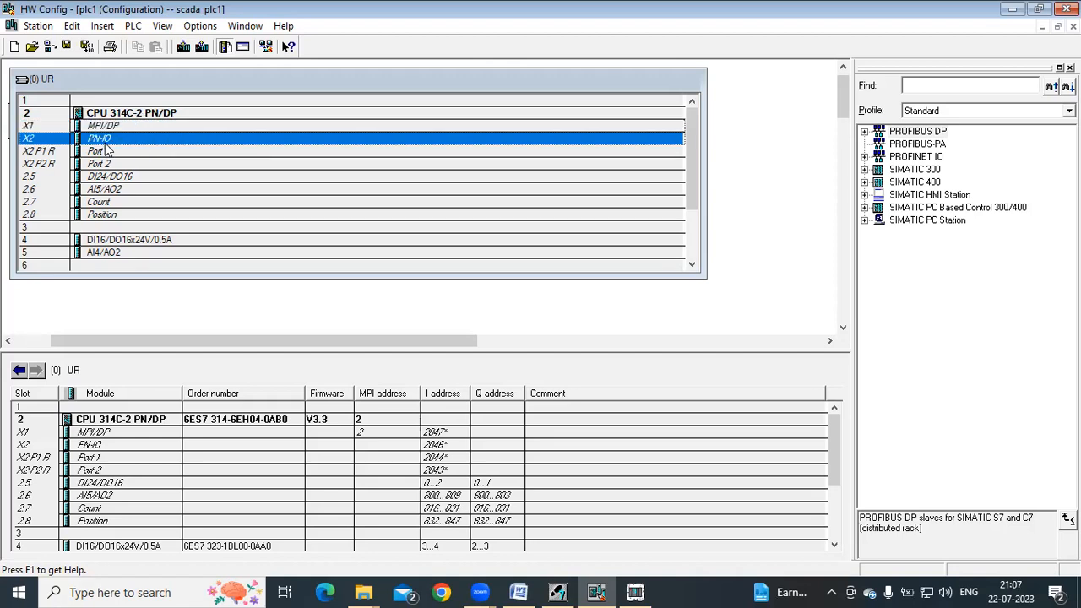
pyautogui.click(121, 129)
pyautogui.click(119, 138)
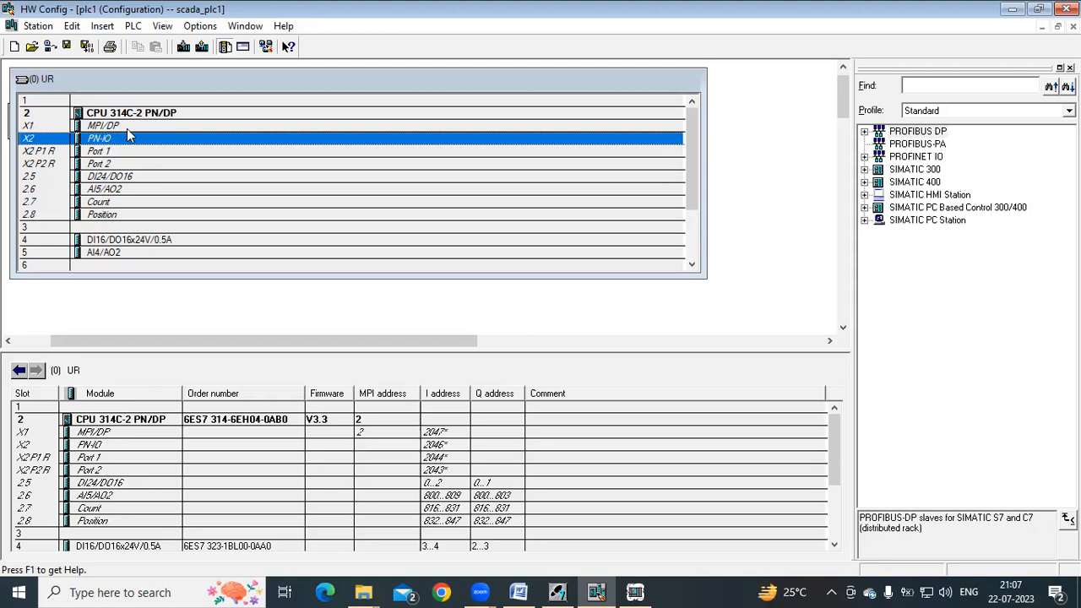
pyautogui.click(126, 128)
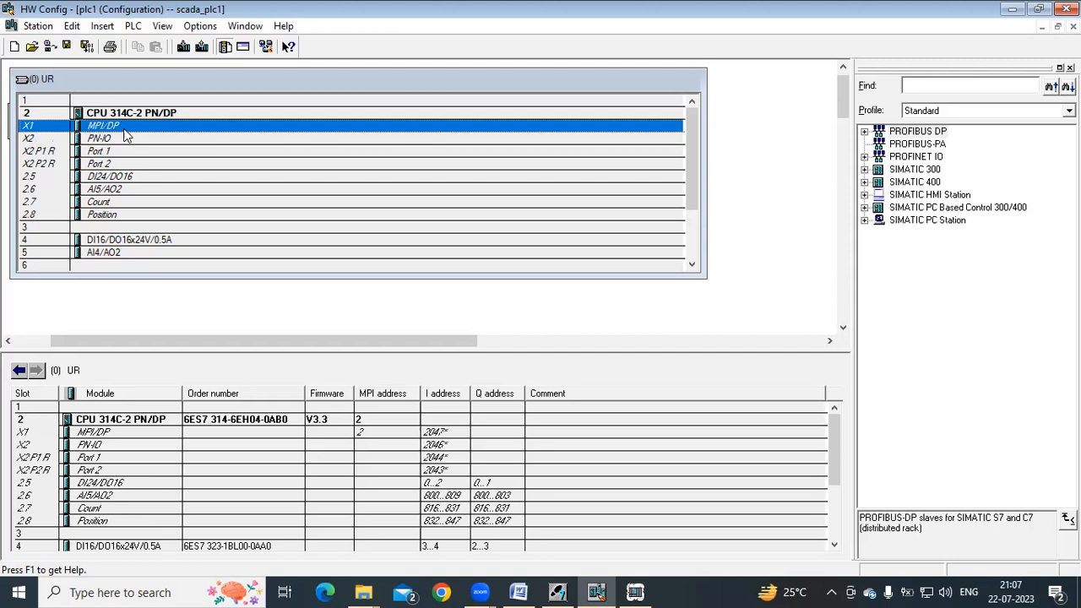
pyautogui.click(108, 140)
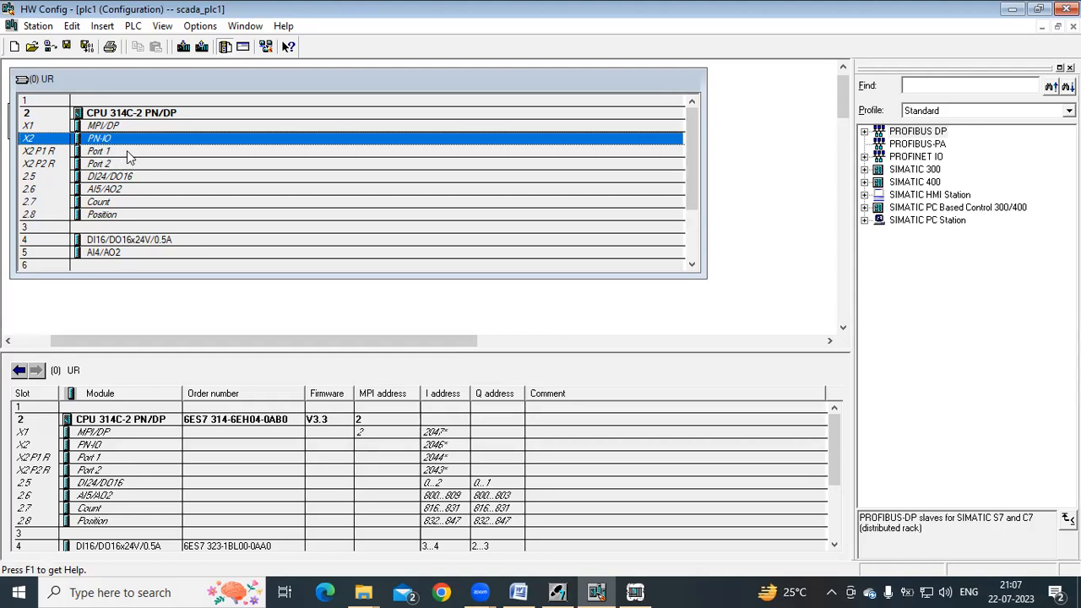
pyautogui.click(121, 153)
pyautogui.click(115, 165)
pyautogui.click(114, 153)
pyautogui.click(116, 163)
pyautogui.click(116, 153)
pyautogui.click(118, 163)
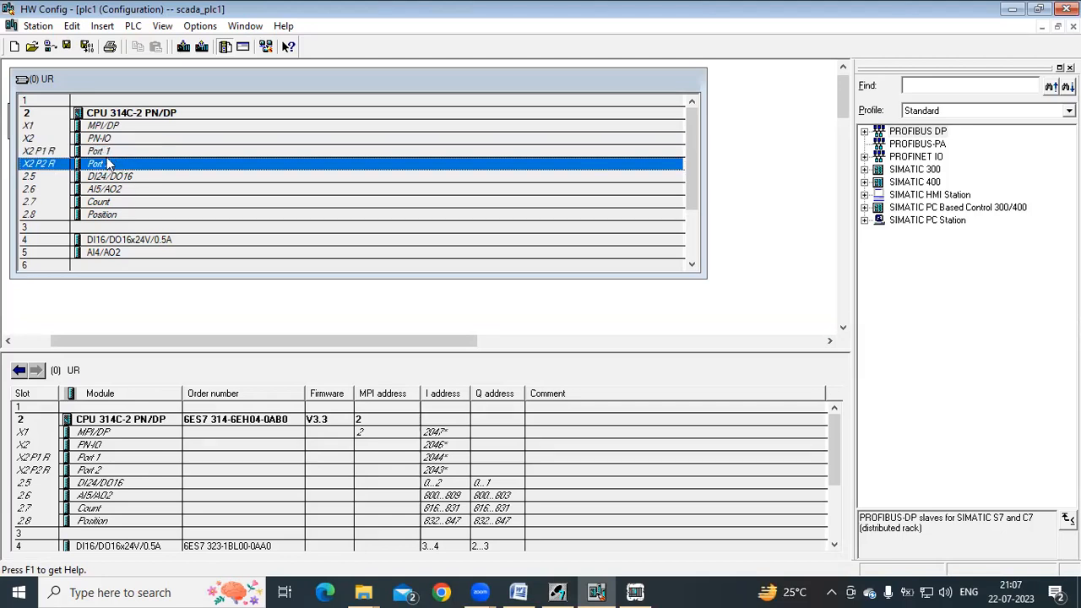
pyautogui.click(121, 140)
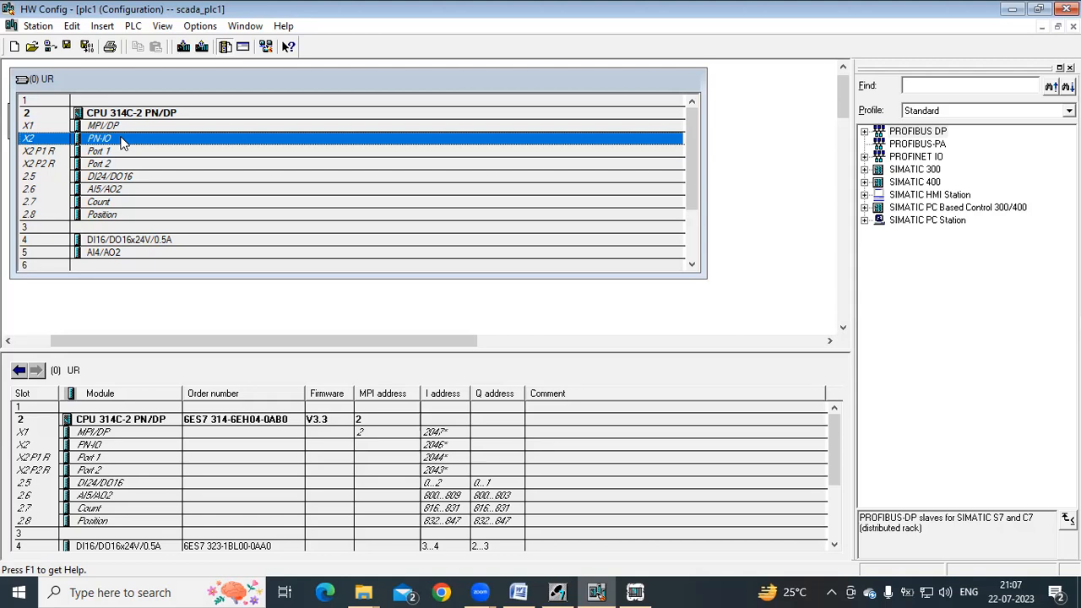
pyautogui.click(123, 125)
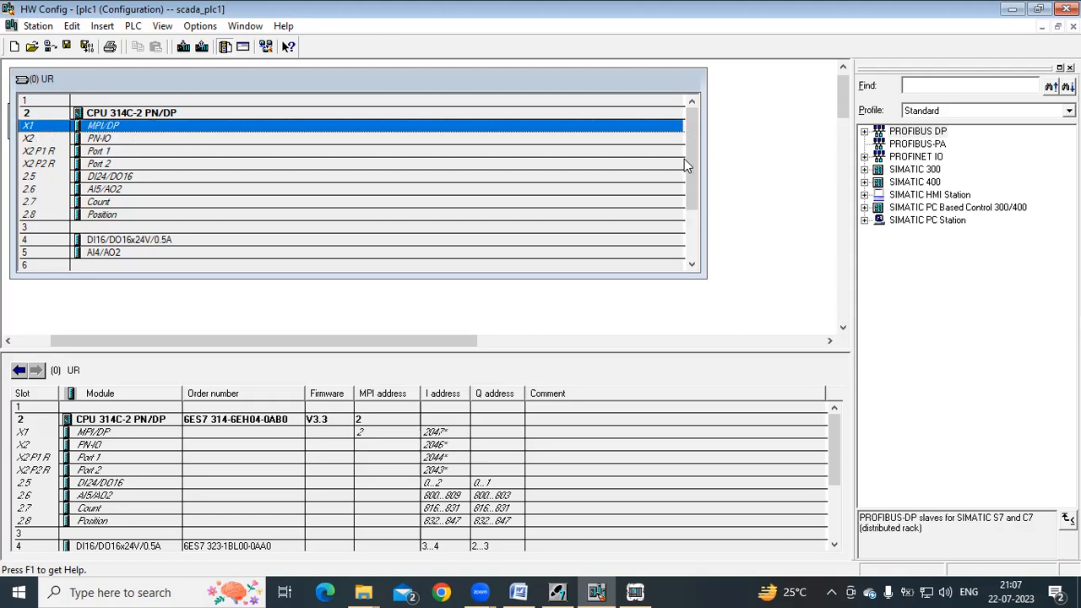
# Step: Narrow the UR rack window to about half its width and open the properties of the CPU's MPI/DP interface
pyautogui.moveTo(704, 155); pyautogui.dragTo(365, 156)
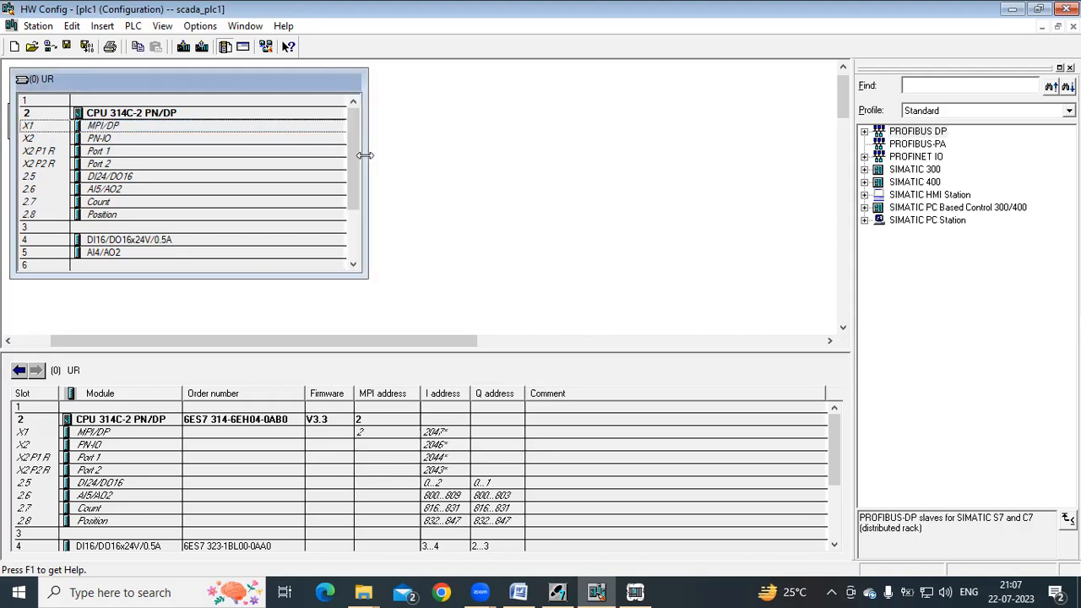
pyautogui.click(109, 127)
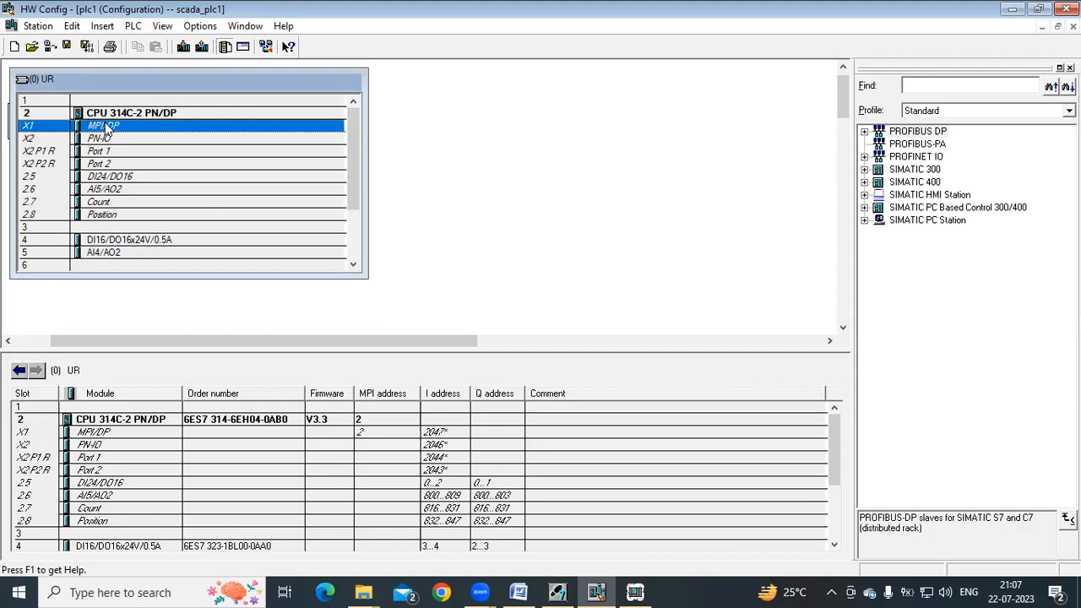
pyautogui.doubleClick(152, 126)
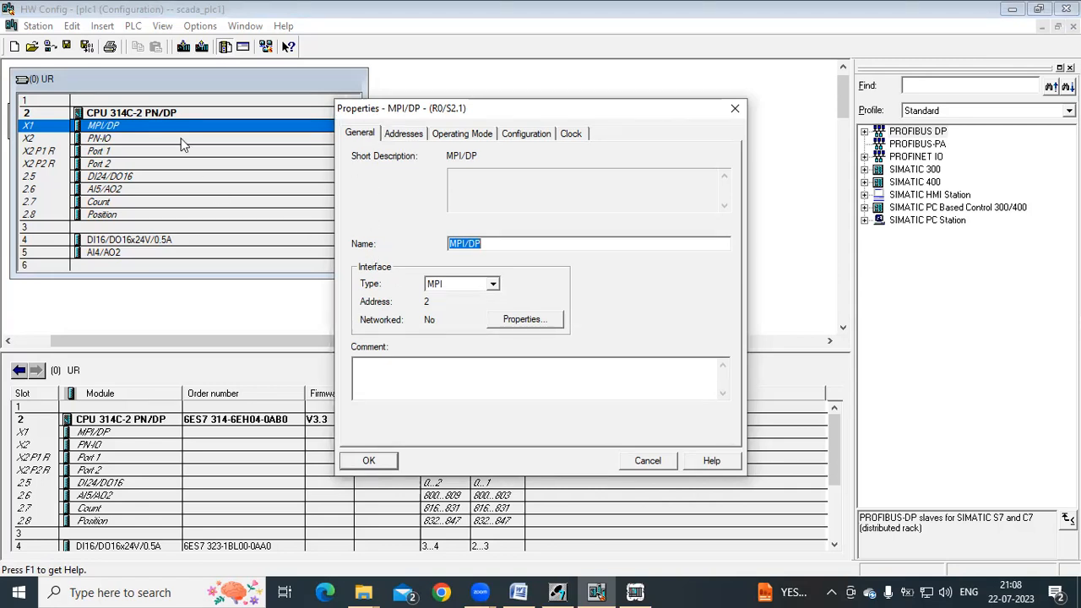
# Step: Set the type of the MPI/DP interface to PROFIBUS
pyautogui.click(493, 286)
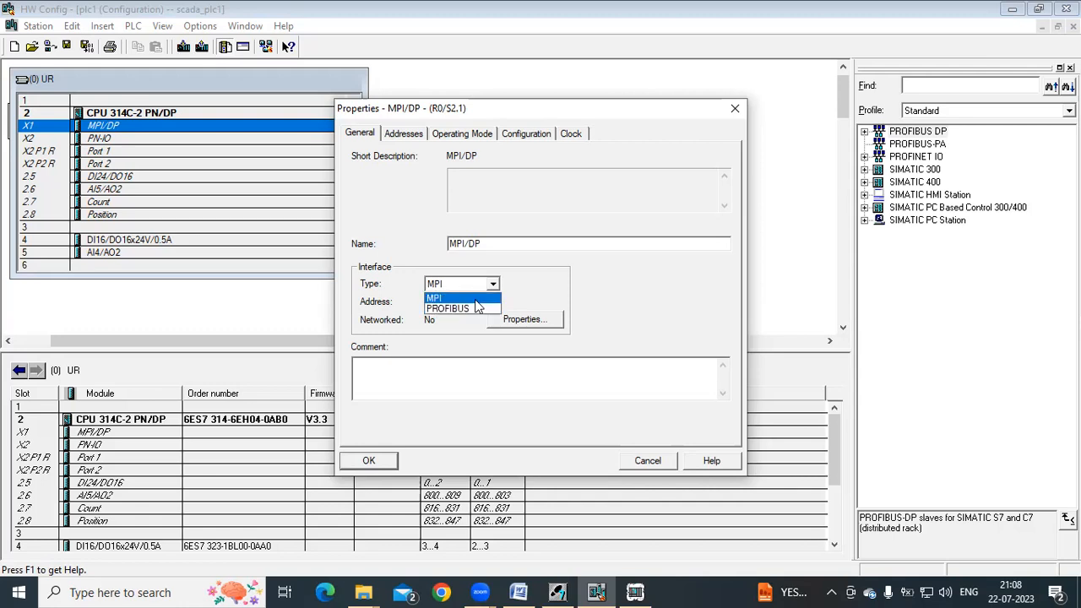
pyautogui.click(476, 301)
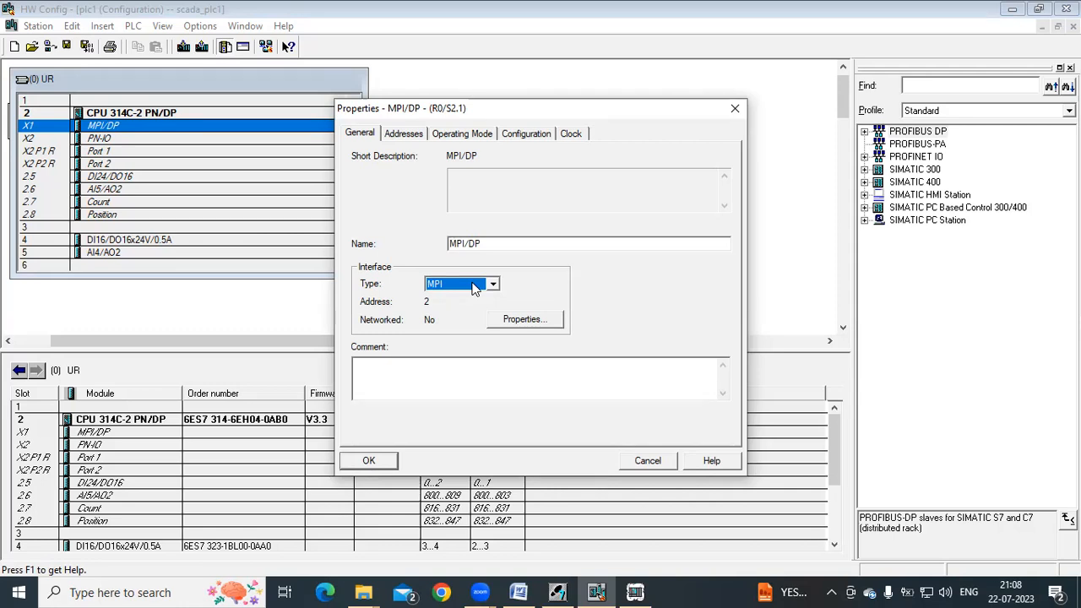
pyautogui.click(493, 285)
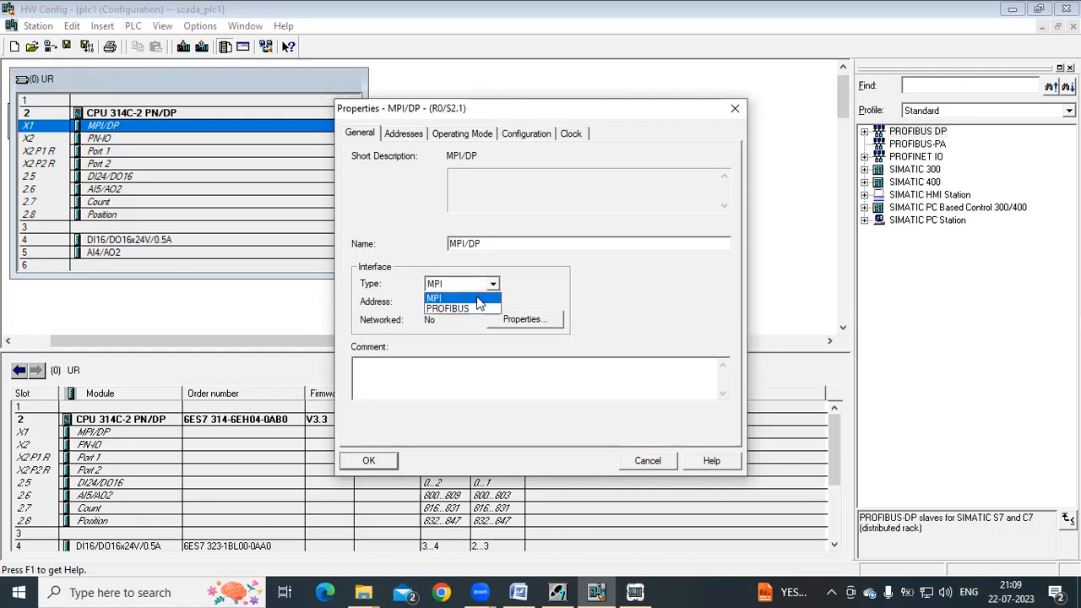
pyautogui.click(463, 309)
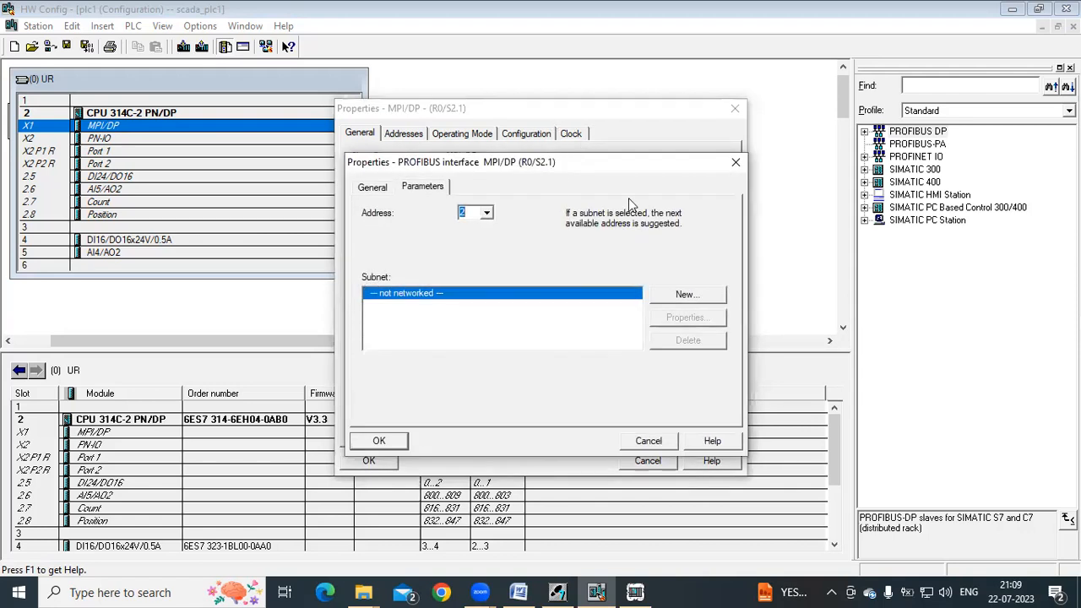
# Step: Create a new PROFIBUS subnet for the interface with the default name and settings, keeping address 2
pyautogui.moveTo(540, 169); pyautogui.dragTo(590, 318)
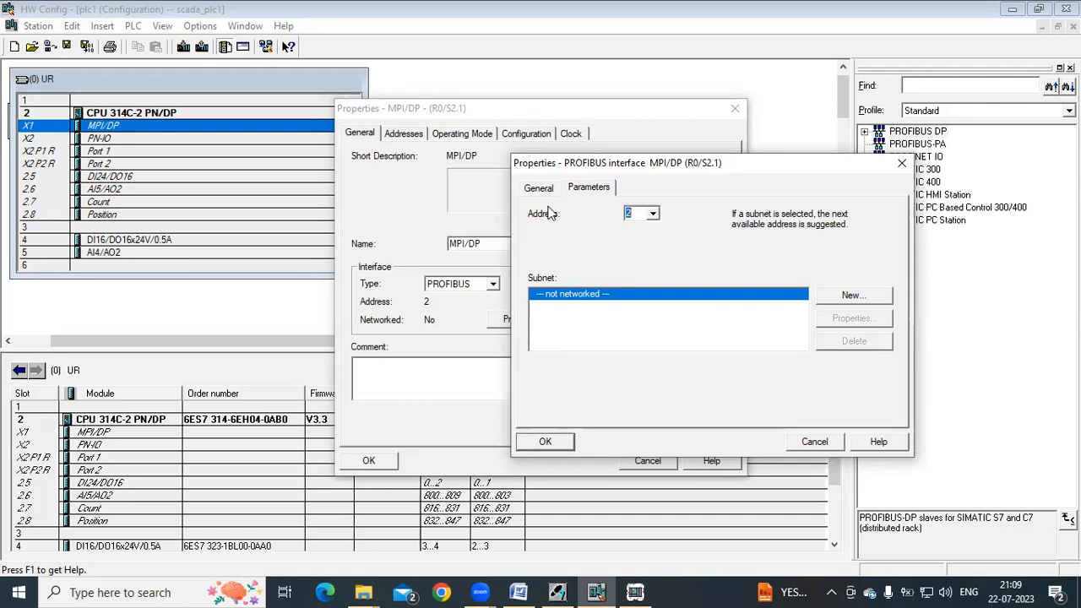
pyautogui.click(642, 215)
pyautogui.click(642, 218)
pyautogui.click(640, 217)
pyautogui.click(848, 295)
pyautogui.click(731, 224)
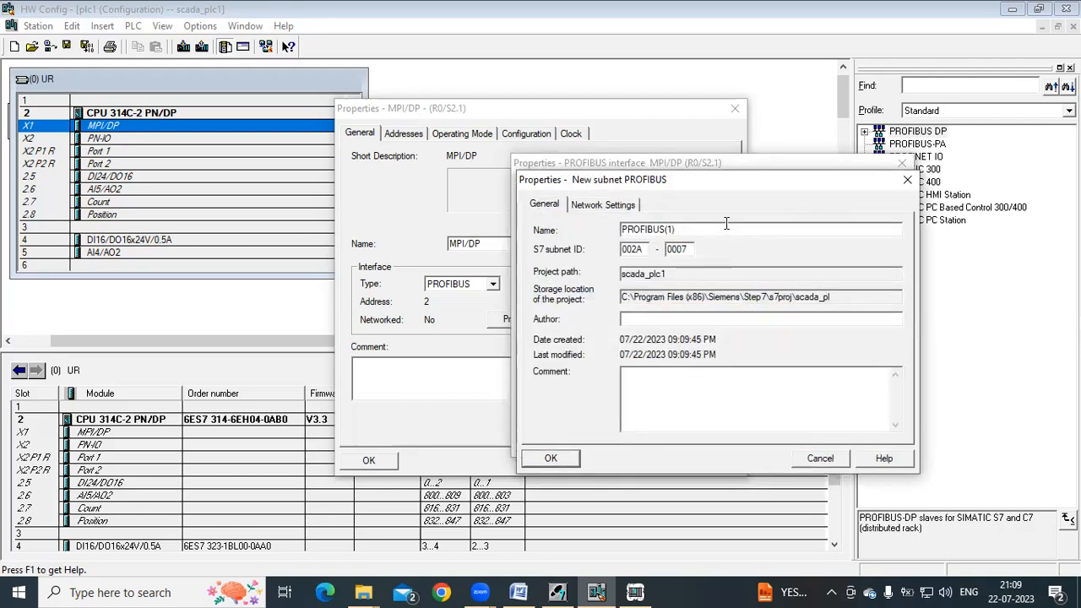
pyautogui.click(550, 458)
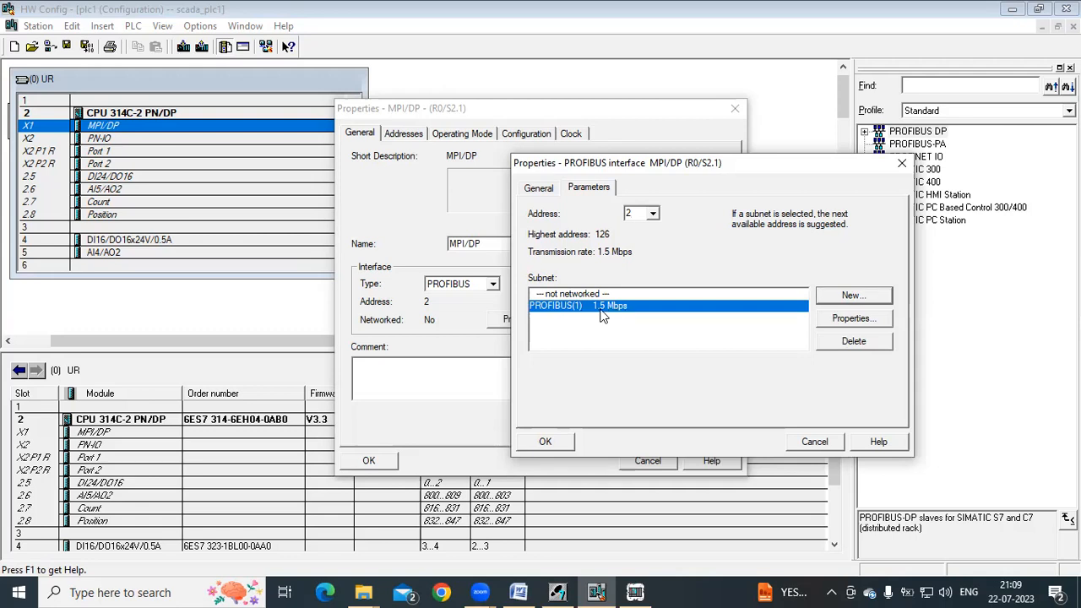
# Step: Review the new PROFIBUS subnet's network settings, including the available transmission rates and profiles, and its general properties
pyautogui.click(853, 318)
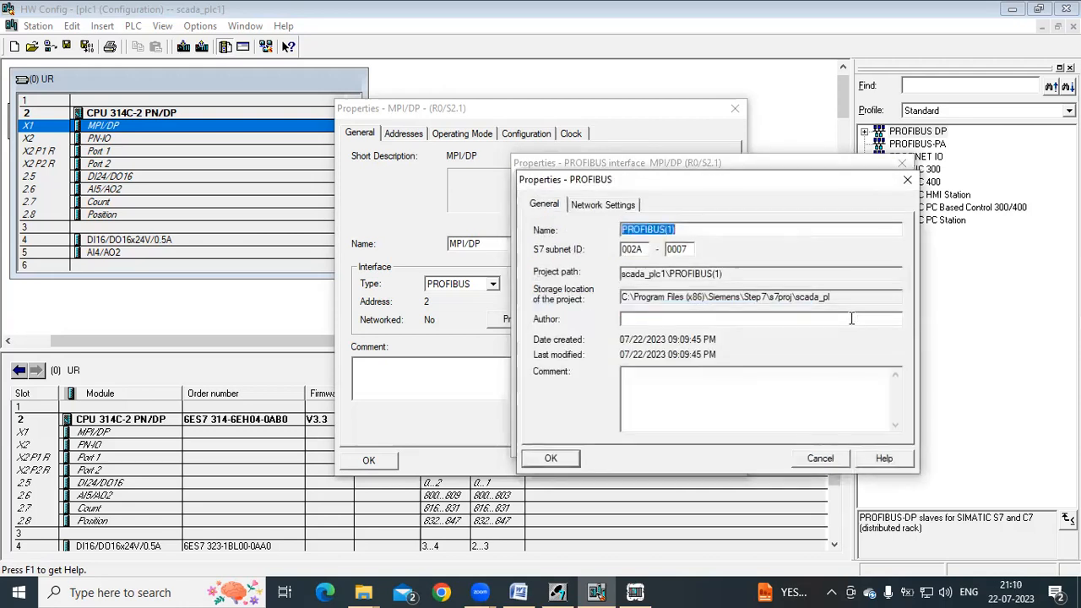
pyautogui.click(630, 205)
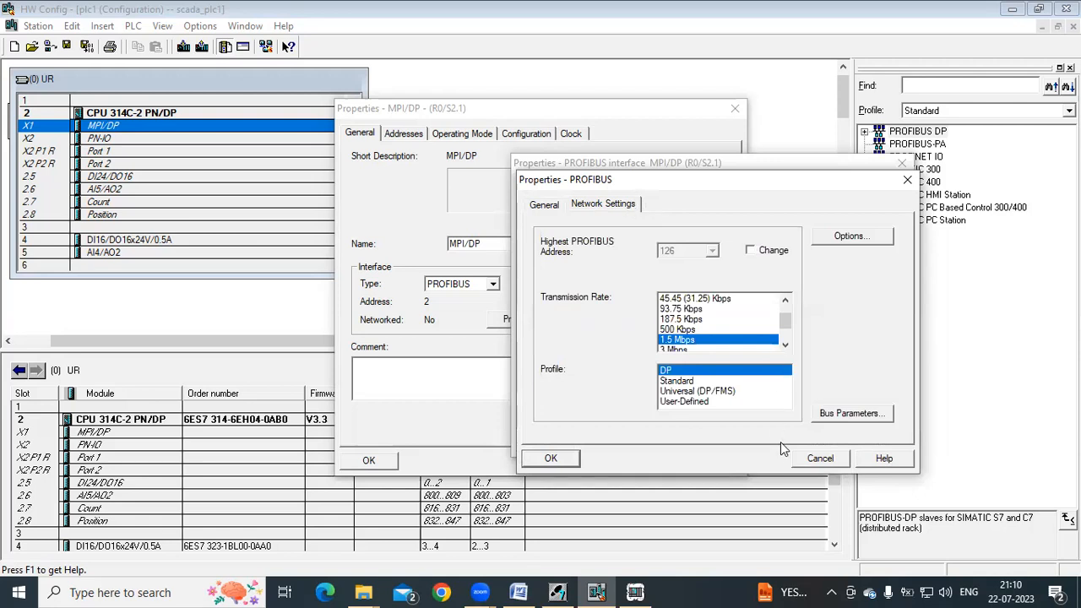
pyautogui.click(813, 457)
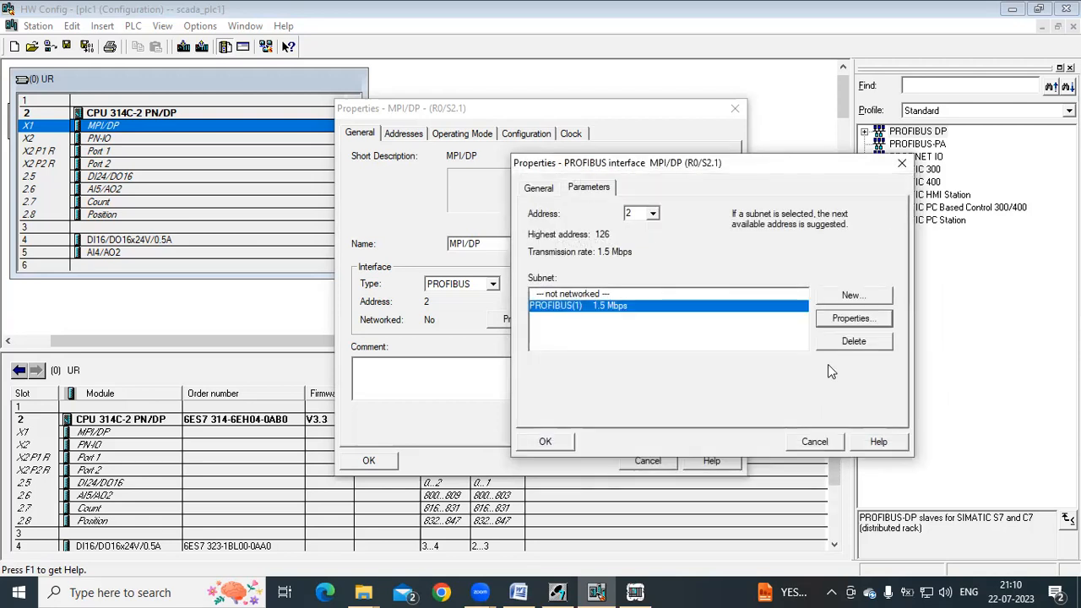
pyautogui.click(833, 318)
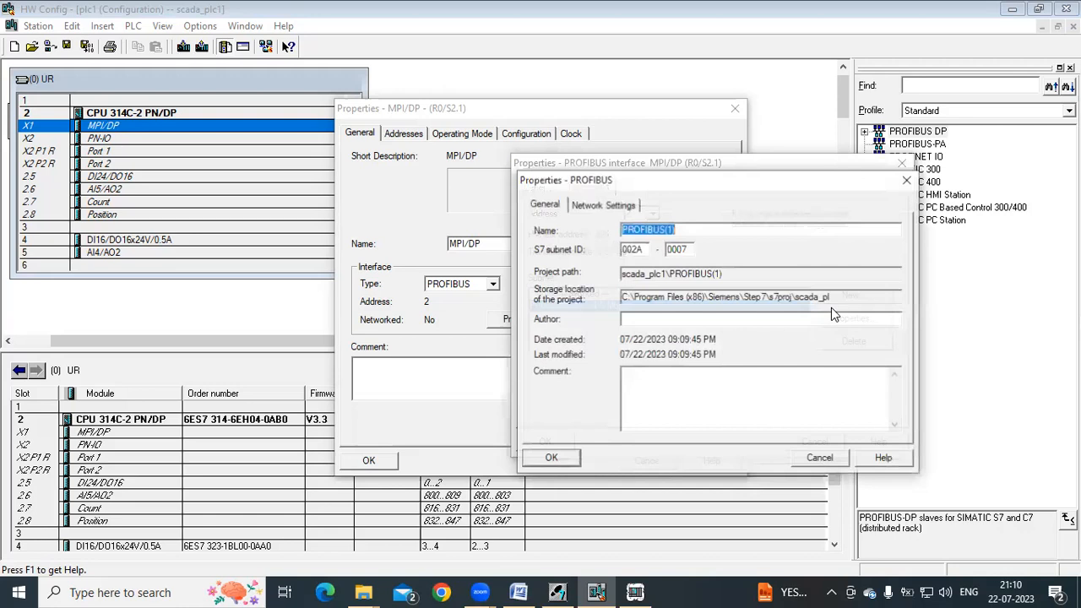
pyautogui.click(635, 207)
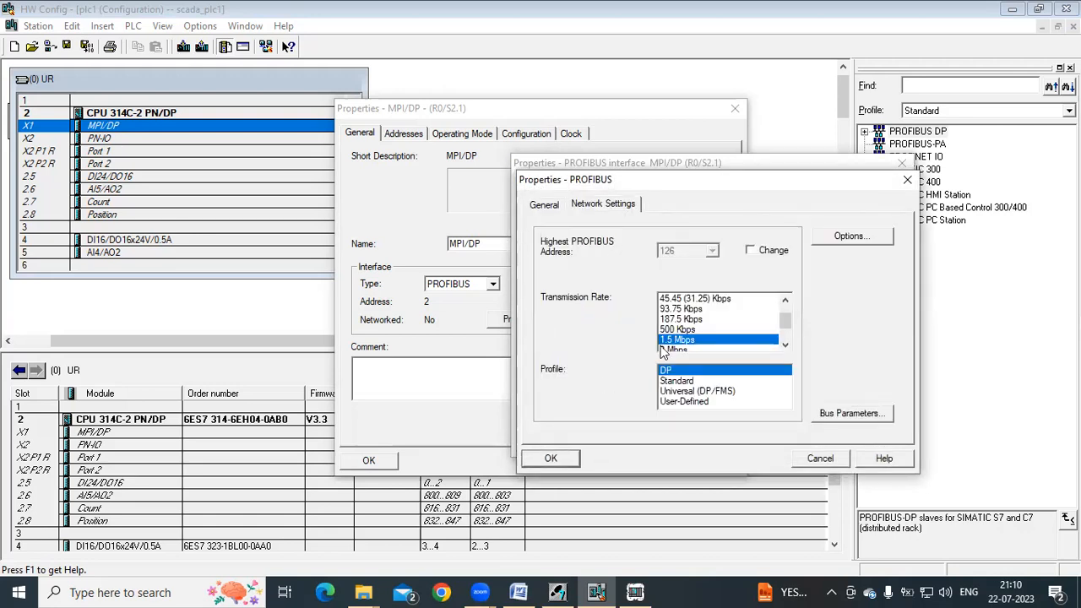
pyautogui.click(786, 346)
pyautogui.click(785, 345)
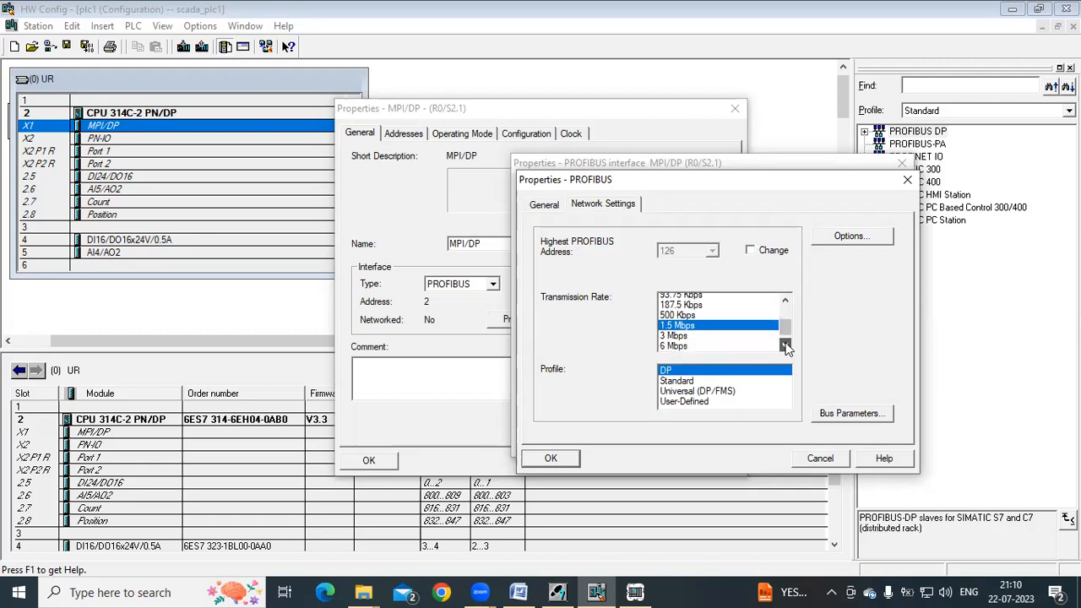
pyautogui.click(786, 345)
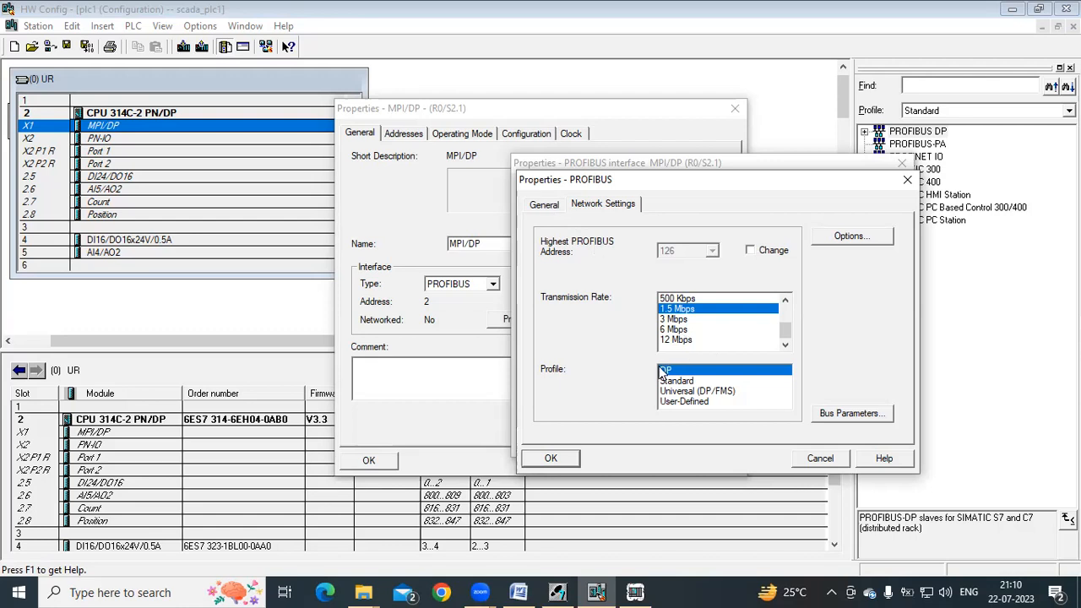
pyautogui.click(541, 205)
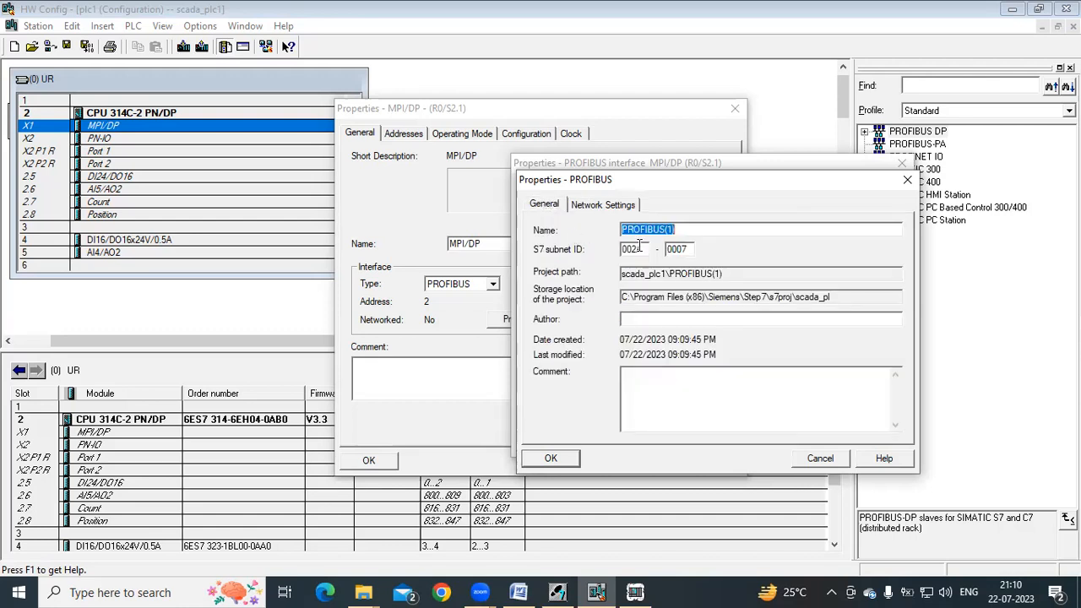
pyautogui.click(571, 460)
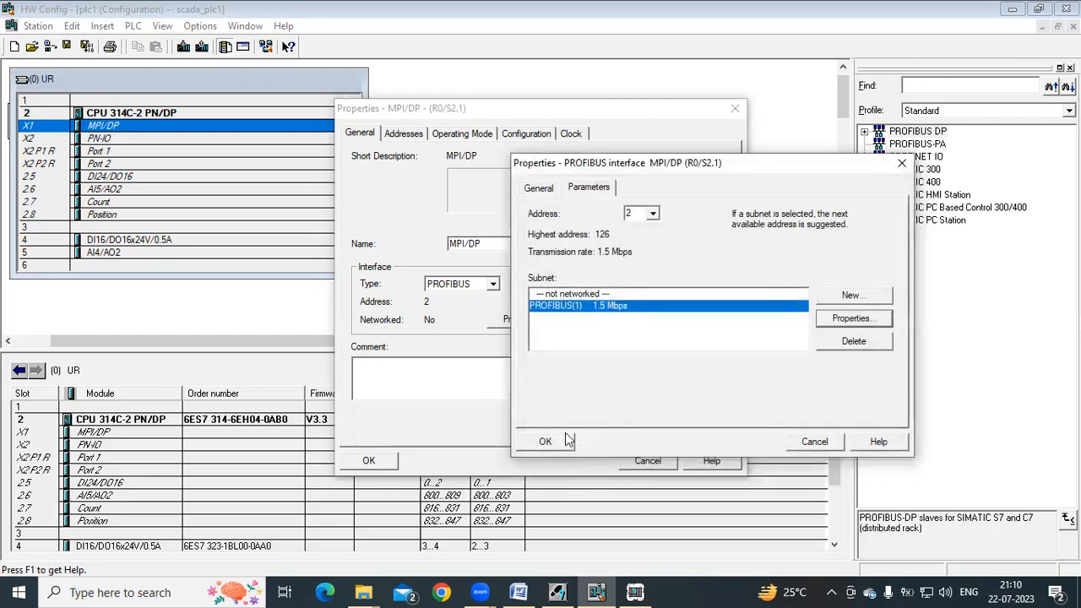
# Step: Apply the PROFIBUS subnet assignment and the MPI/DP interface properties so the DP master system is attached to the CPU
pyautogui.click(547, 440)
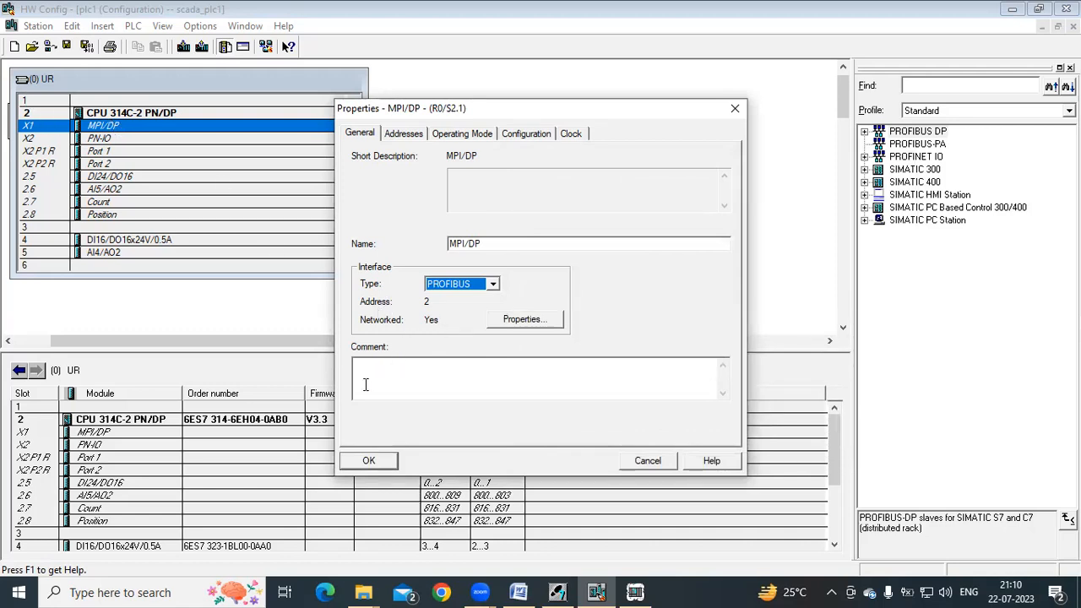
pyautogui.click(373, 467)
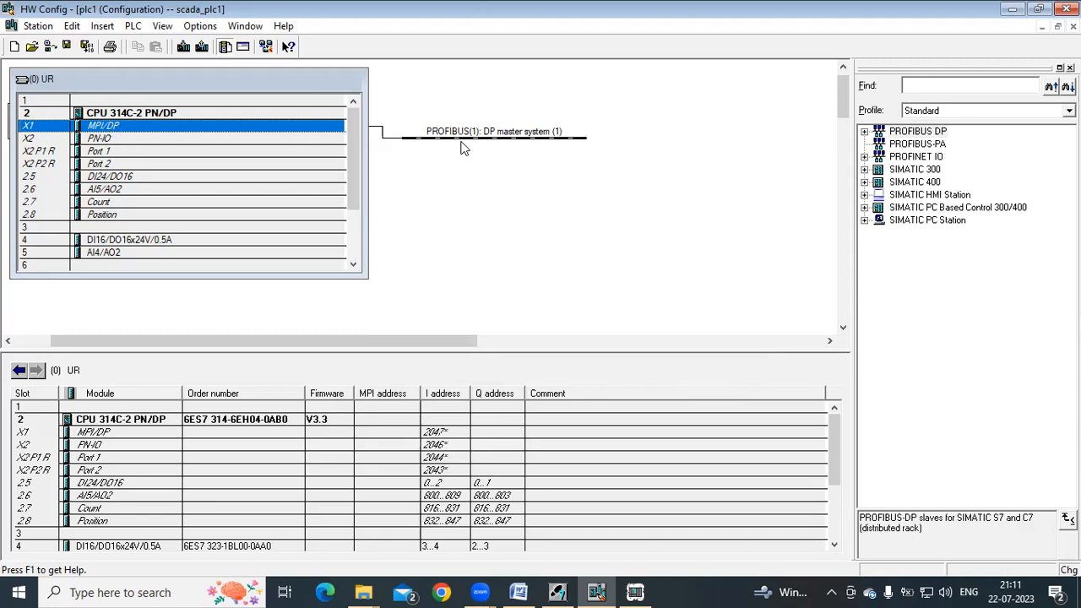
# Step: Check the general properties of the CPU's MPI/DP interface, including its type, address and network assignment
pyautogui.doubleClick(326, 129)
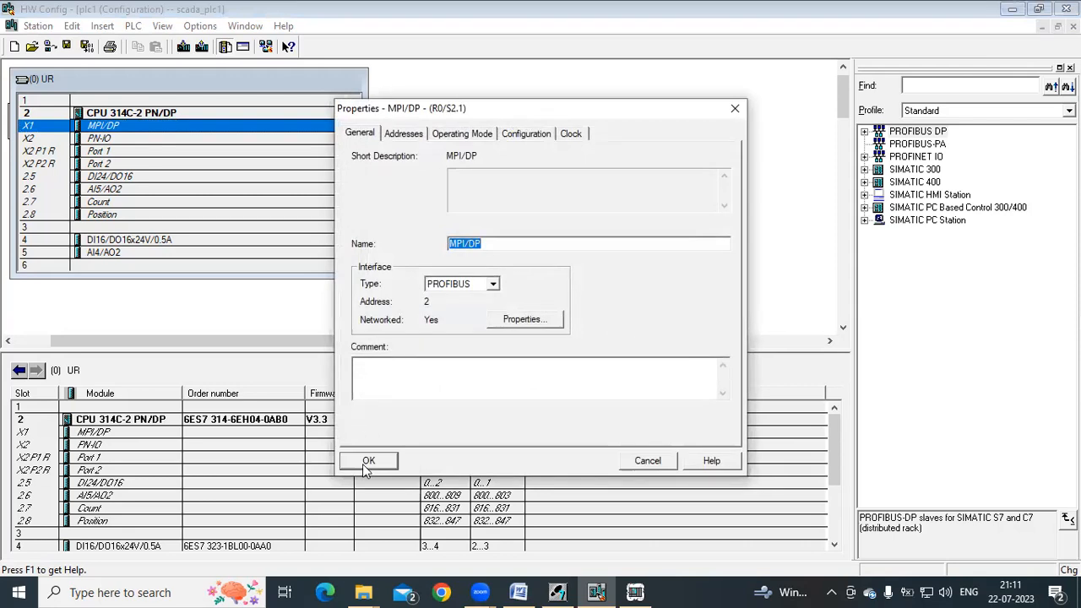
pyautogui.click(364, 462)
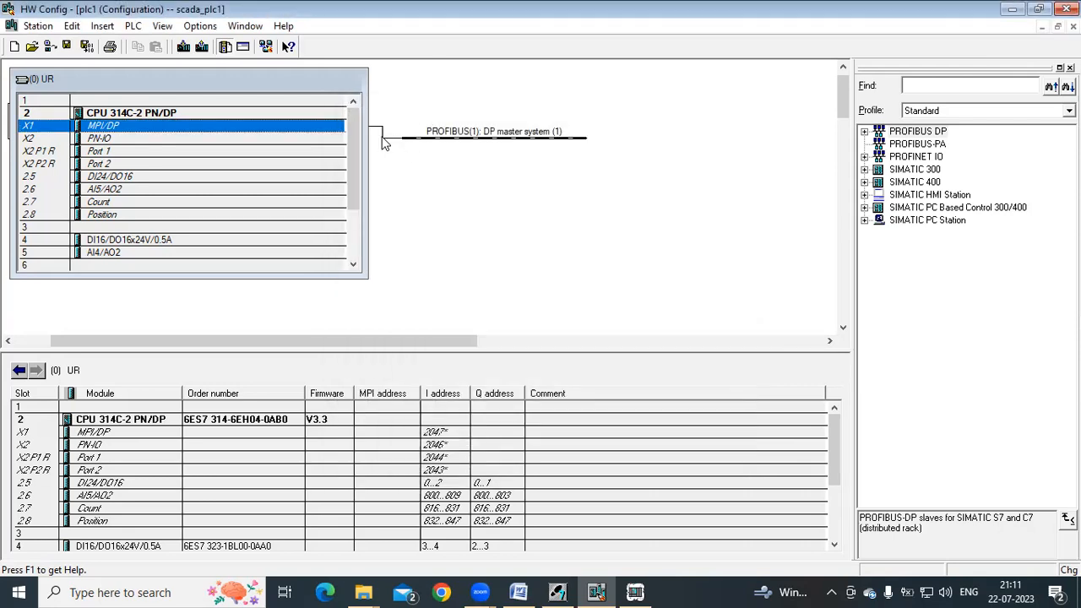
pyautogui.doubleClick(331, 132)
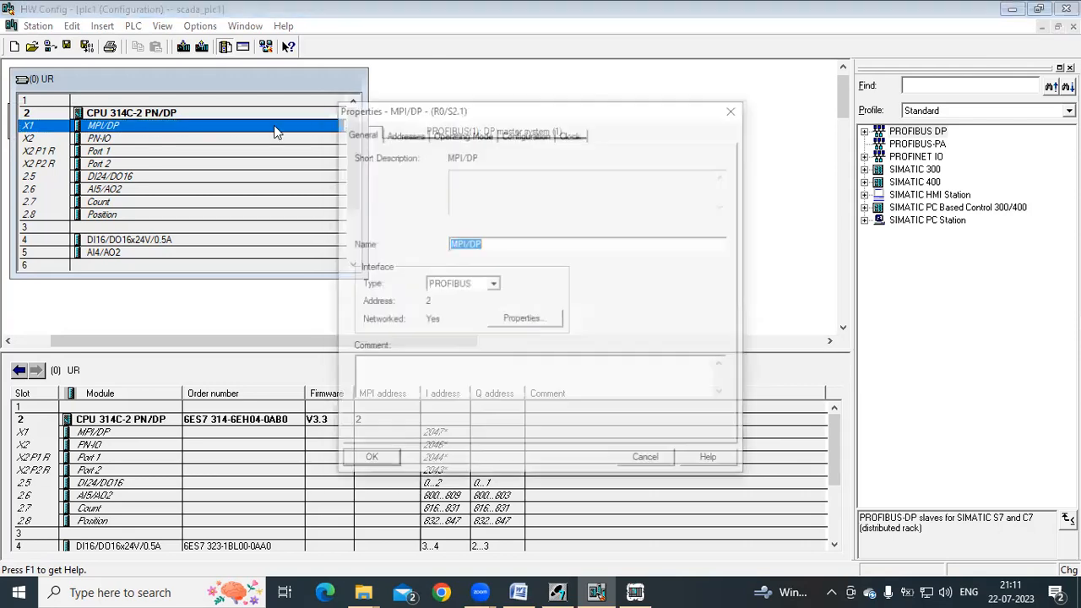
pyautogui.click(647, 461)
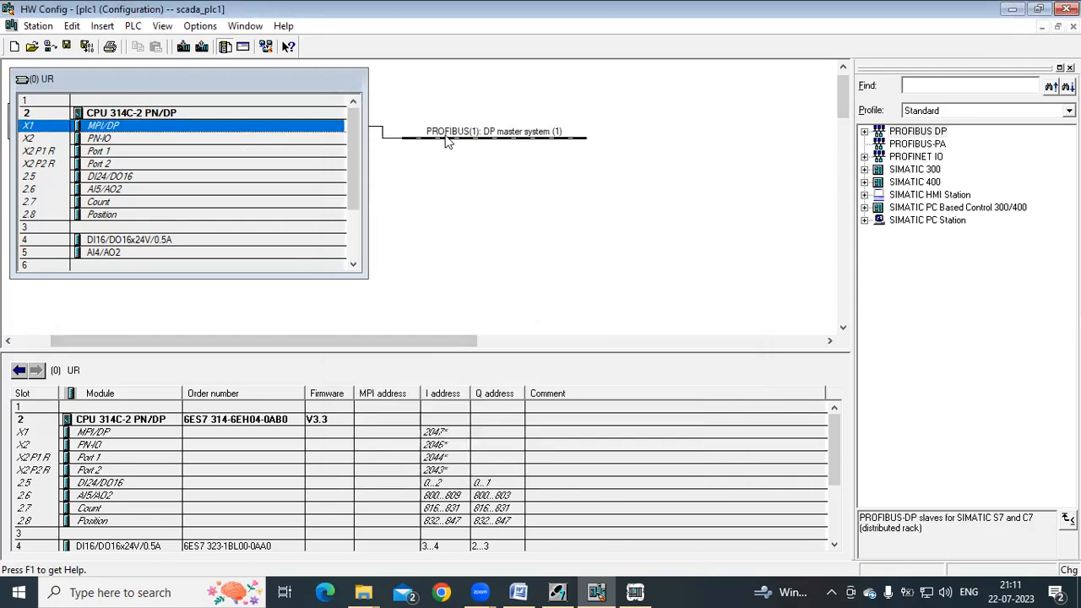
# Step: Move the PROFIBUS(1) DP master system line slightly farther away from the CPU rack
pyautogui.click(405, 140)
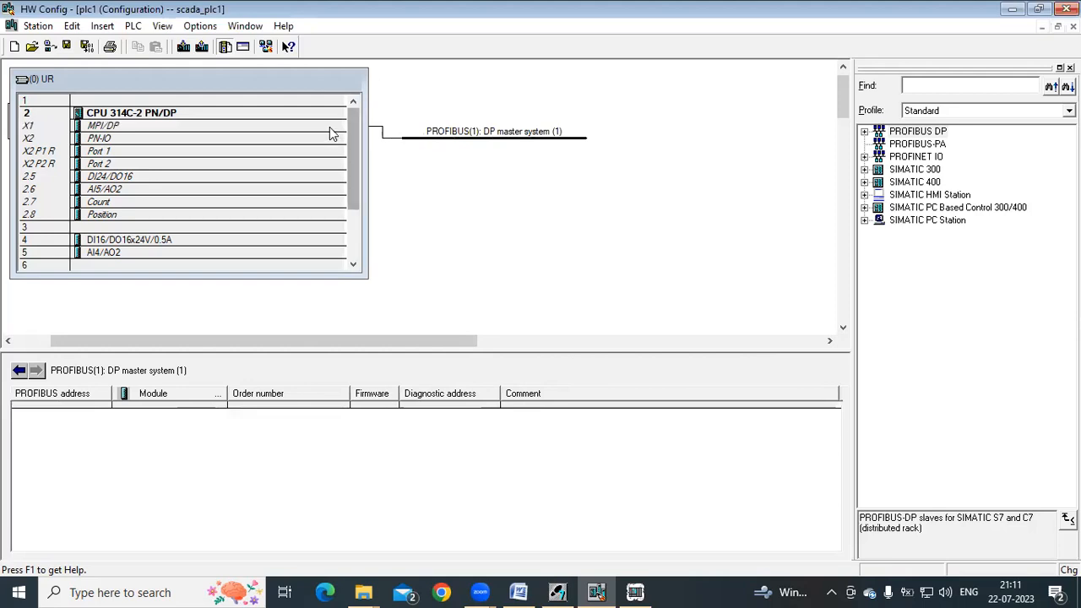
pyautogui.click(340, 133)
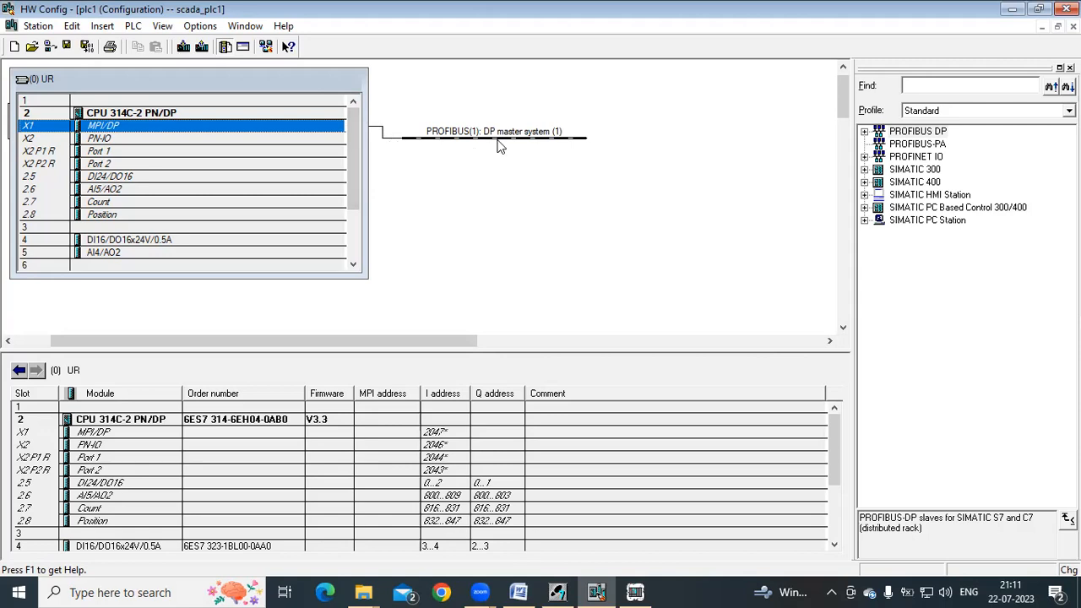
pyautogui.moveTo(507, 145); pyautogui.dragTo(575, 139)
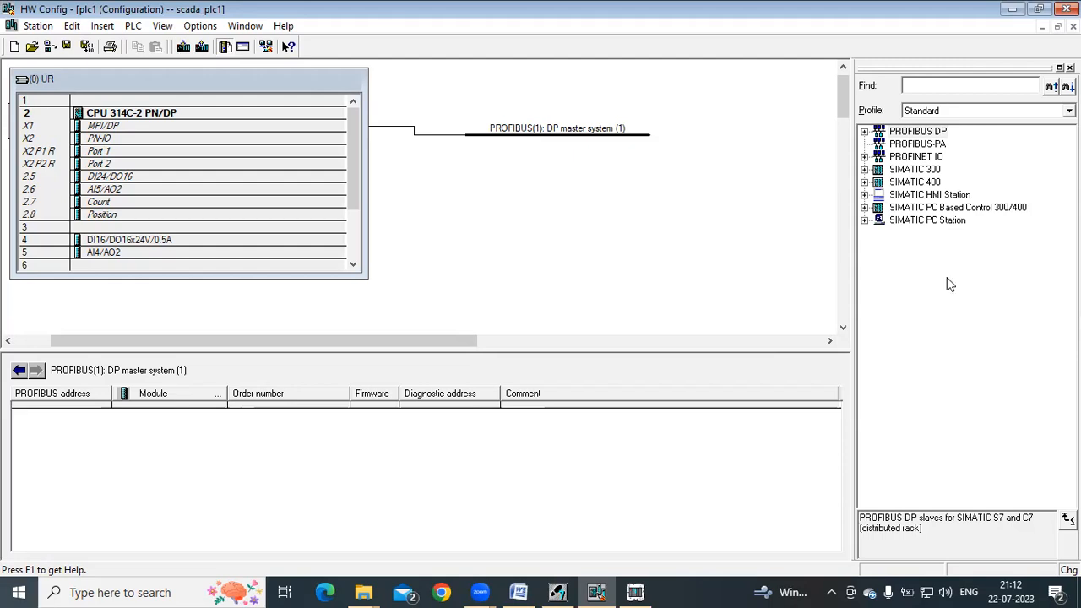
pyautogui.click(478, 201)
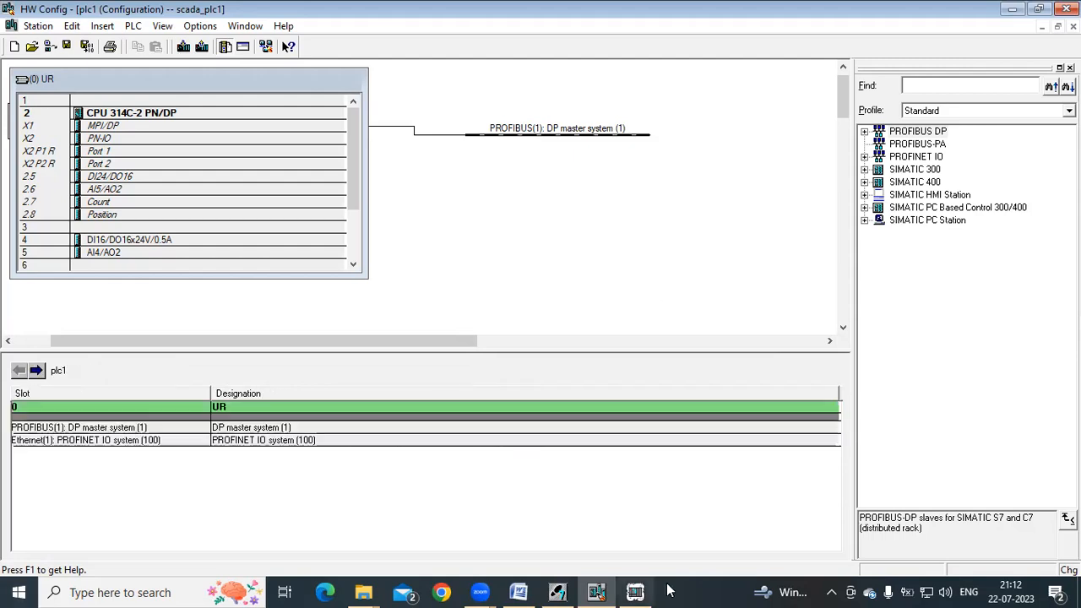
# Step: Switch to the Word document "dp switch on IM" and examine the interface module's DP address switch diagram
pyautogui.click(521, 591)
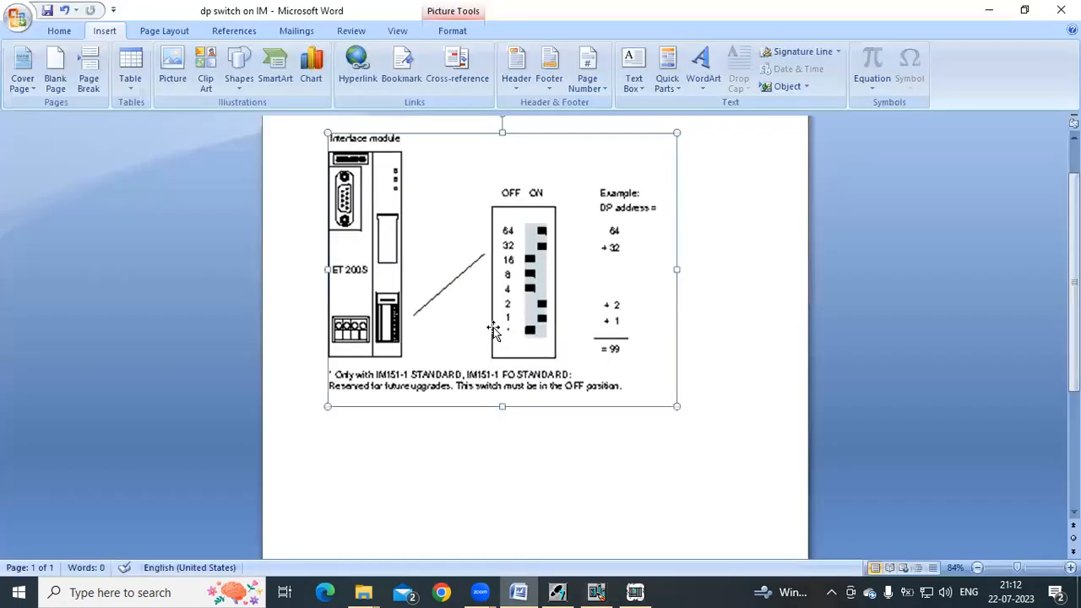
pyautogui.click(304, 168)
pyautogui.click(749, 293)
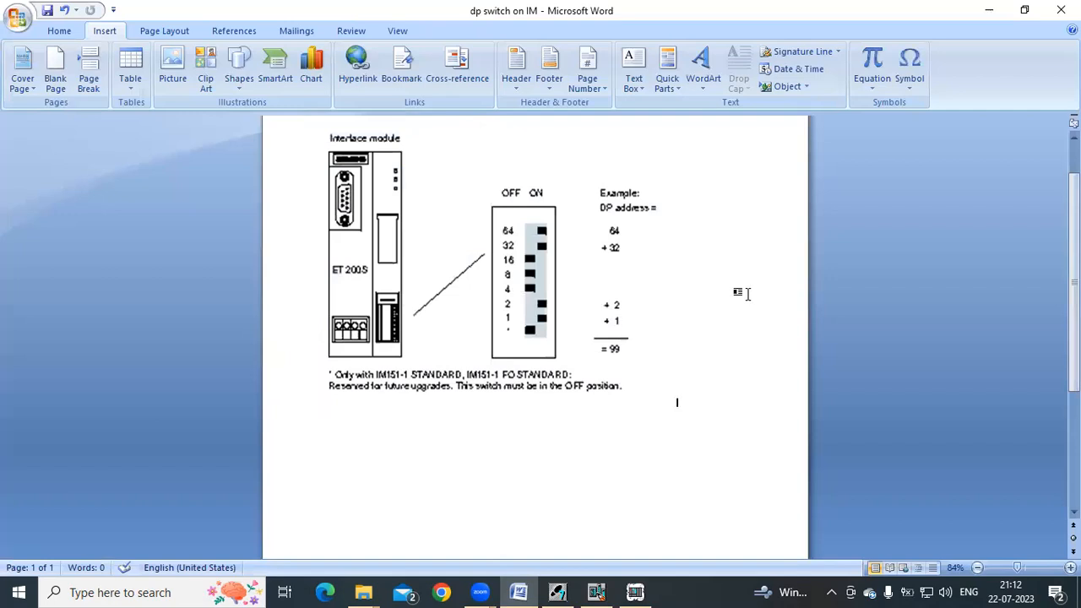
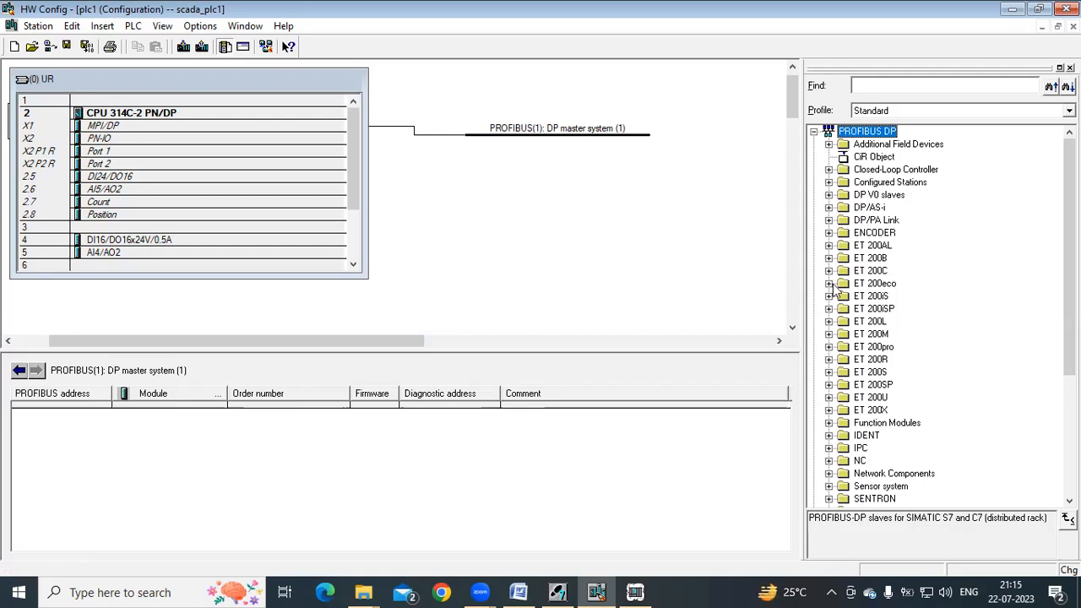
# Step: Attach an ET 200S IM151-1 Standard interface module (6ES7 151-1AA06-0AB0) to the PROFIBUS(1) DP master system
pyautogui.click(852, 375)
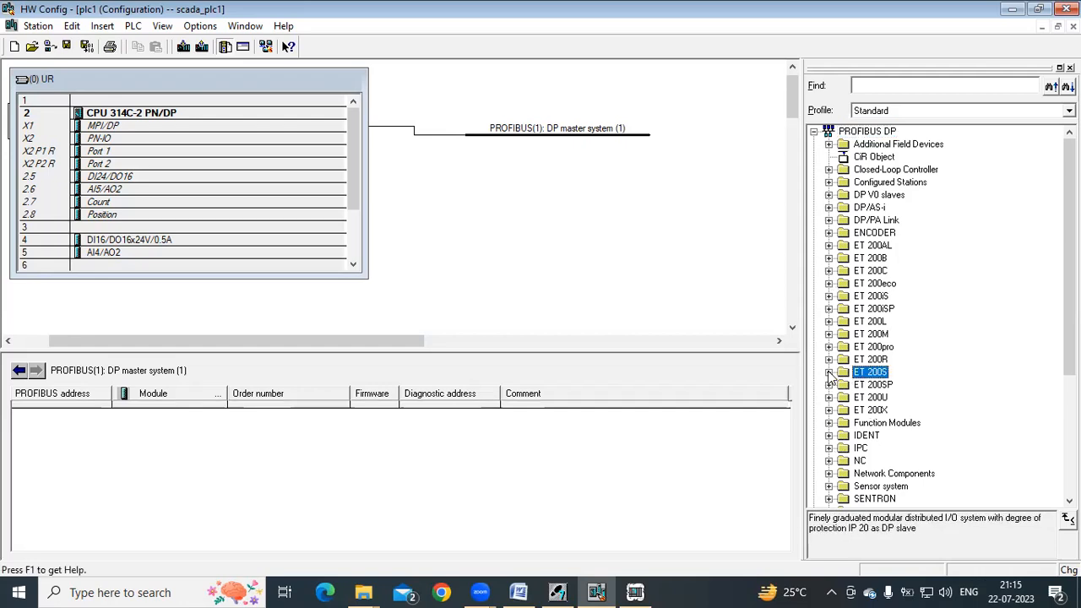
pyautogui.click(829, 372)
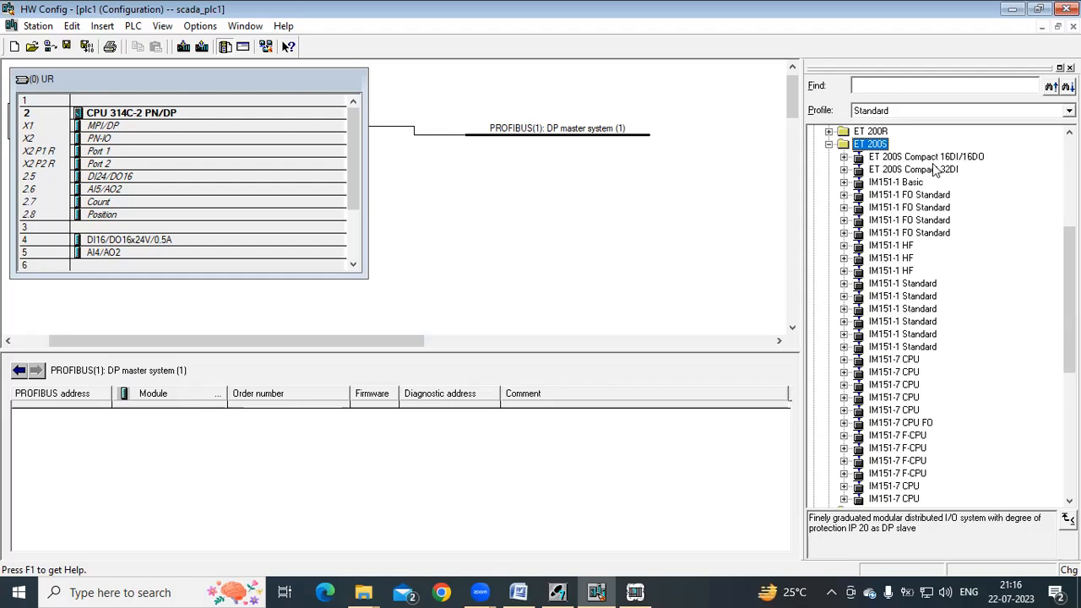
pyautogui.scroll(-1, 883, 283)
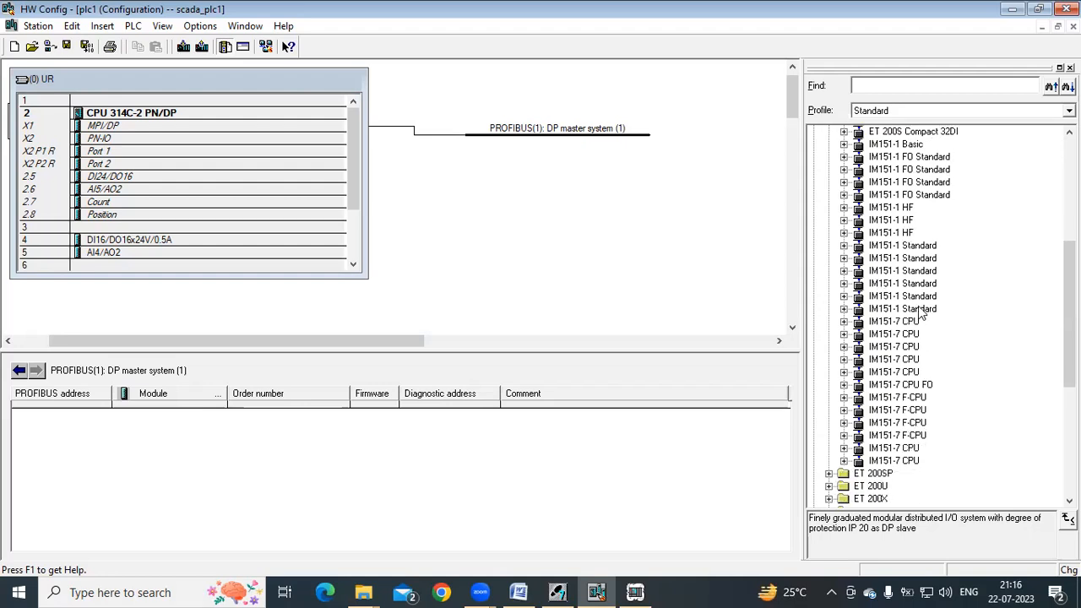
pyautogui.click(879, 310)
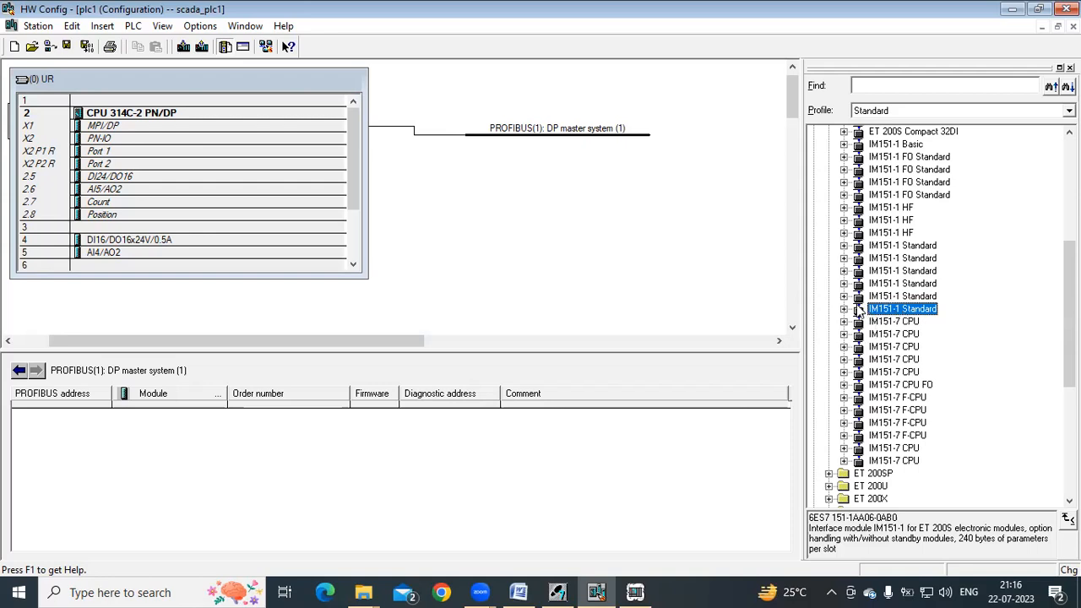
pyautogui.moveTo(854, 309); pyautogui.dragTo(478, 140)
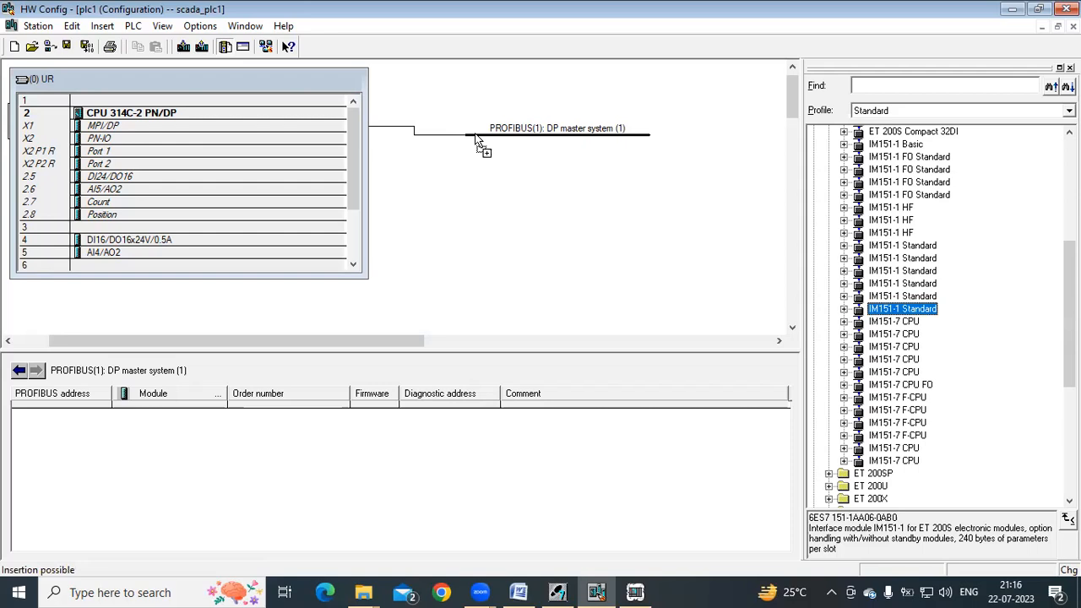
pyautogui.moveTo(478, 140); pyautogui.dragTo(478, 141)
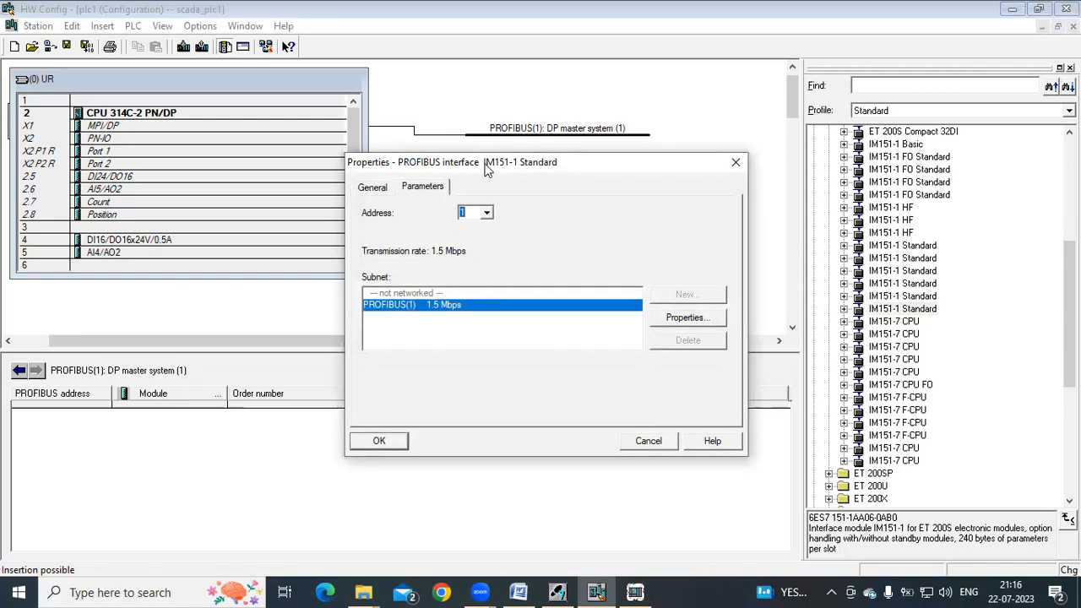
# Step: Set the IM151-1 Standard's PROFIBUS address to 5 on the PROFIBUS(1) subnet and confirm its interface properties
pyautogui.moveTo(485, 169); pyautogui.dragTo(439, 190)
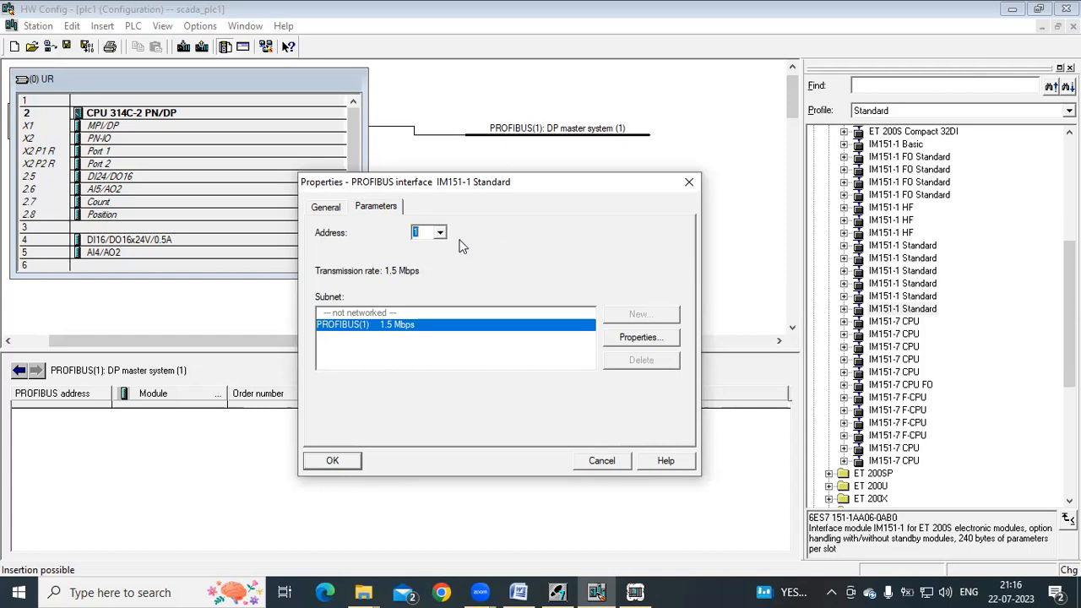
pyautogui.click(415, 235)
pyautogui.click(438, 234)
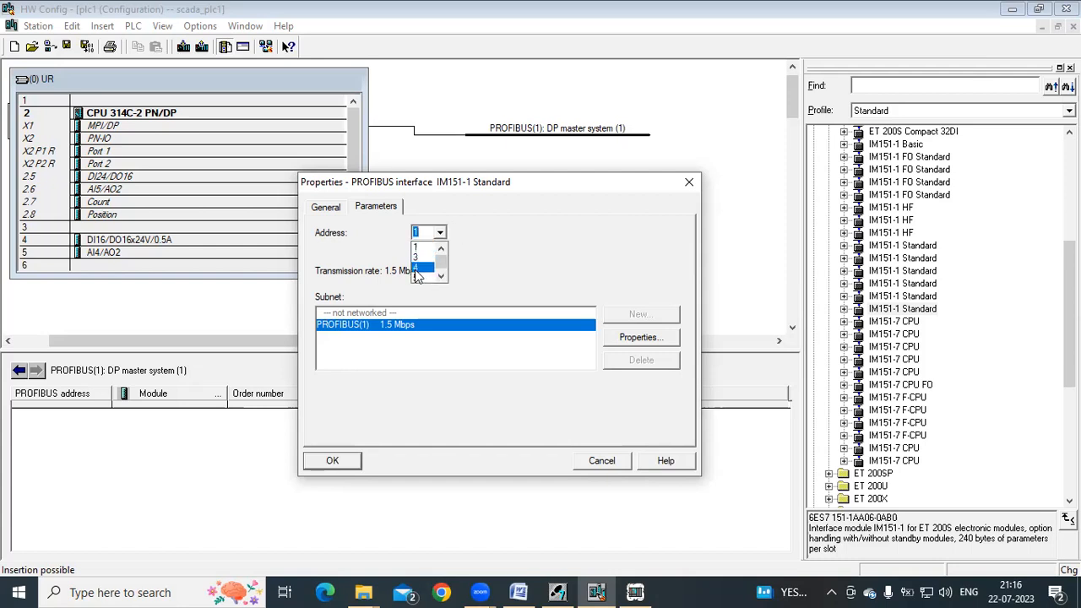
pyautogui.click(418, 278)
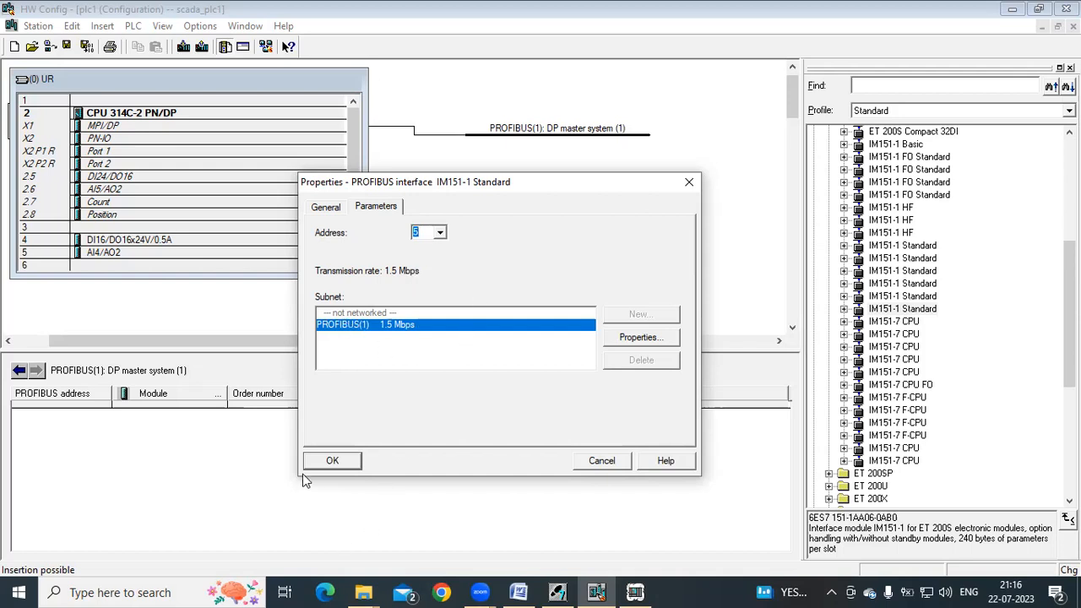
pyautogui.click(323, 462)
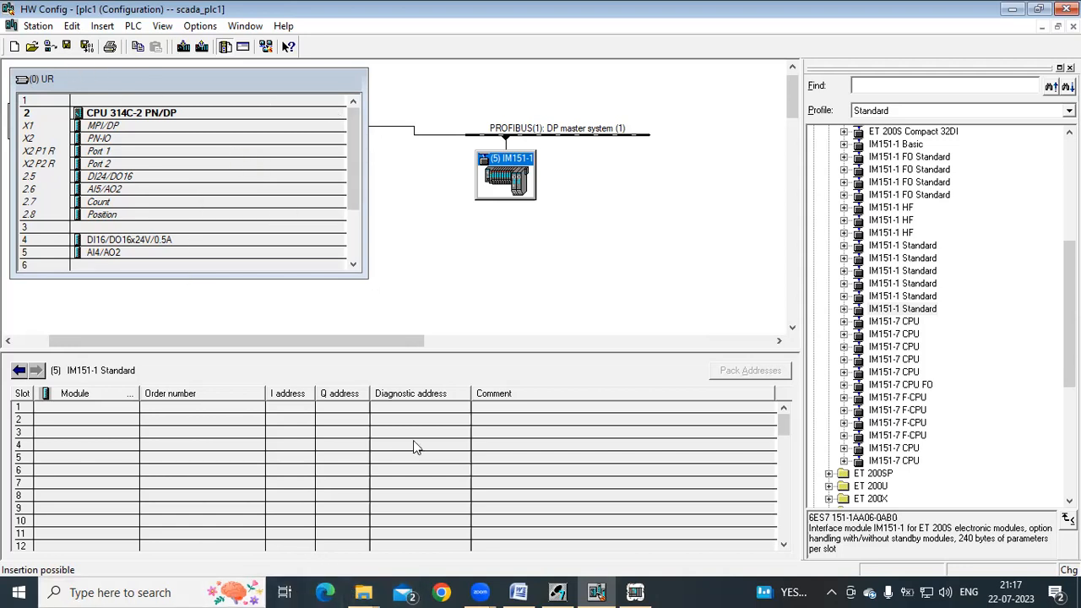
# Step: Compare the CPU rack with the IM151-1 Standard station and examine the station's module slots from first to last
pyautogui.click(157, 81)
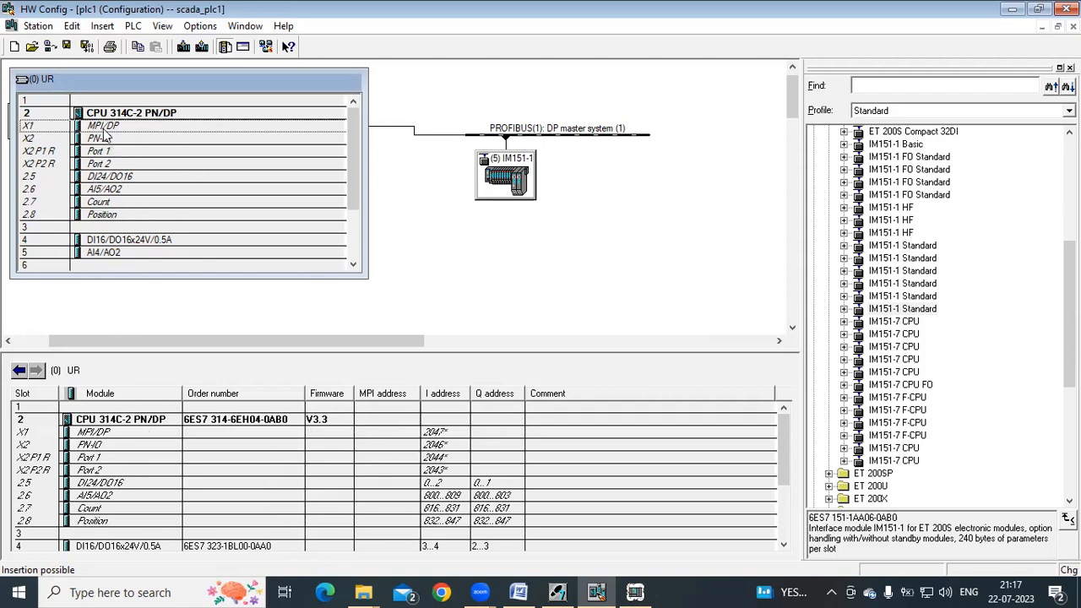
pyautogui.click(524, 165)
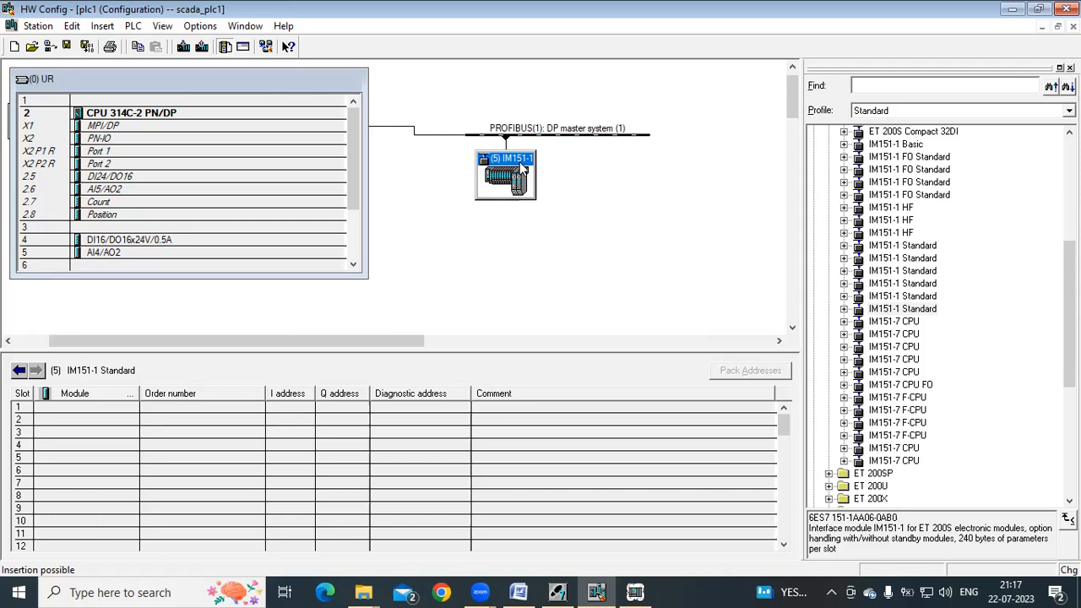
pyautogui.moveTo(278, 354); pyautogui.dragTo(279, 339)
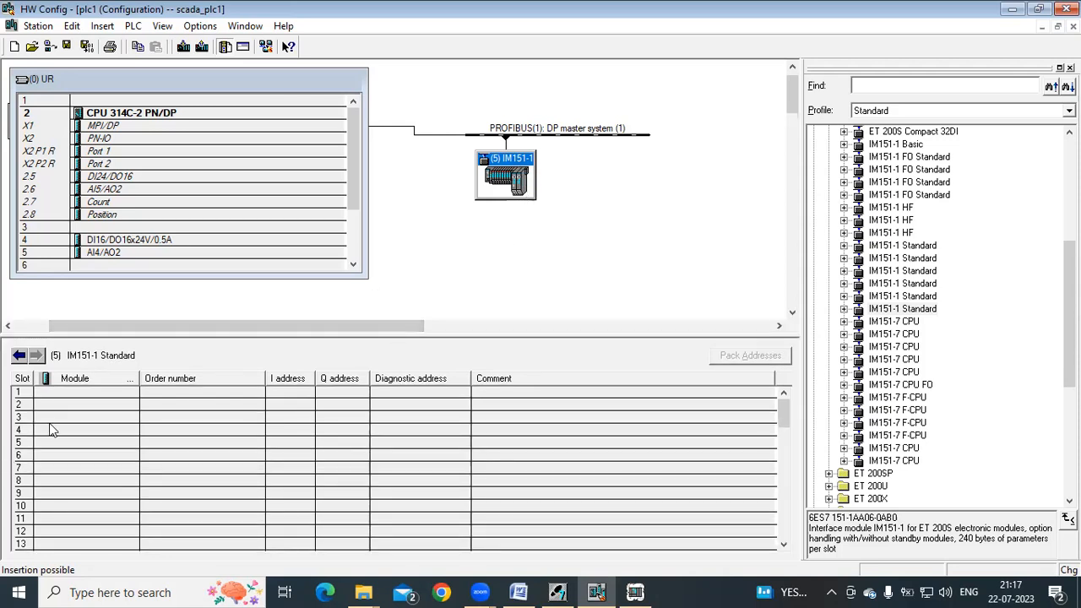
pyautogui.click(57, 398)
pyautogui.scroll(-7, 57, 399)
pyautogui.scroll(-8, 37, 469)
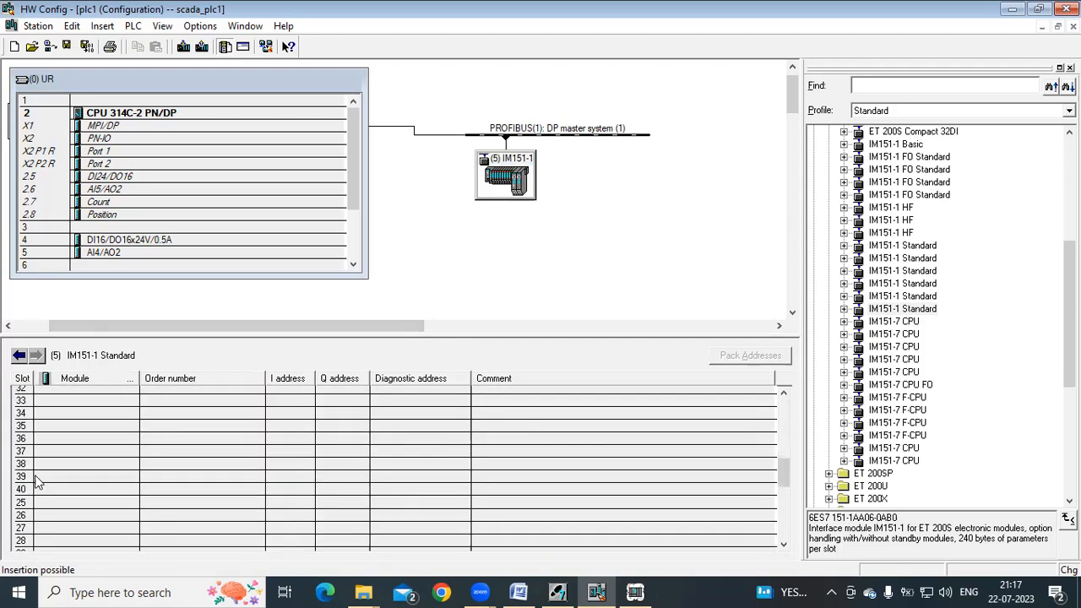
pyautogui.scroll(-2, 37, 483)
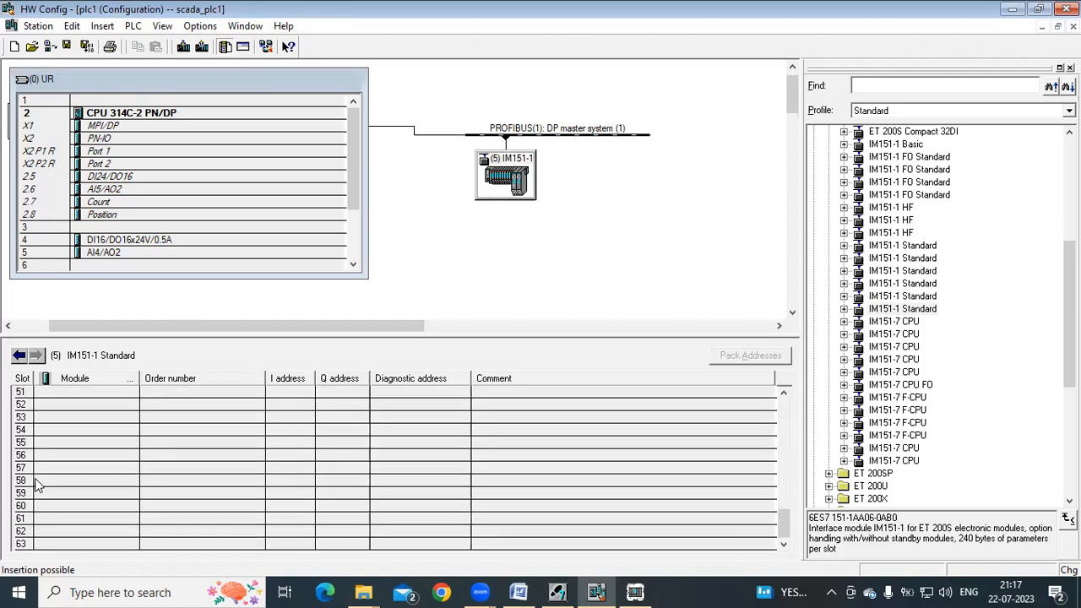
pyautogui.click(57, 544)
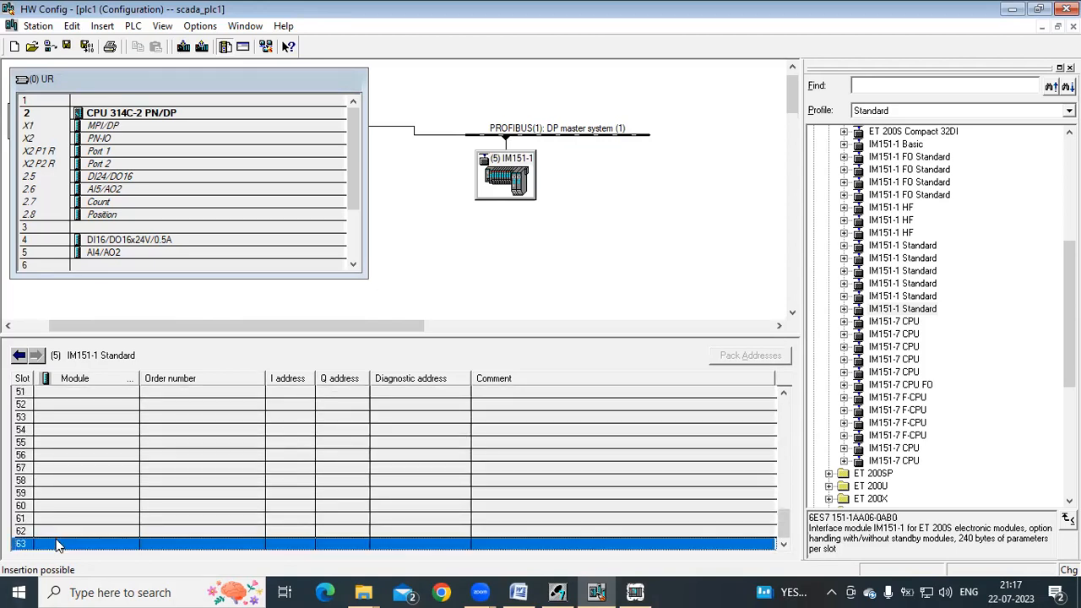
pyautogui.scroll(6, 72, 471)
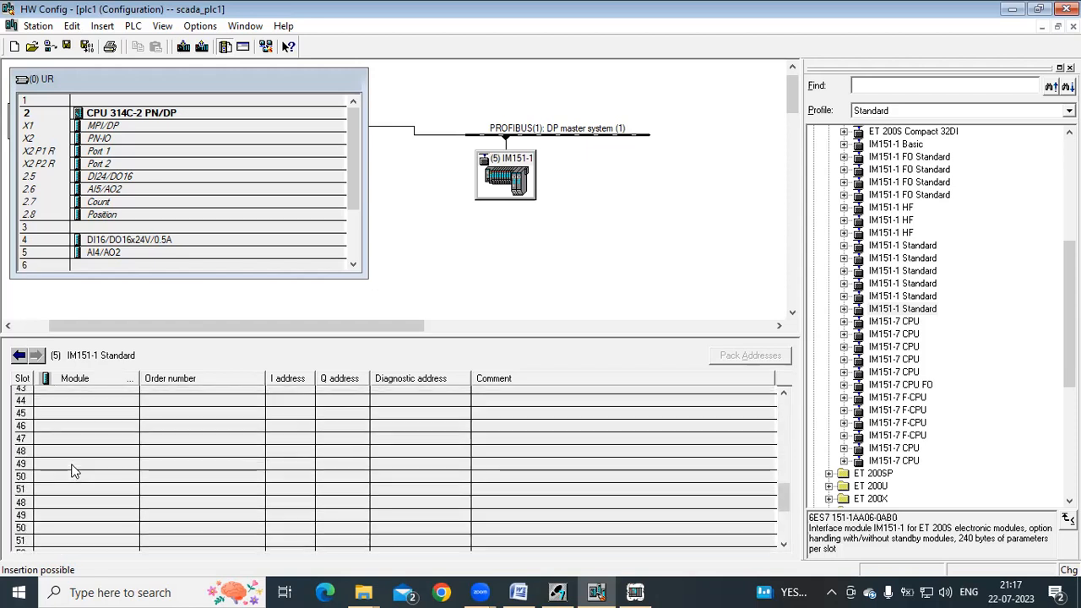
pyautogui.scroll(11, 72, 471)
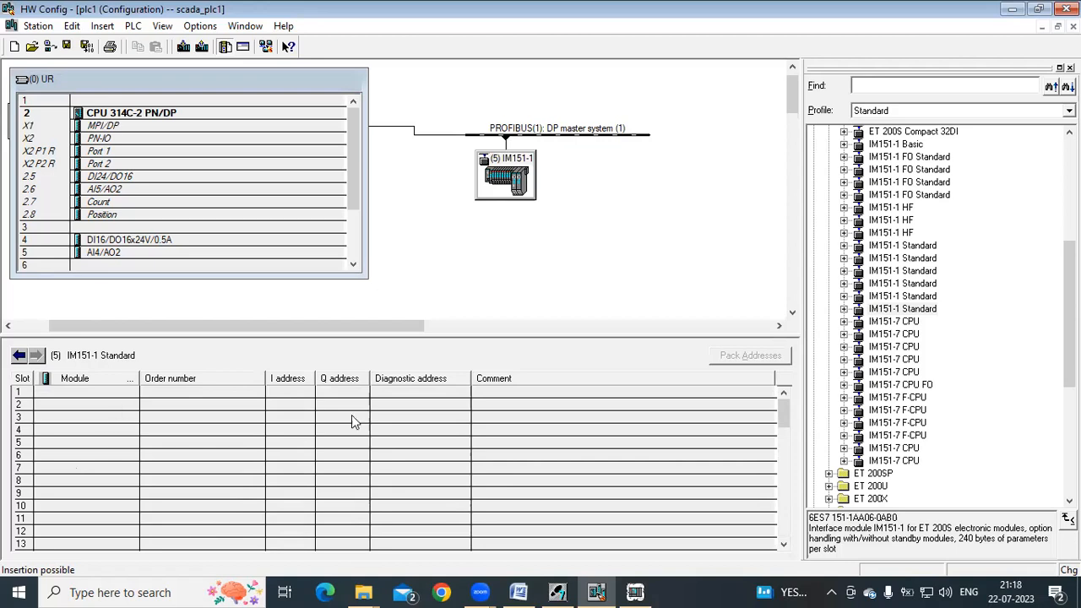
# Step: Insert the PM-E DC24V power module (6ES7 138-4CA01-0AA0) from the IM151-1 Standard catalog into slot 1 of the station
pyautogui.click(132, 393)
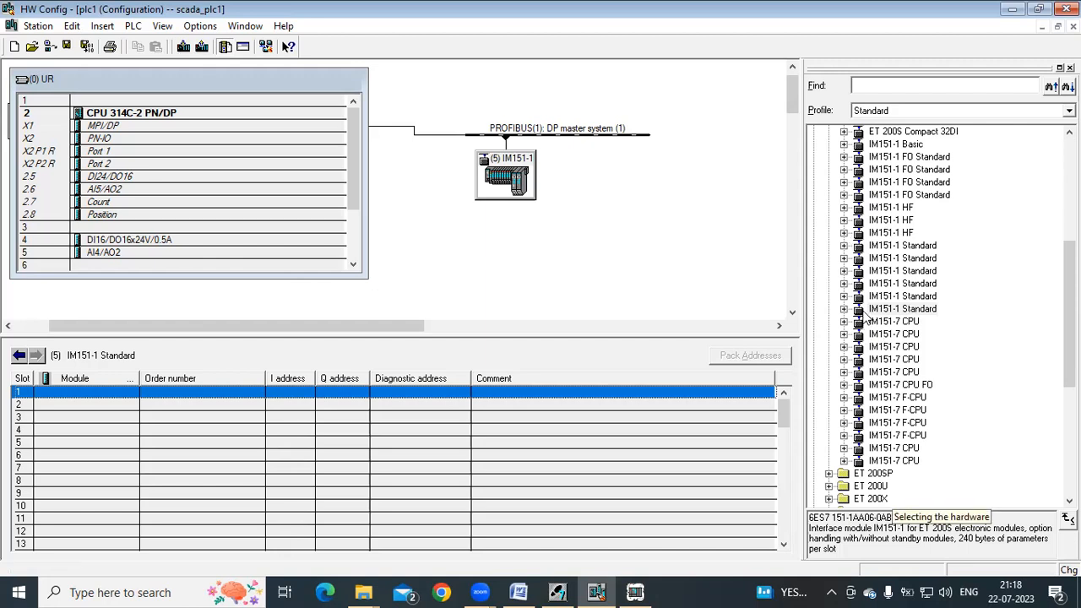
pyautogui.click(902, 309)
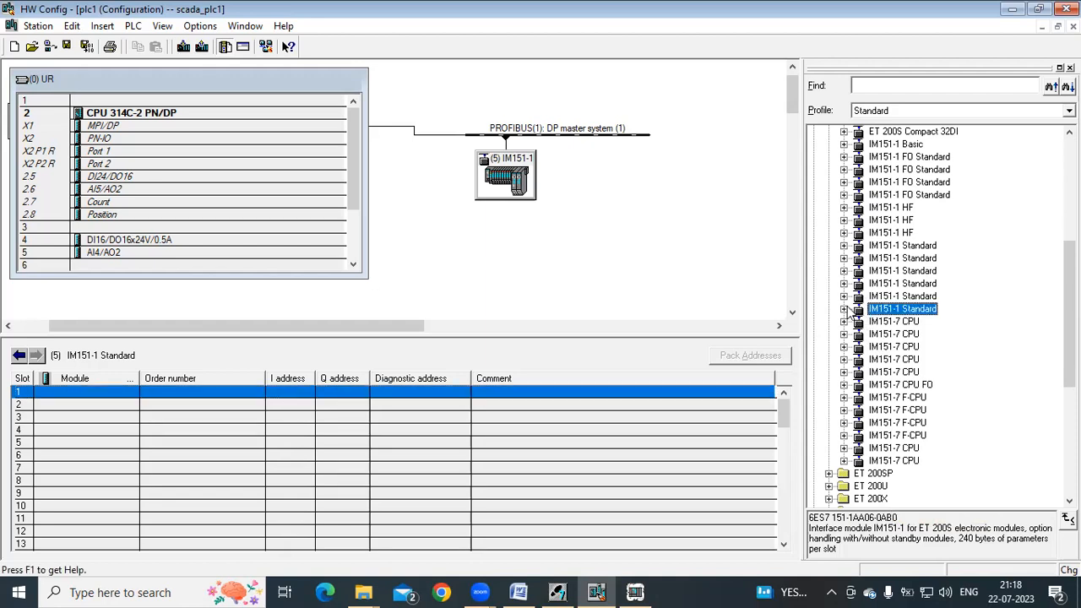
pyautogui.click(845, 309)
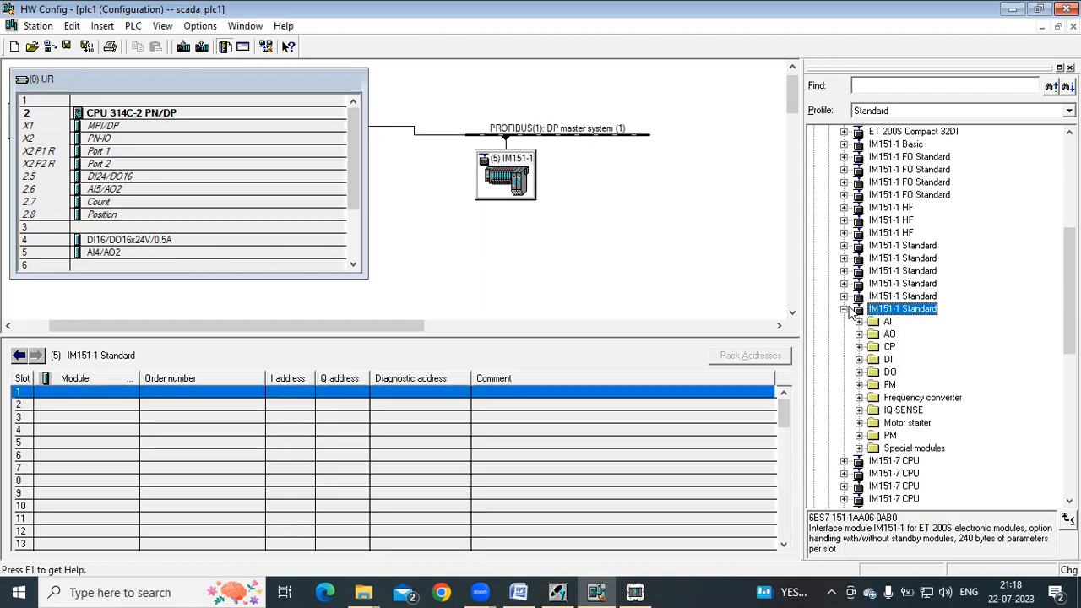
pyautogui.click(875, 437)
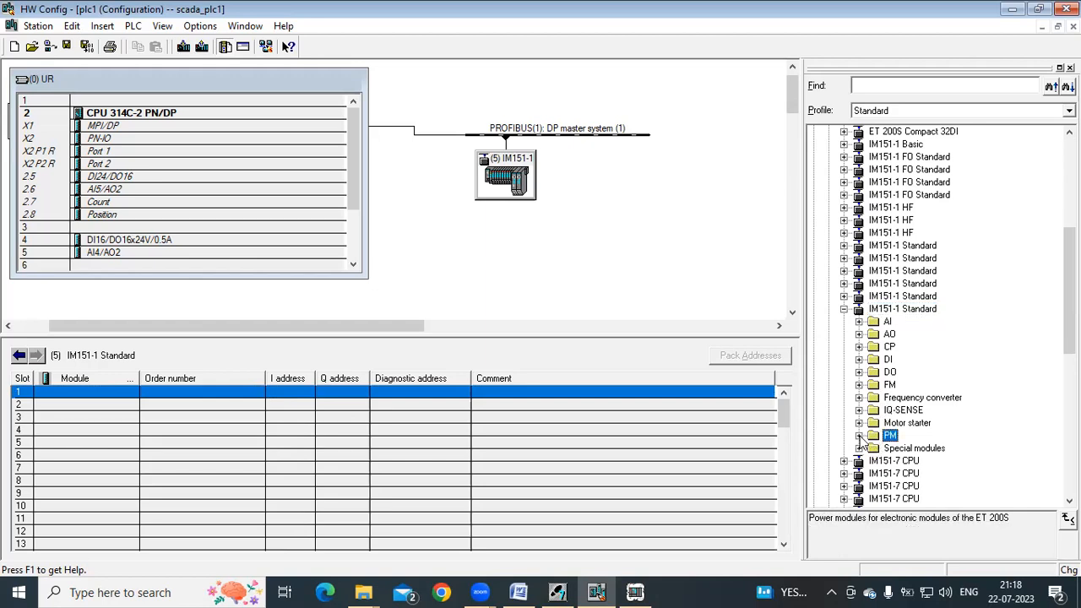
pyautogui.click(859, 436)
pyautogui.scroll(-2, 938, 413)
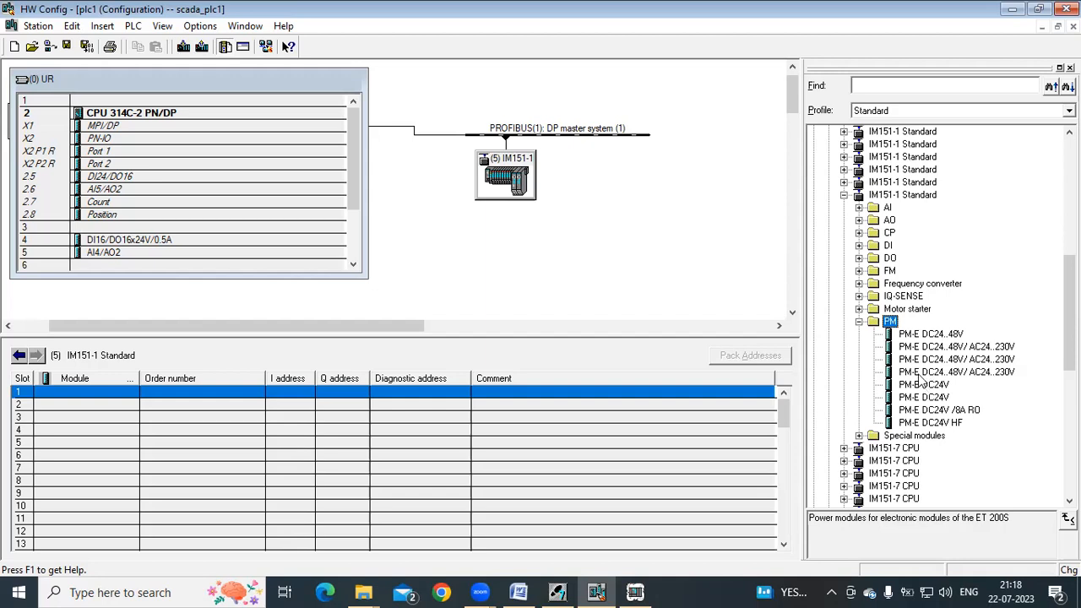
pyautogui.click(925, 397)
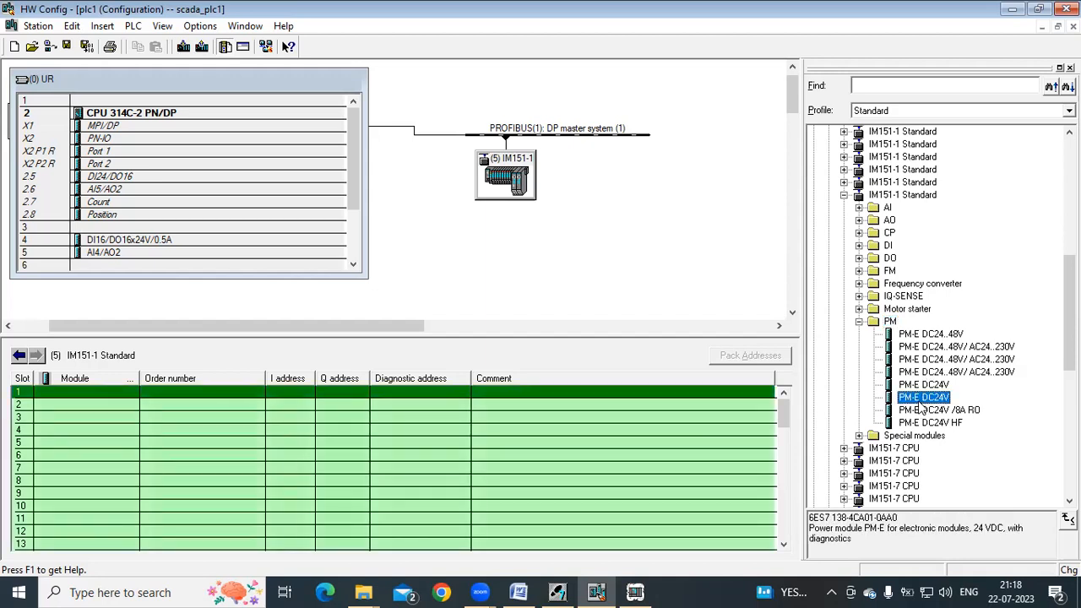
pyautogui.moveTo(943, 403); pyautogui.dragTo(123, 399)
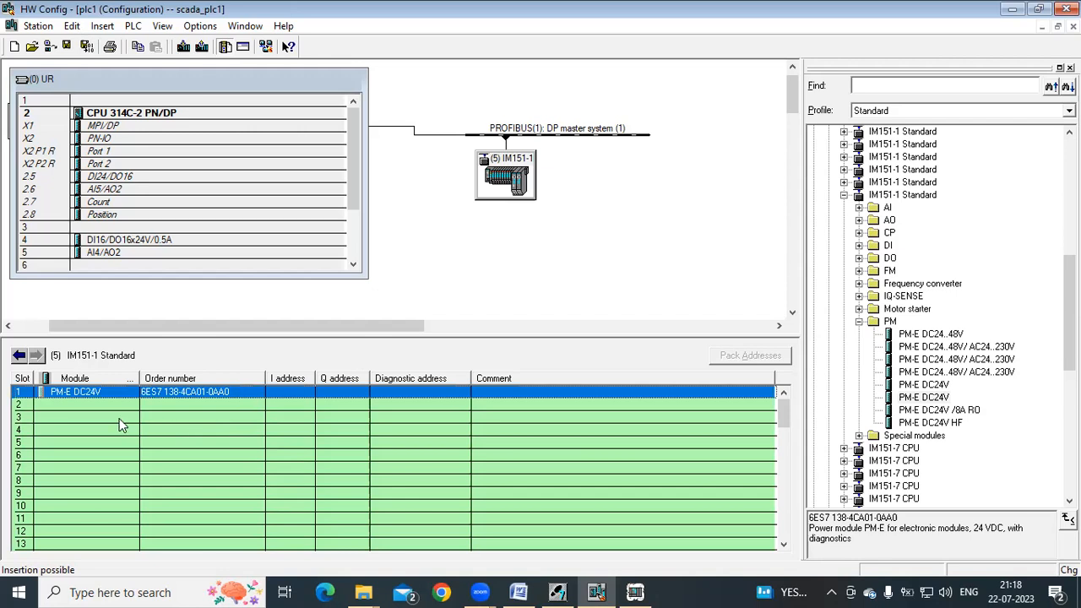
# Step: Insert the digital input module 8DI DC24V (6ES7 131-4BF00-0AA0) into slot 2 of the IM151-1 Standard station
pyautogui.click(110, 405)
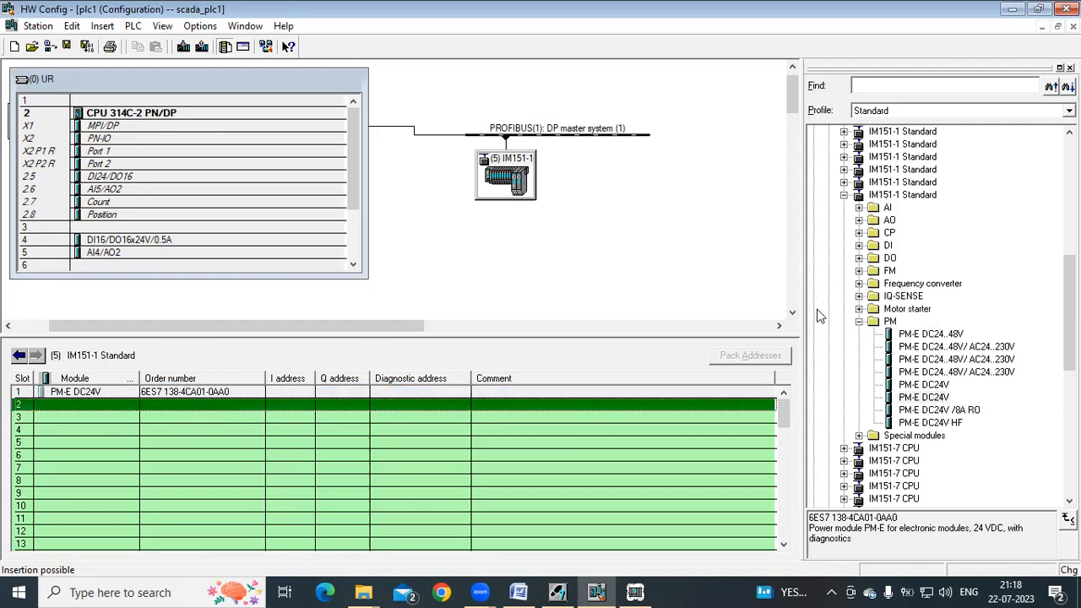
pyautogui.click(861, 324)
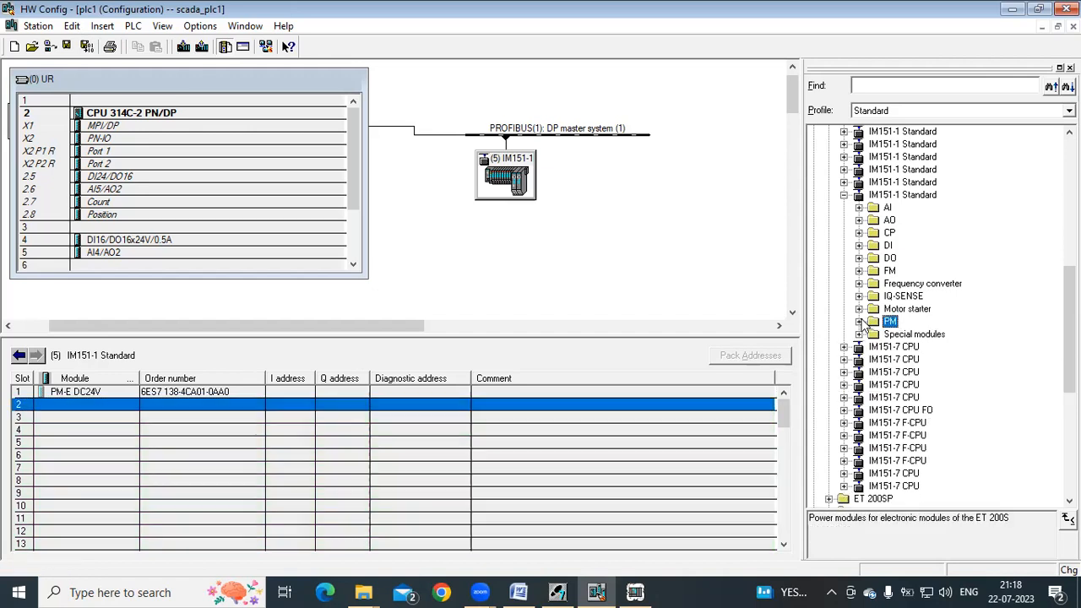
pyautogui.click(860, 245)
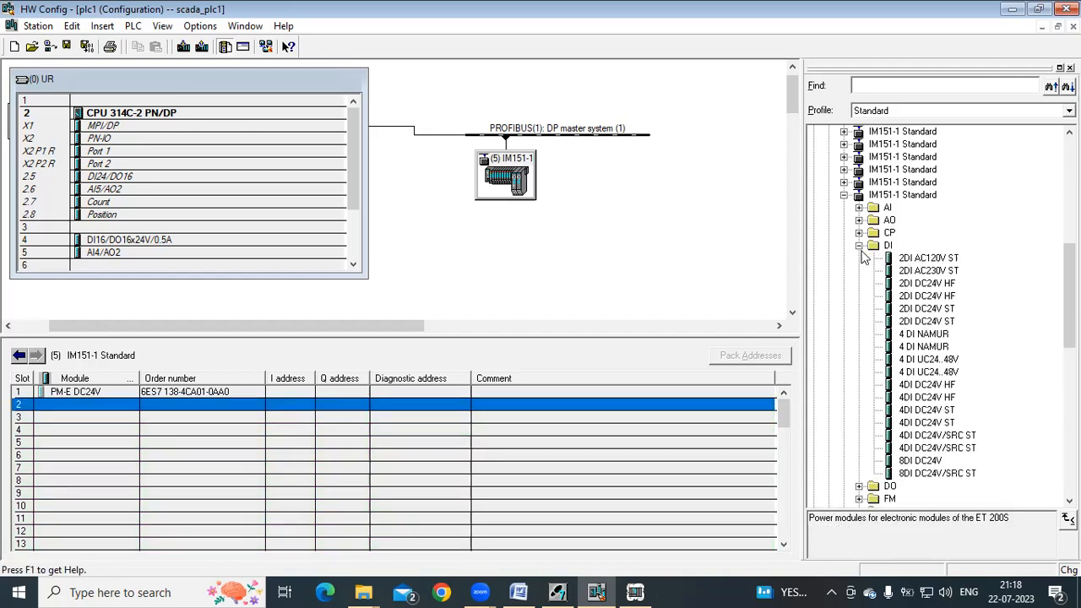
pyautogui.scroll(-1, 928, 395)
pyautogui.moveTo(903, 427); pyautogui.dragTo(148, 403)
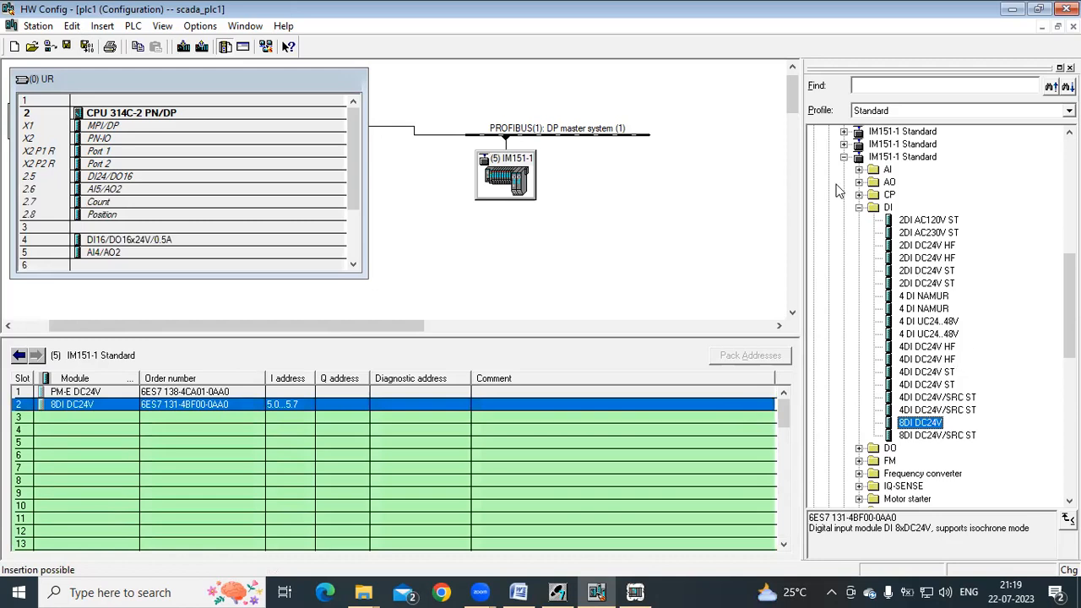
# Step: Insert the digital output module 8DO DC24V/0.5A (6ES7 132-4BF00-0AA0) into slot 3 of the IM151-1 Standard station
pyautogui.click(859, 207)
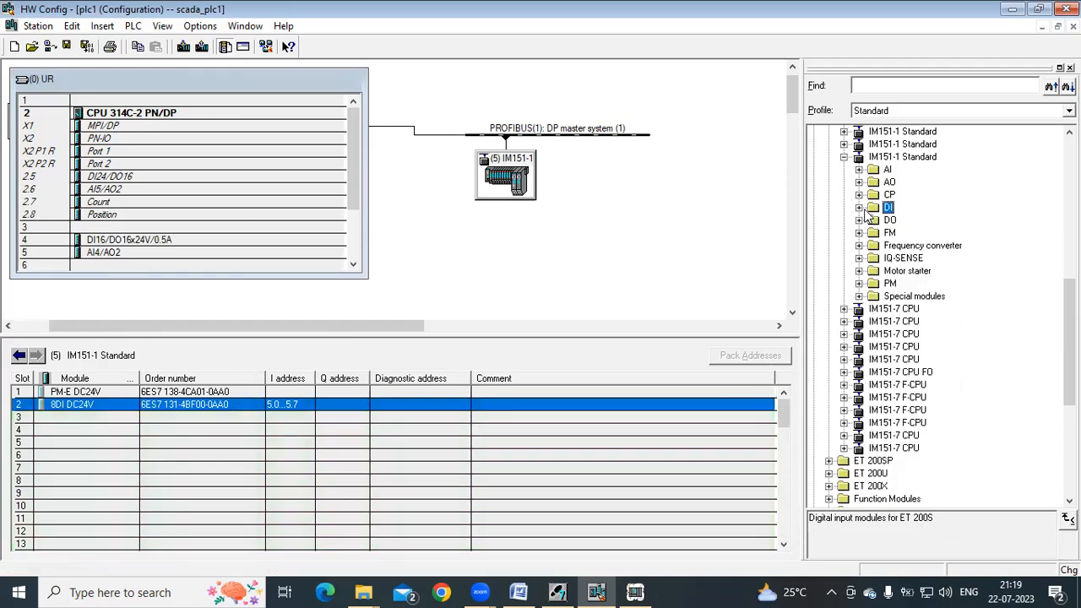
pyautogui.click(859, 221)
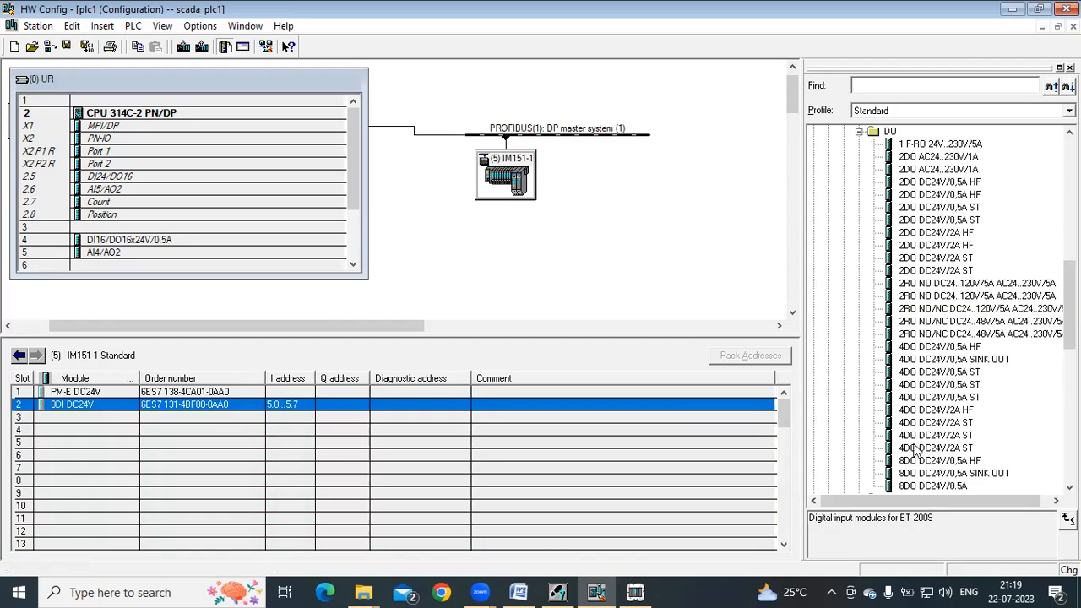
pyautogui.click(933, 487)
pyautogui.moveTo(936, 491); pyautogui.dragTo(454, 425)
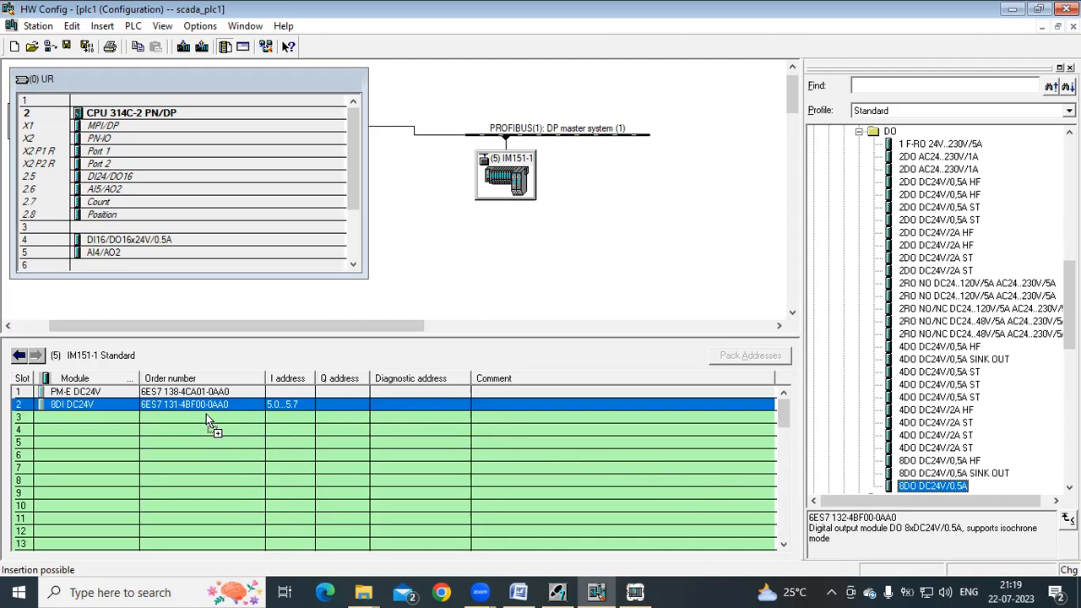
pyautogui.moveTo(206, 414); pyautogui.dragTo(206, 416)
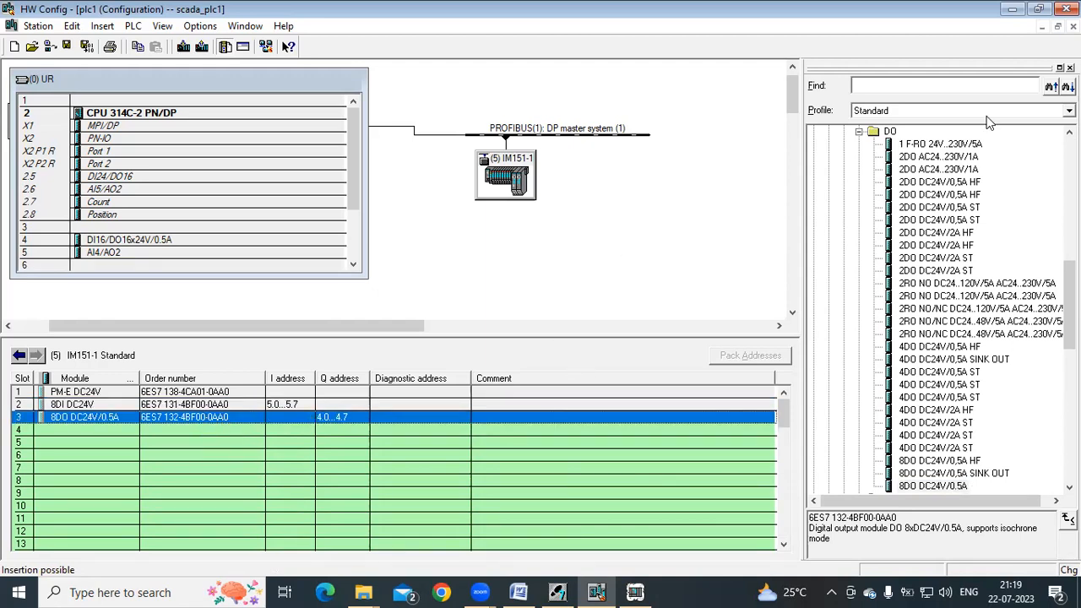
# Step: Insert the analog input module 2AI U ST (6ES7 134-4FB01-0AB0) into slot 4 of the IM151-1 Standard station
pyautogui.click(864, 136)
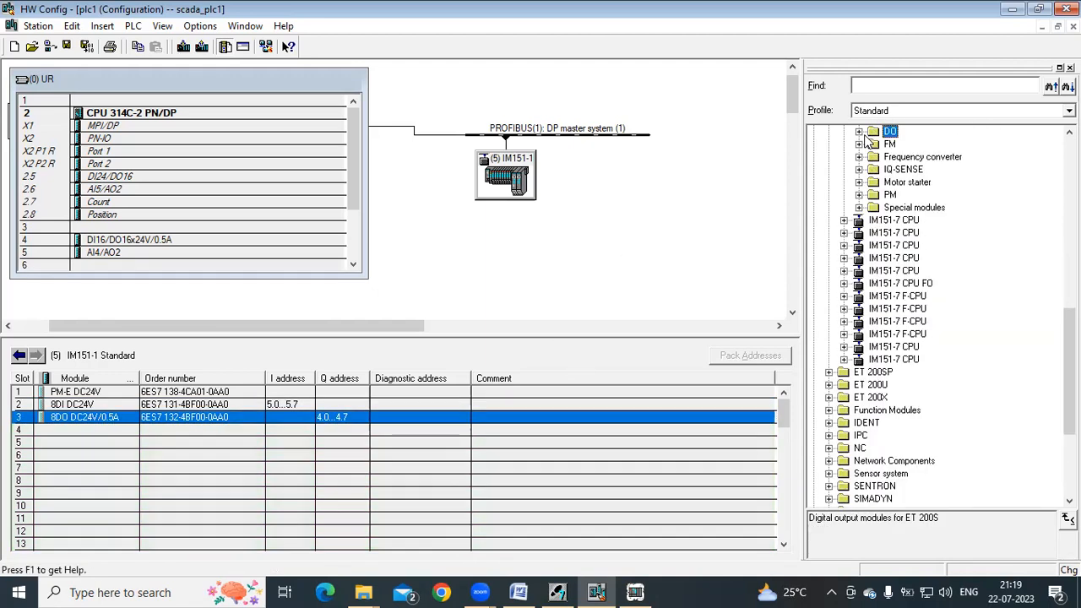
pyautogui.scroll(2, 870, 144)
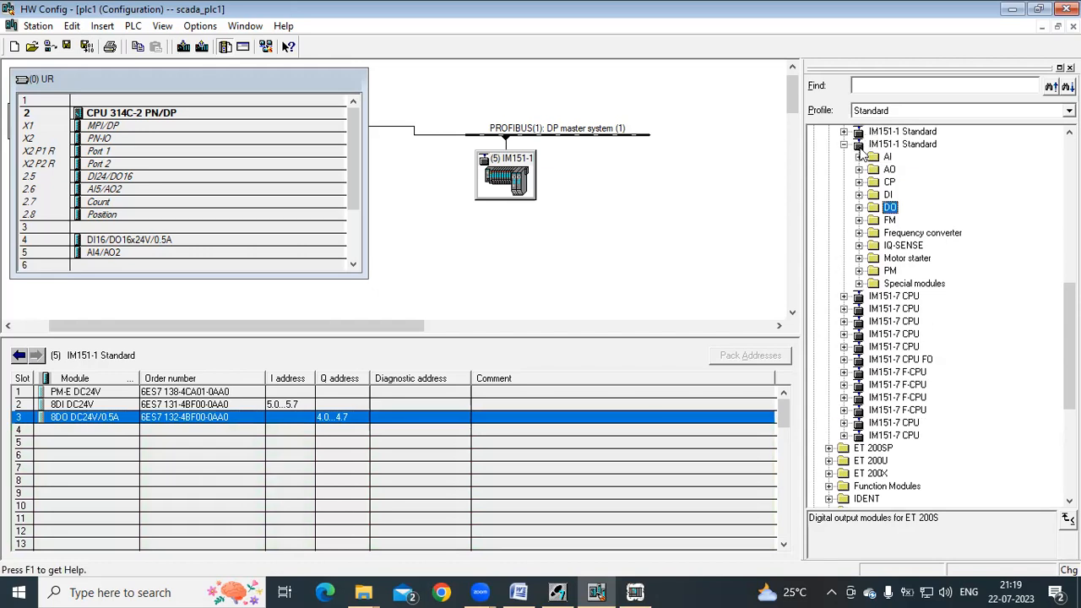
pyautogui.click(859, 157)
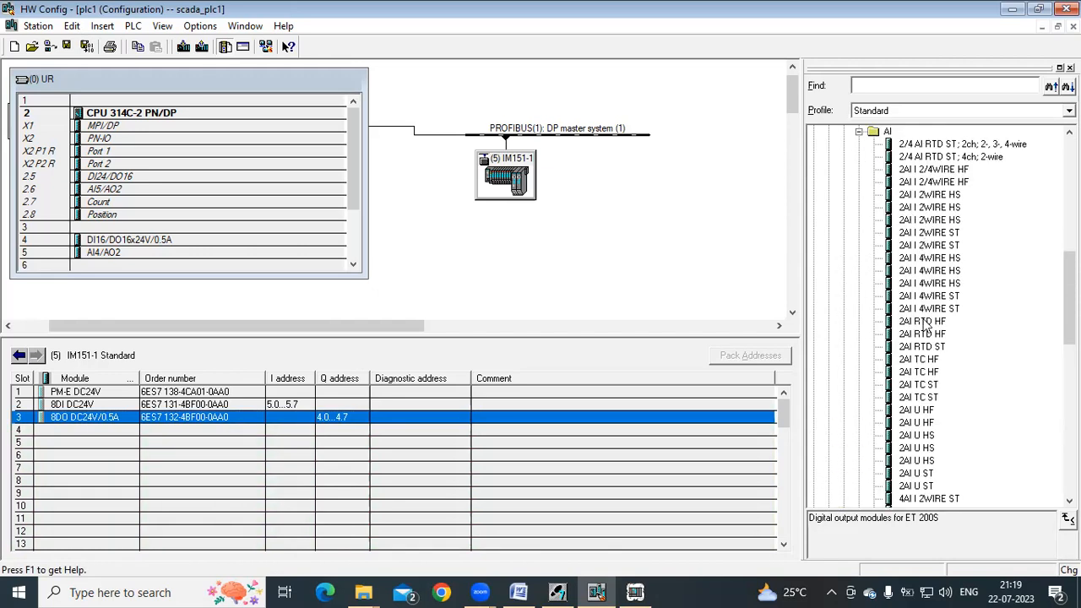
pyautogui.scroll(-1, 898, 397)
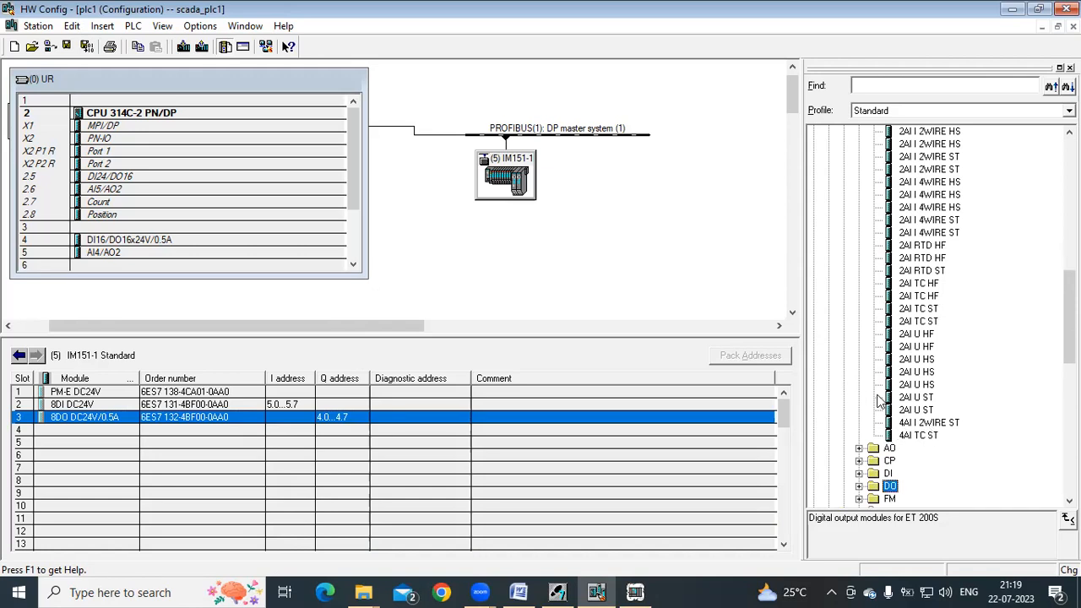
pyautogui.click(917, 410)
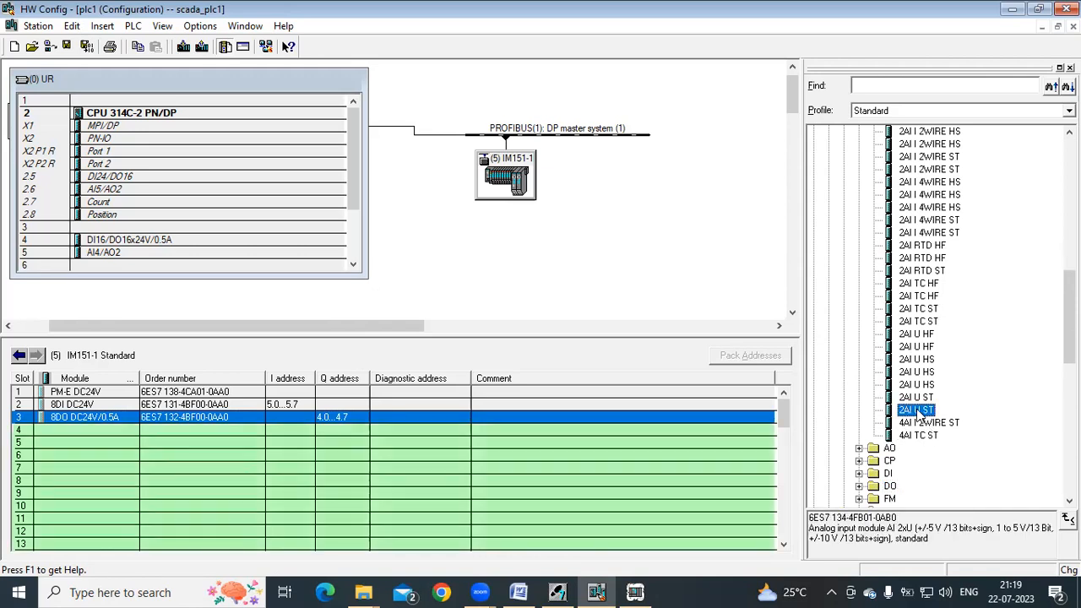
pyautogui.moveTo(918, 411); pyautogui.dragTo(148, 432)
# Step: Insert the analog output module 2AO U ST (6ES7 135-4FB01-0AB0) into slot 5 of the IM151-1 Standard station
pyautogui.scroll(1, 942, 243)
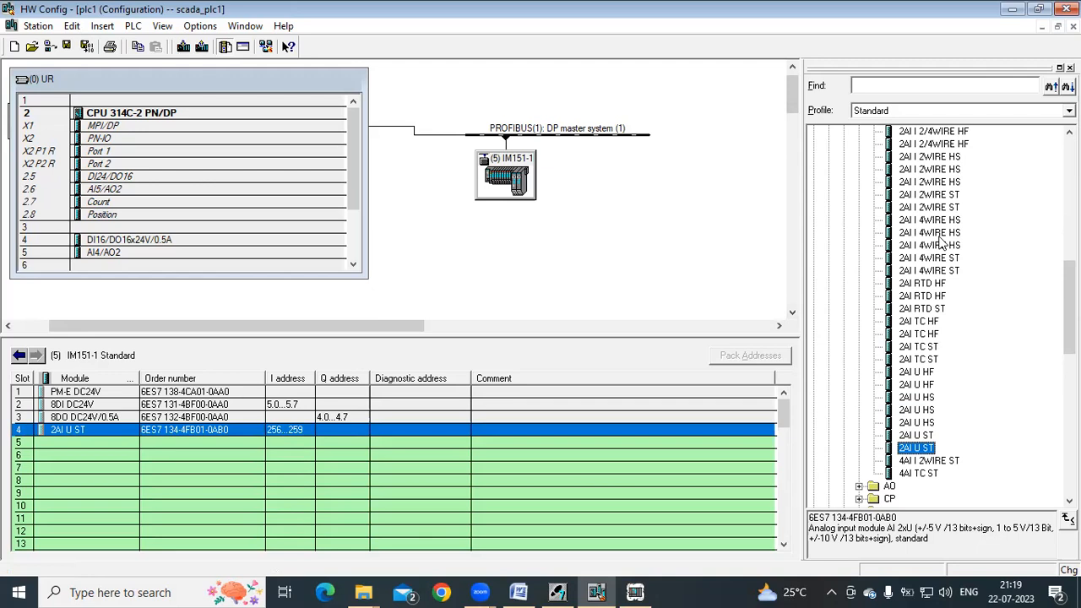
pyautogui.scroll(2, 942, 242)
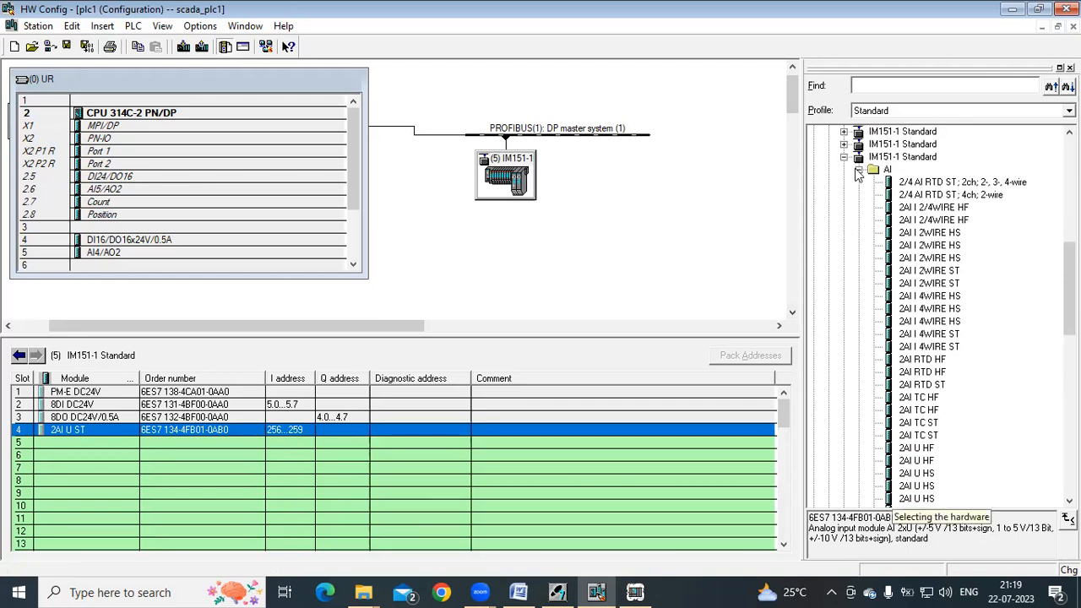
pyautogui.click(858, 170)
pyautogui.click(859, 182)
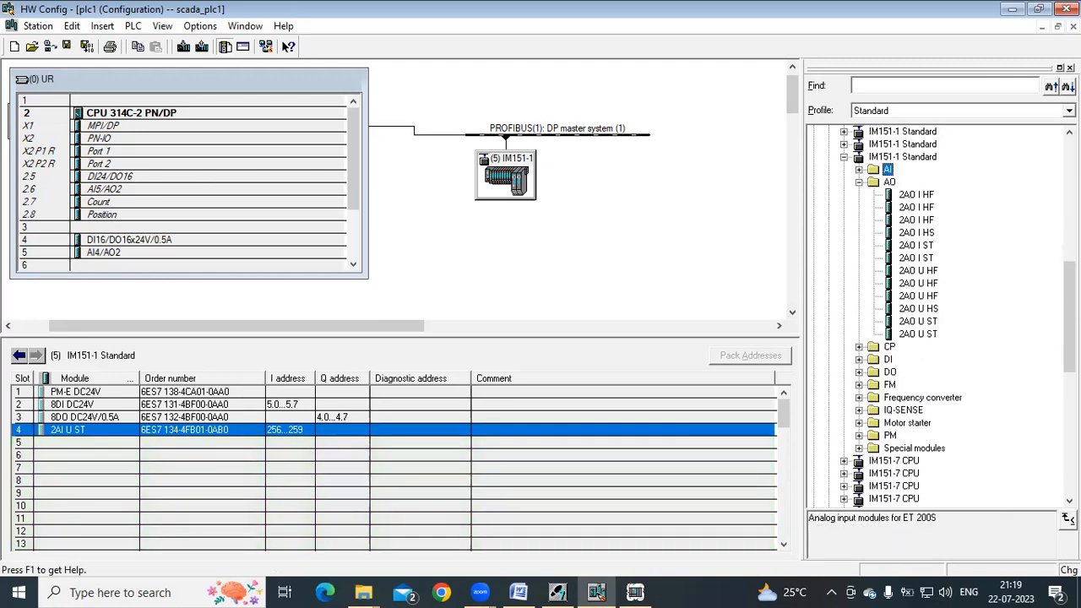
pyautogui.click(932, 335)
pyautogui.moveTo(935, 340); pyautogui.dragTo(139, 442)
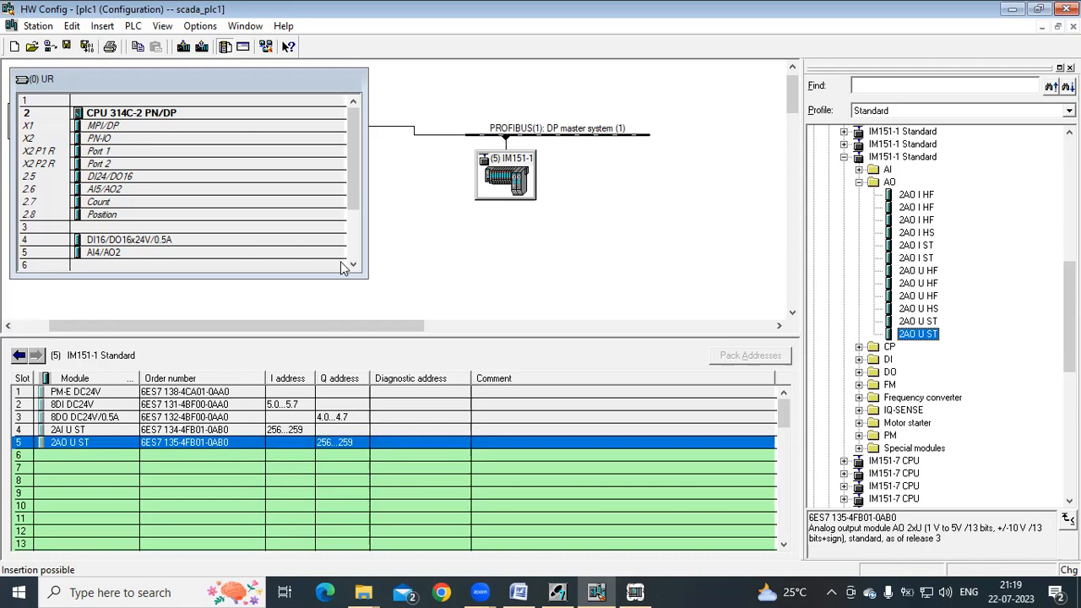
# Step: Review the IM151-1 station's module list and select the 8DI DC24V module in slot 2
pyautogui.click(517, 161)
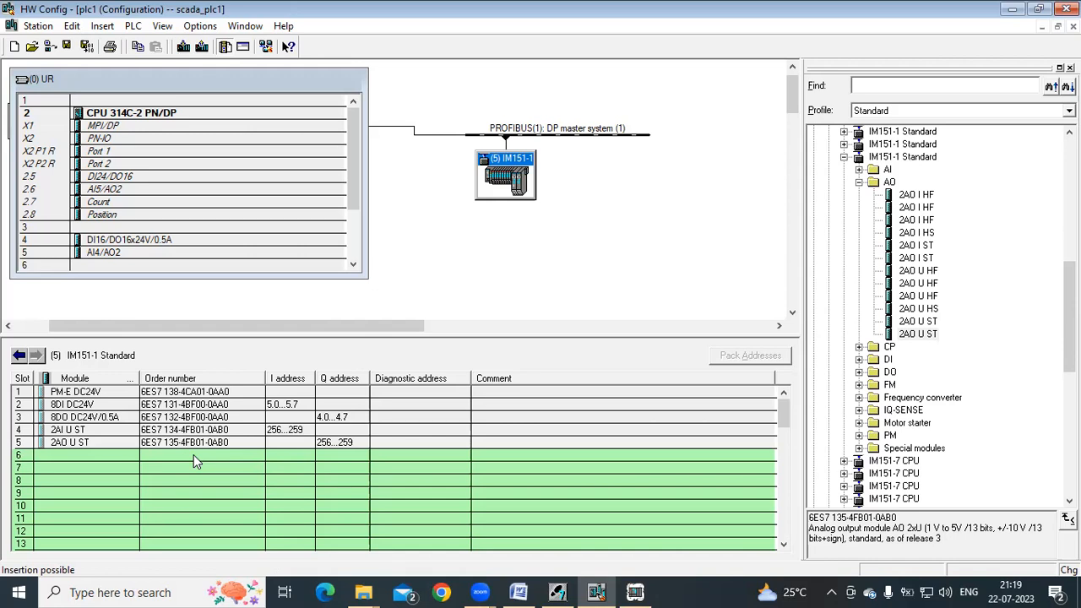
pyautogui.scroll(7, 993, 211)
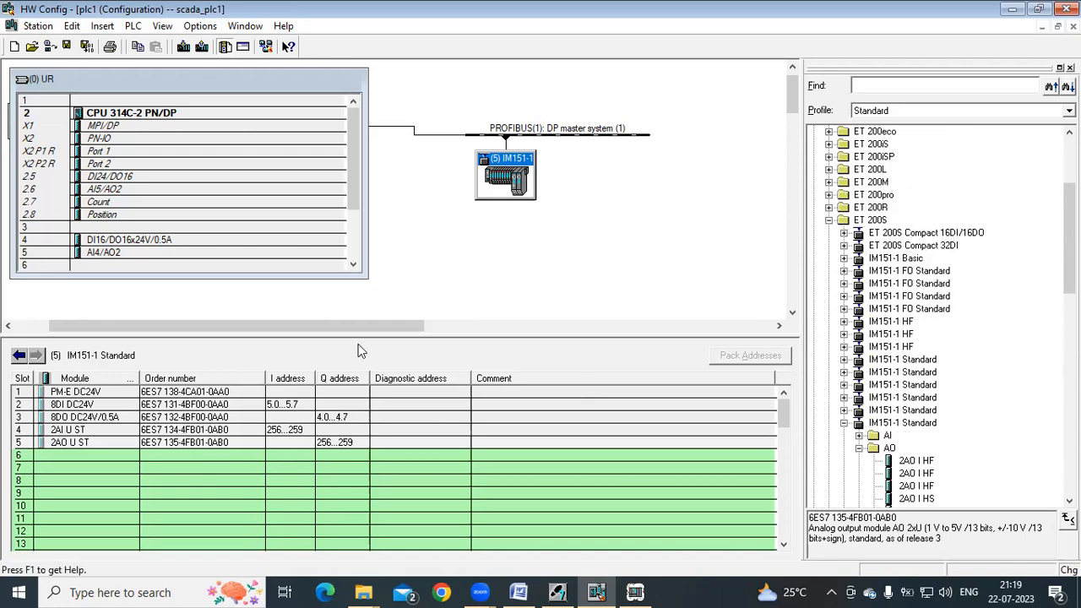
pyautogui.click(123, 409)
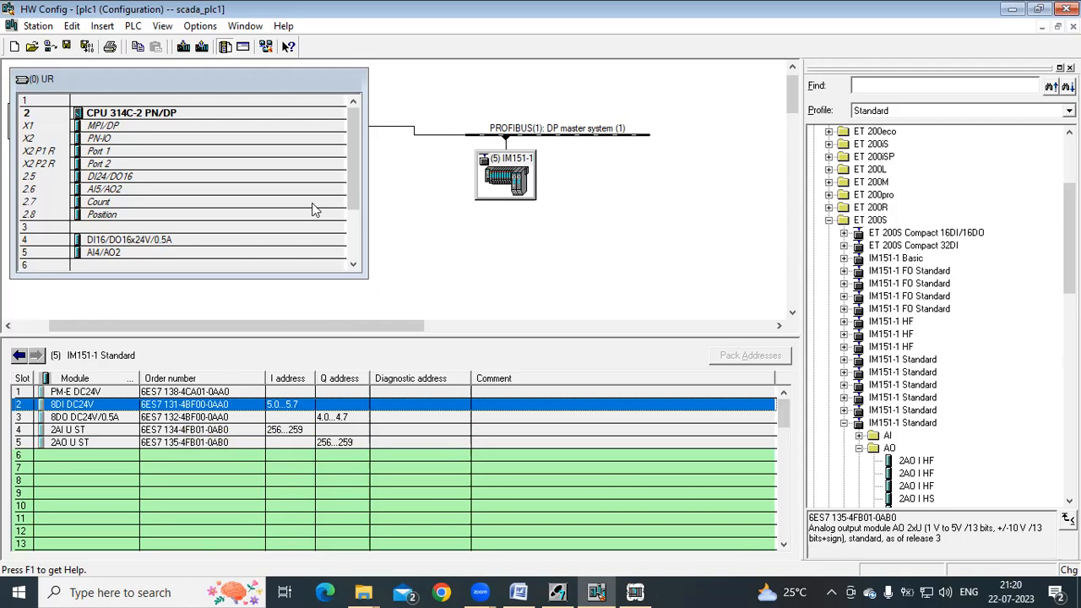
# Step: Examine the ET 200M interface modules in the catalog and the SM 321 digital input modules offered for the IM 153-1 (6ES7 153-1AA83-0XB0)
pyautogui.click(828, 182)
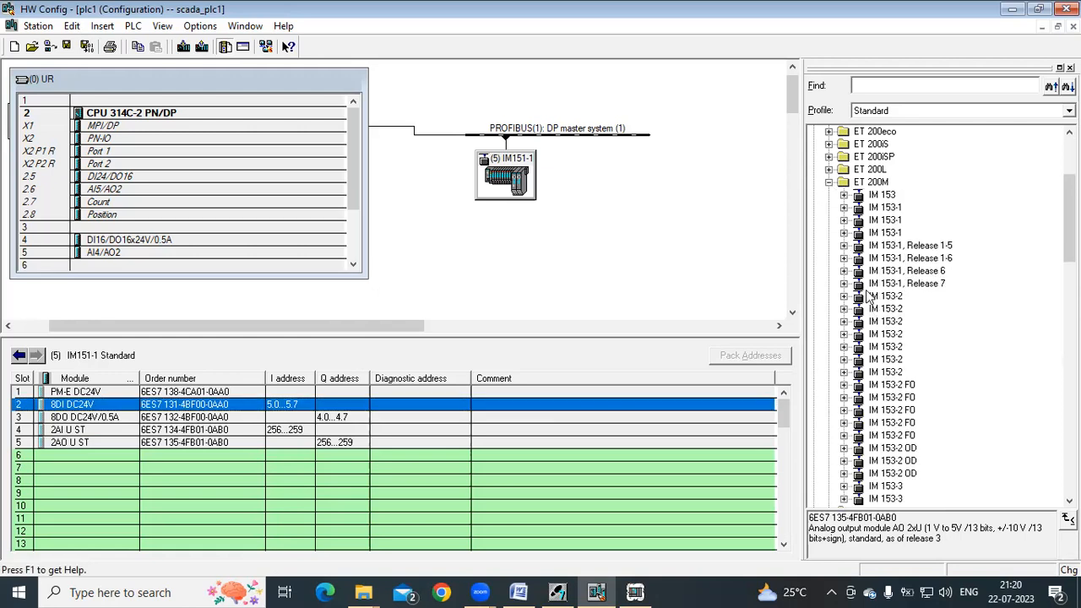
pyautogui.scroll(-2, 882, 414)
pyautogui.scroll(1, 883, 414)
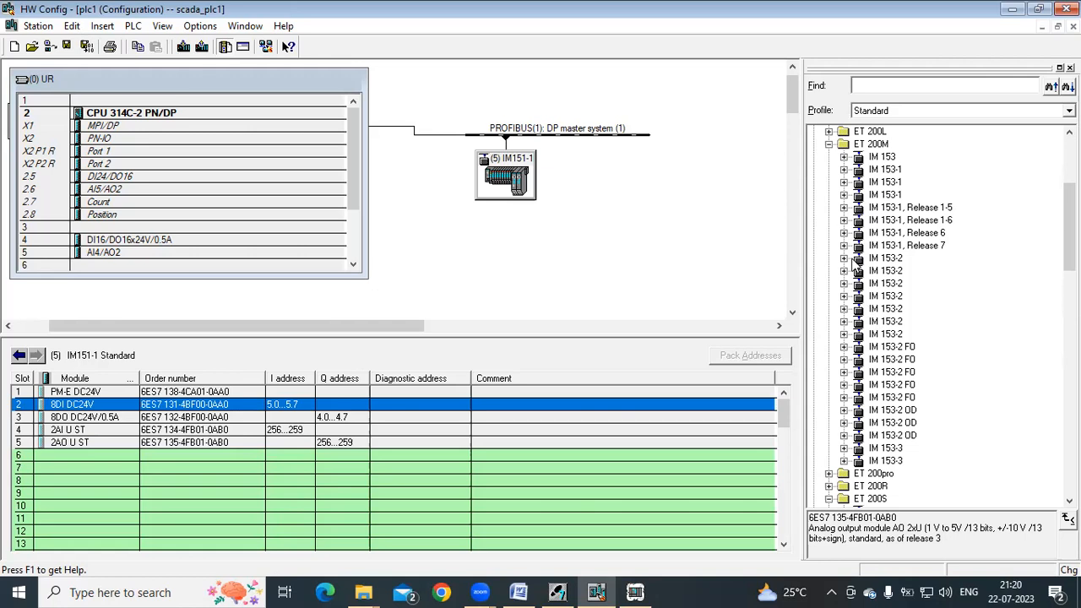
pyautogui.click(843, 194)
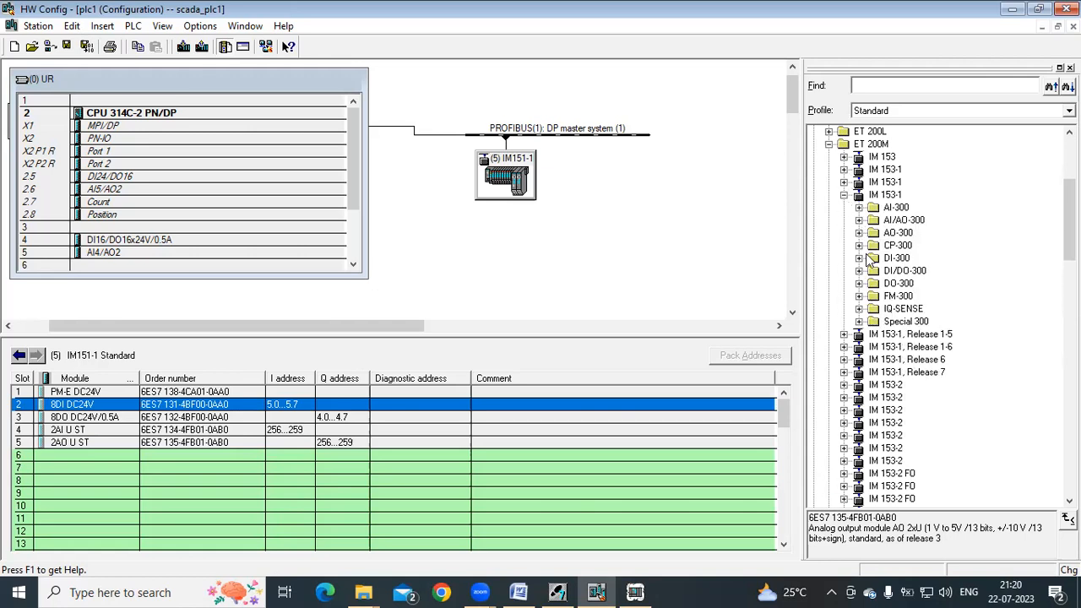
pyautogui.click(859, 257)
pyautogui.scroll(-3, 933, 287)
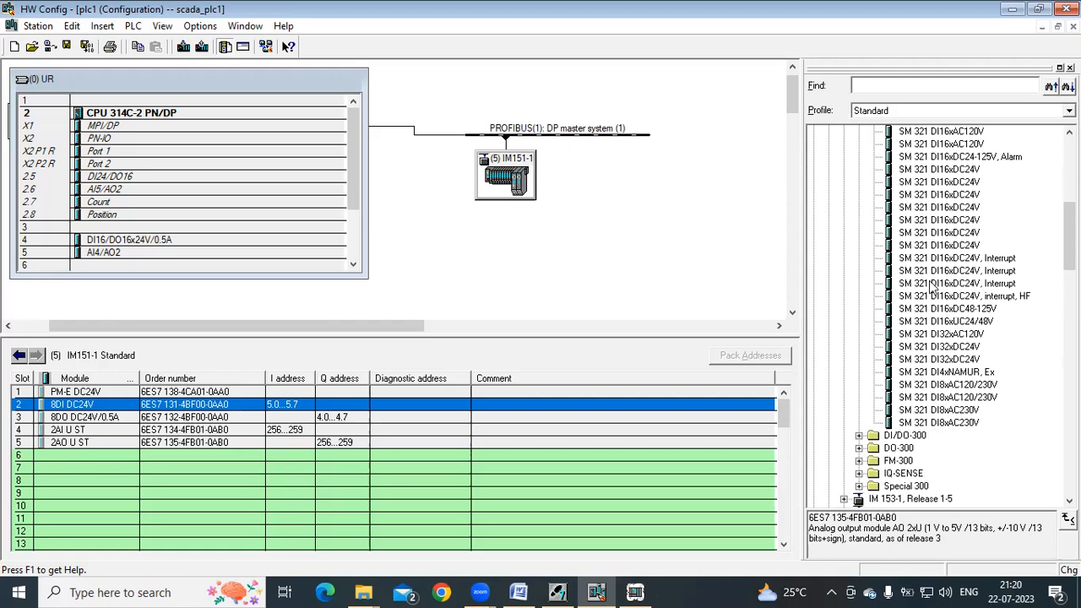
pyautogui.scroll(-1, 934, 321)
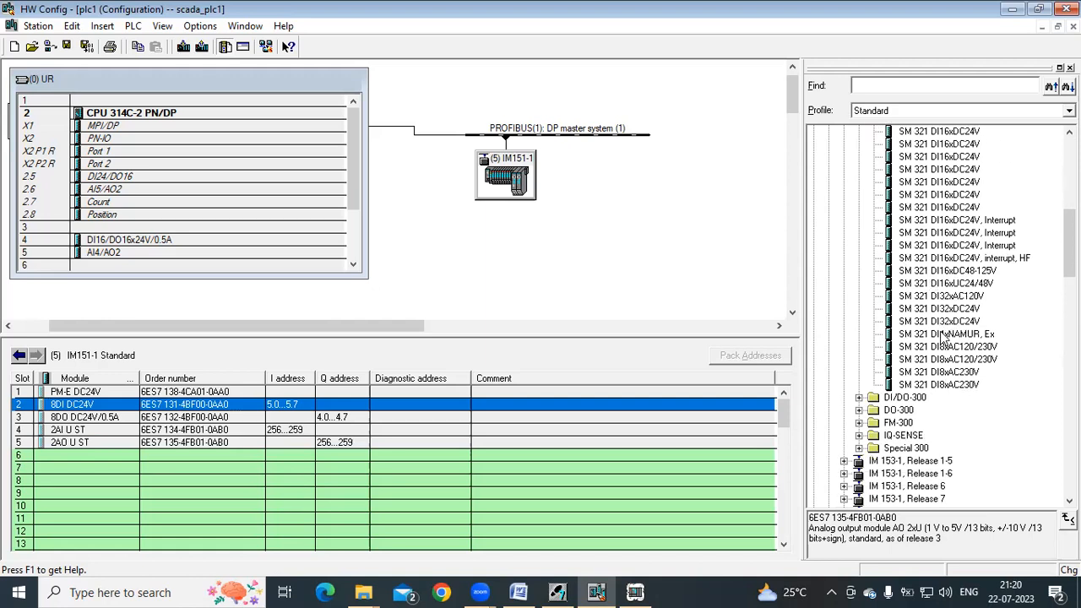
pyautogui.click(940, 321)
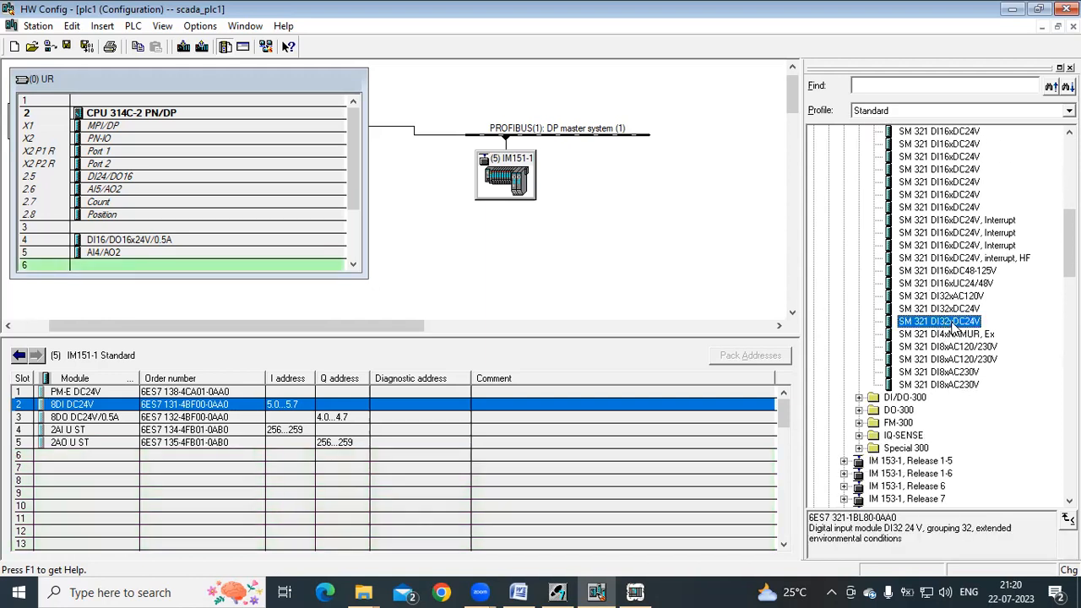
pyautogui.scroll(5, 952, 328)
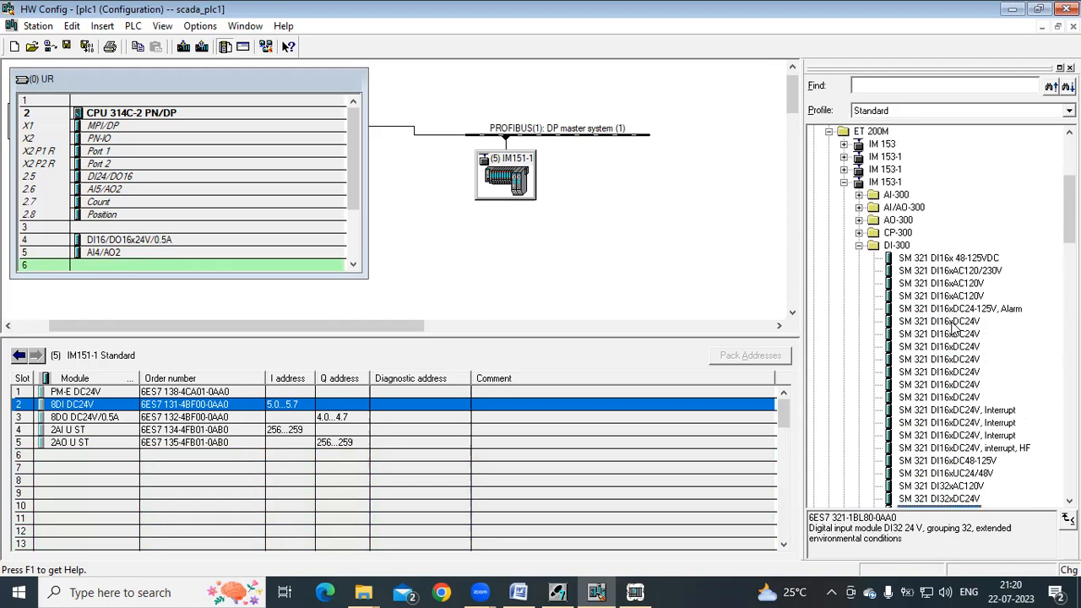
pyautogui.click(859, 246)
pyautogui.click(844, 182)
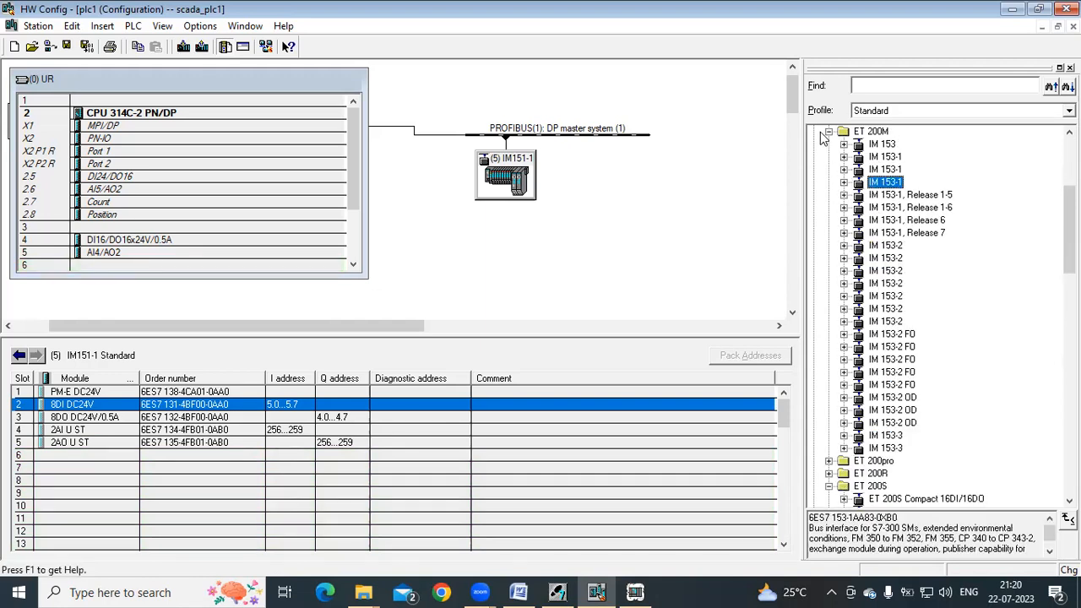
# Step: Review the input and output addresses of the IM151-1 station's modules, widening the I address column
pyautogui.click(828, 133)
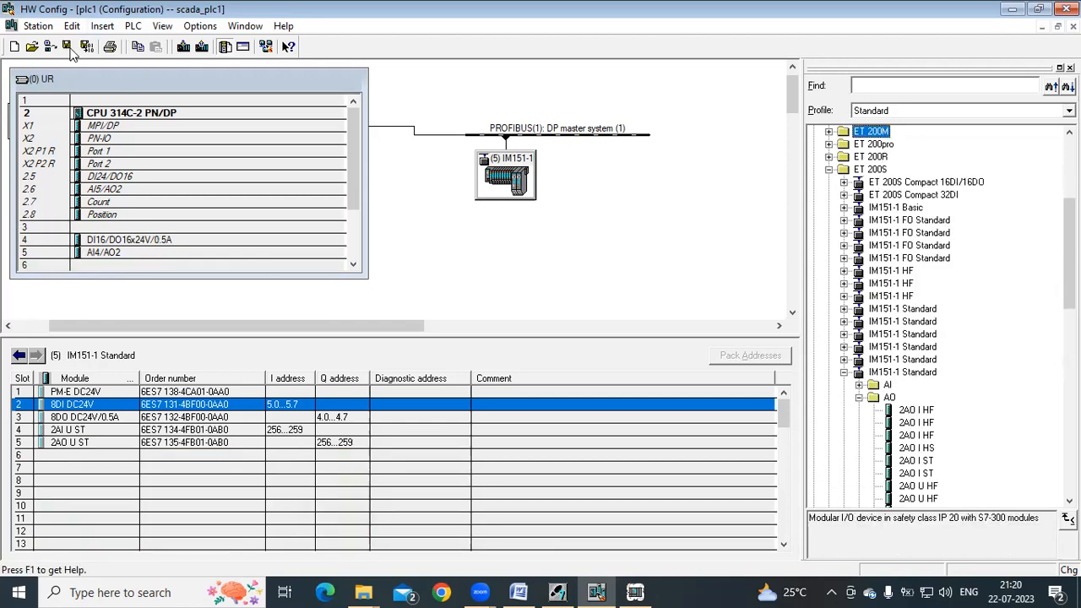
pyautogui.click(531, 159)
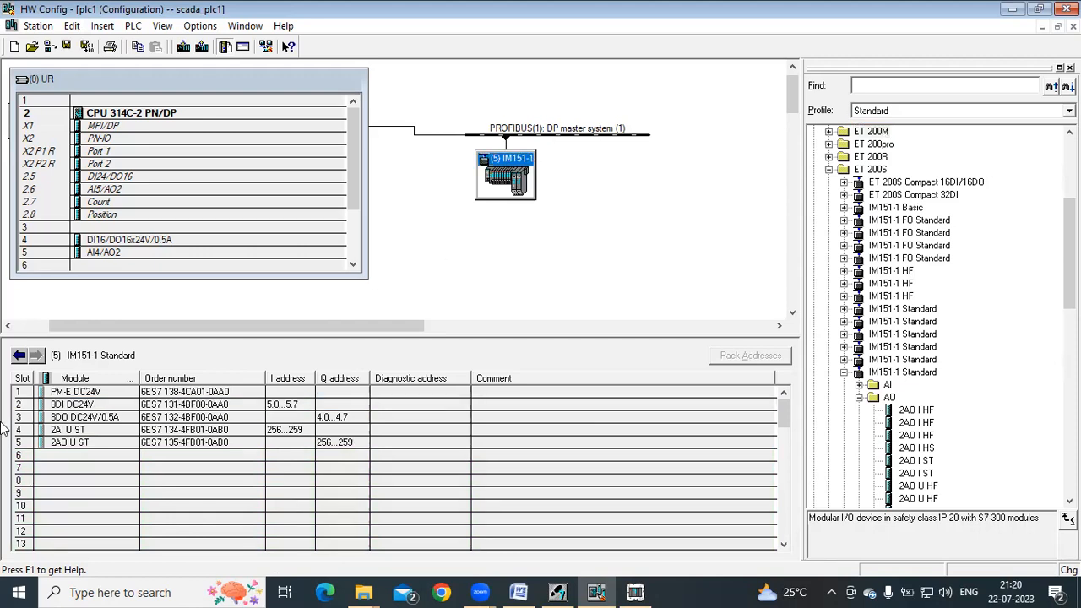
pyautogui.click(87, 407)
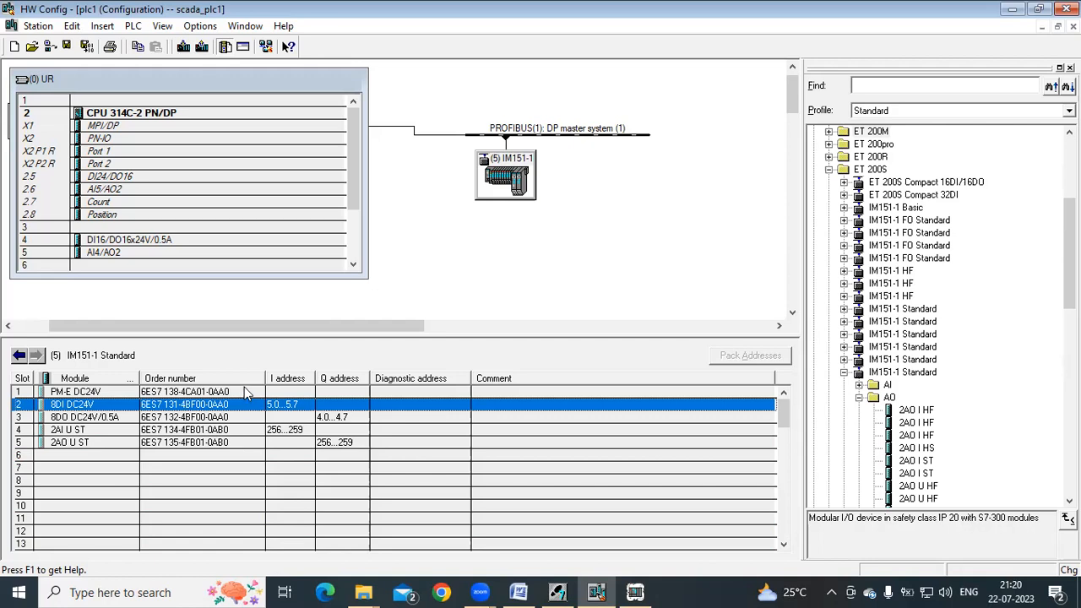
pyautogui.moveTo(315, 376); pyautogui.dragTo(349, 377)
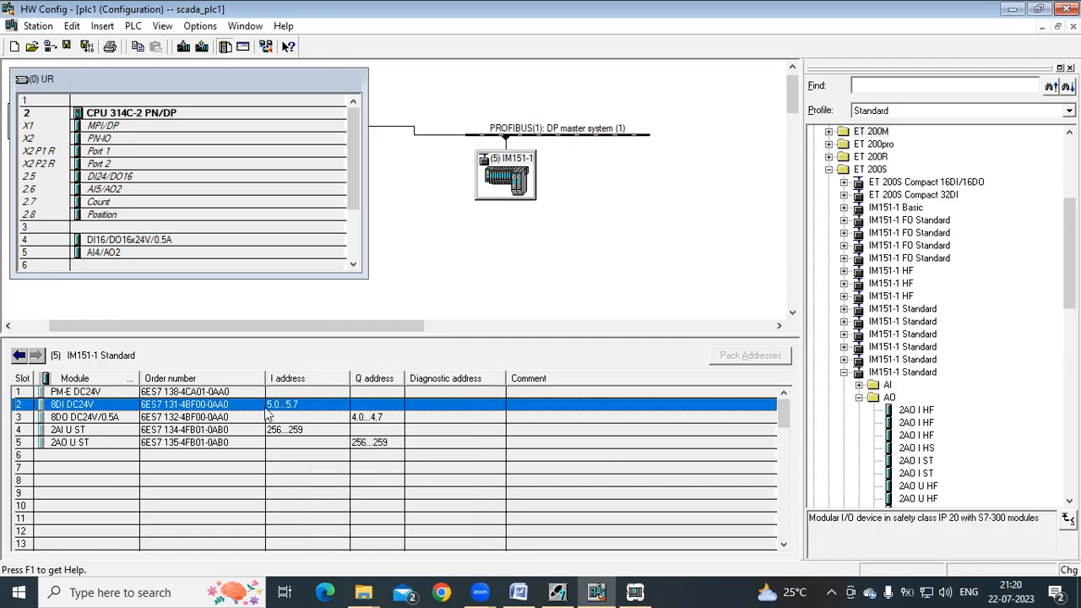
pyautogui.click(371, 417)
pyautogui.click(275, 406)
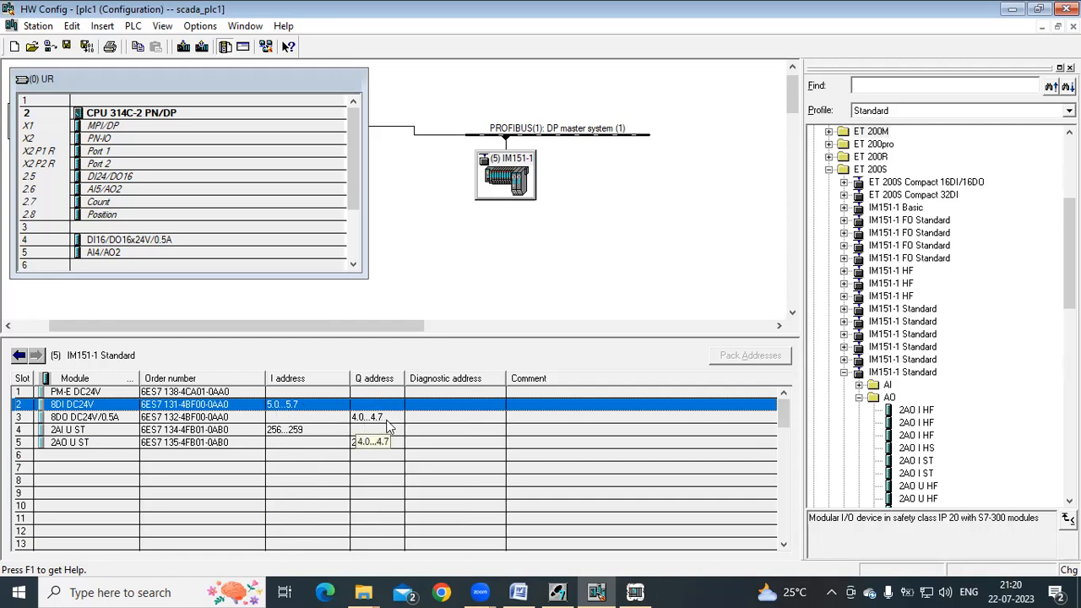
pyautogui.click(280, 431)
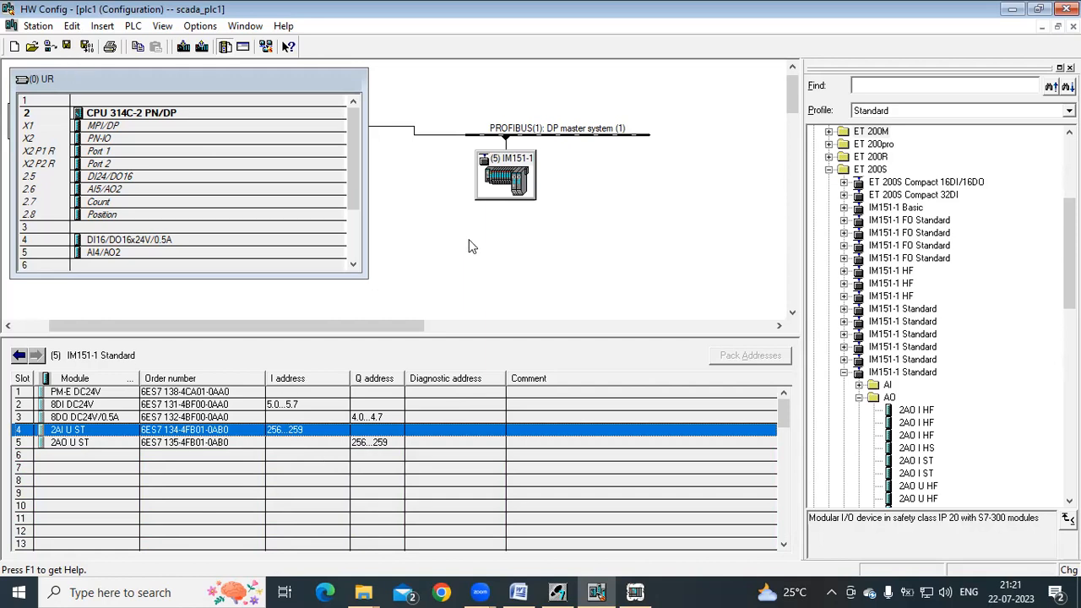
# Step: Save and compile the plc1 station configuration and collapse the PROFIBUS DP tree in the hardware catalog
pyautogui.click(87, 46)
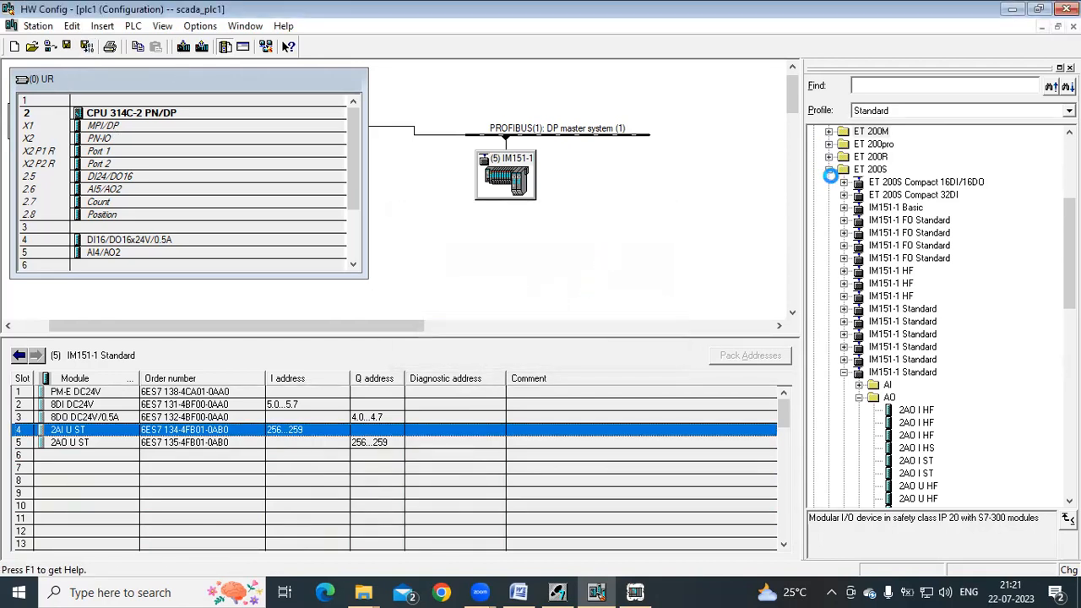
pyautogui.click(828, 169)
pyautogui.scroll(5, 870, 253)
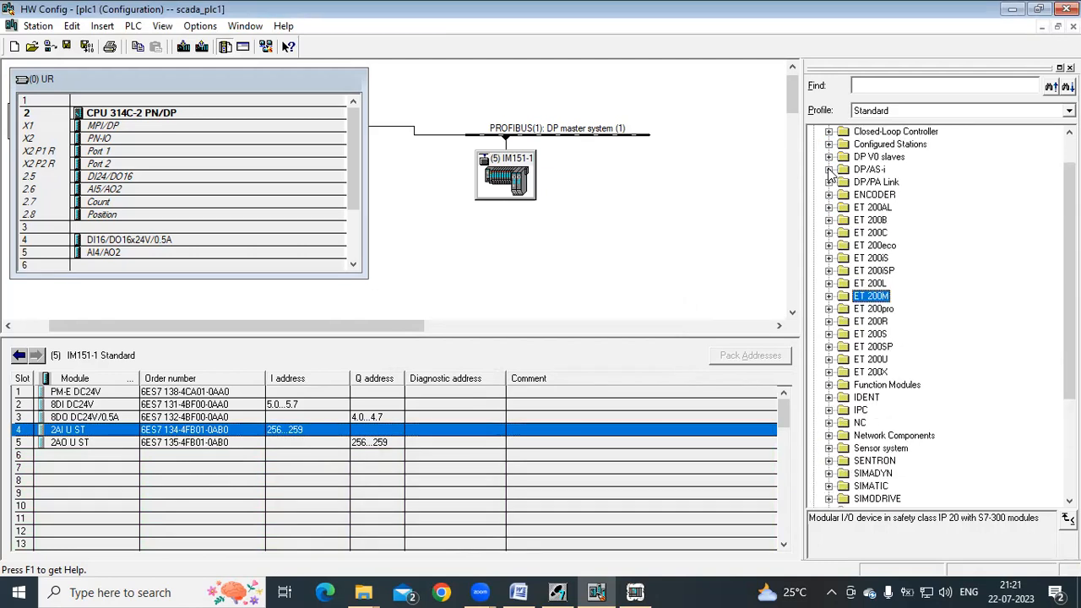
pyautogui.click(813, 132)
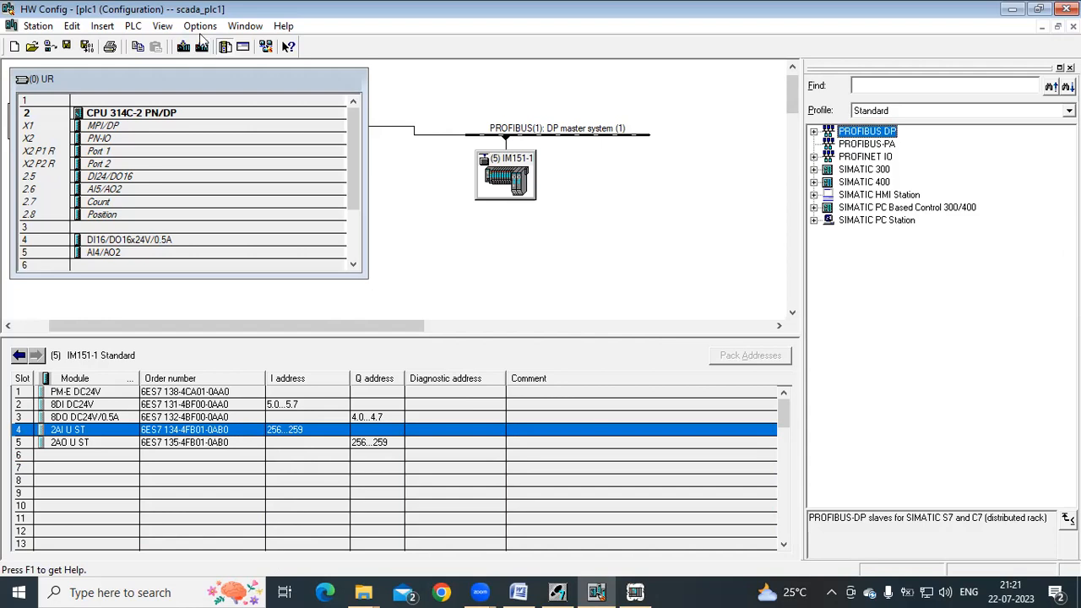
# Step: Download the hardware configuration to the CPU 314C-2 PN/DP and start the module with a complete restart
pyautogui.click(1039, 8)
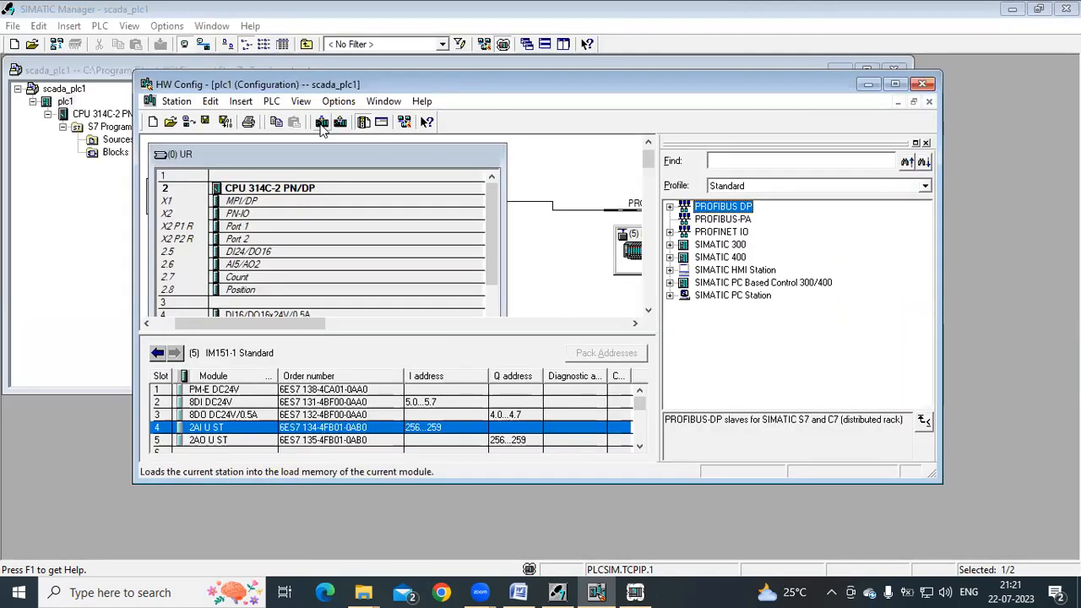
pyautogui.click(322, 124)
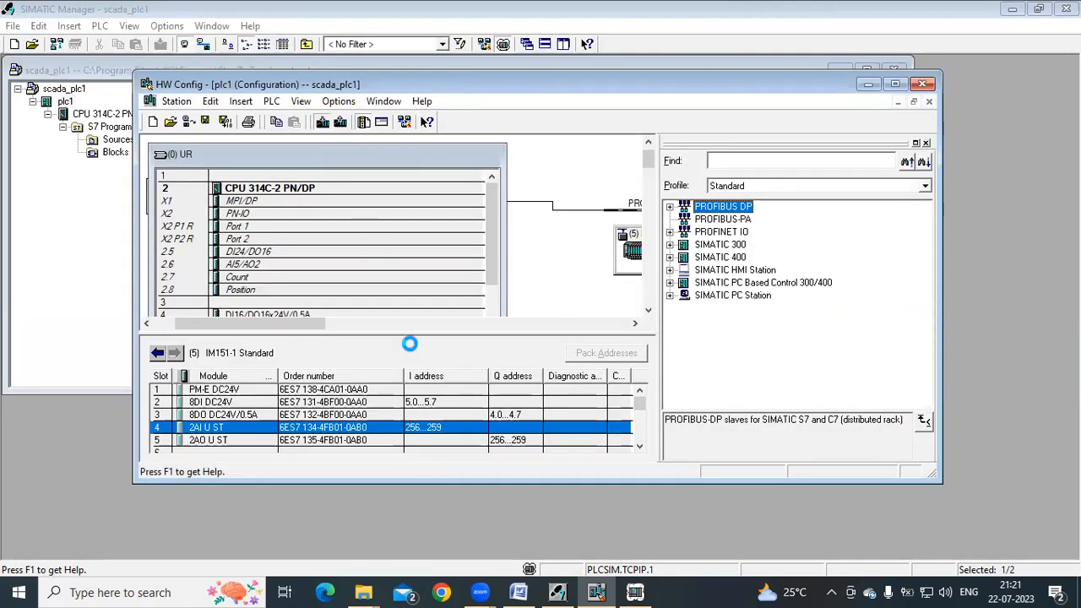
pyautogui.click(442, 380)
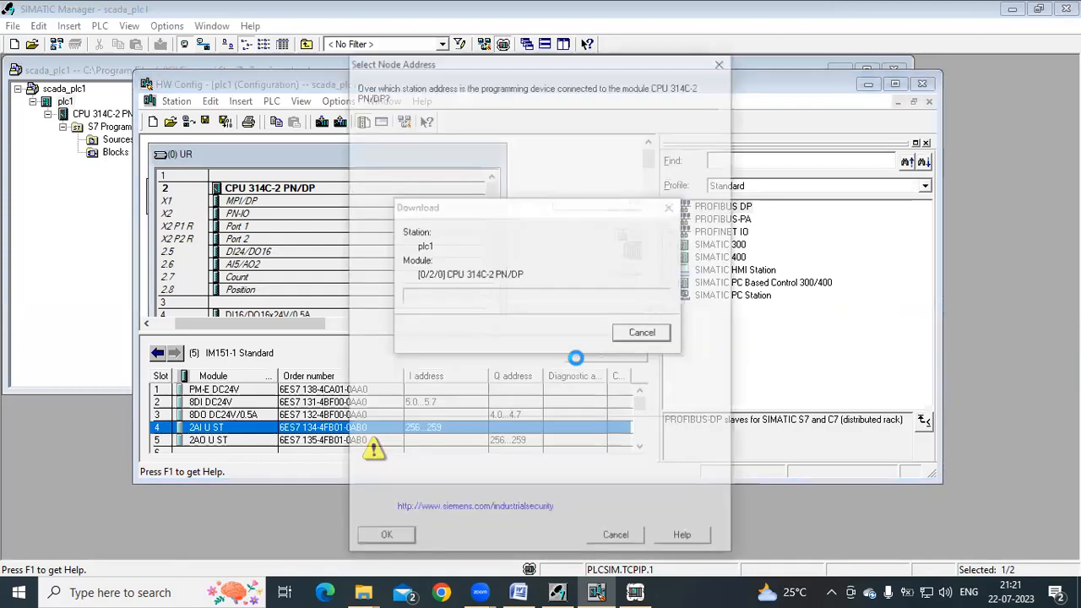
pyautogui.click(378, 542)
pyautogui.click(442, 372)
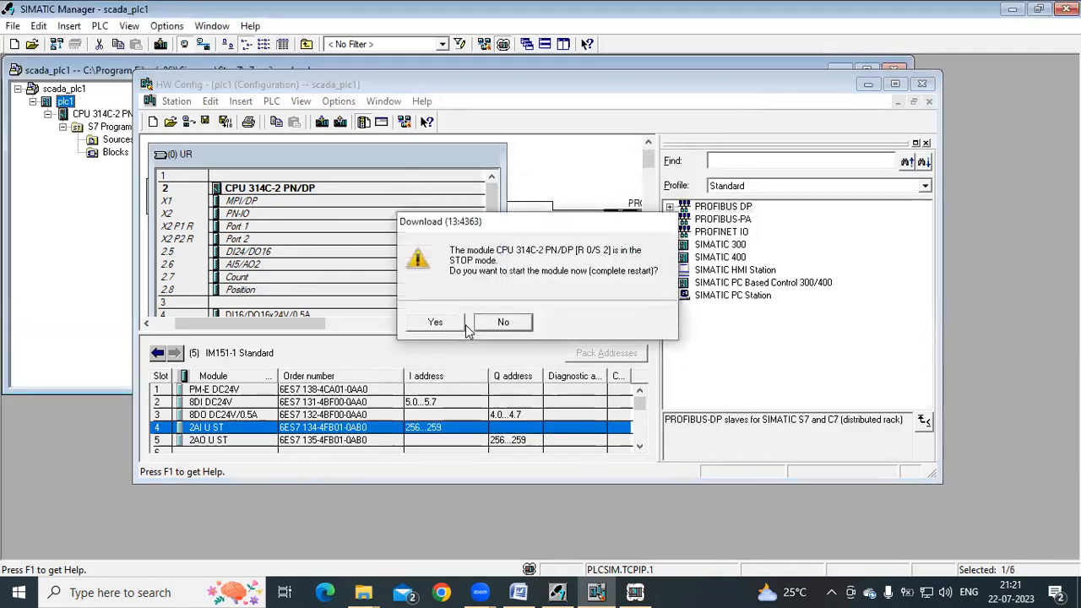
pyautogui.click(435, 322)
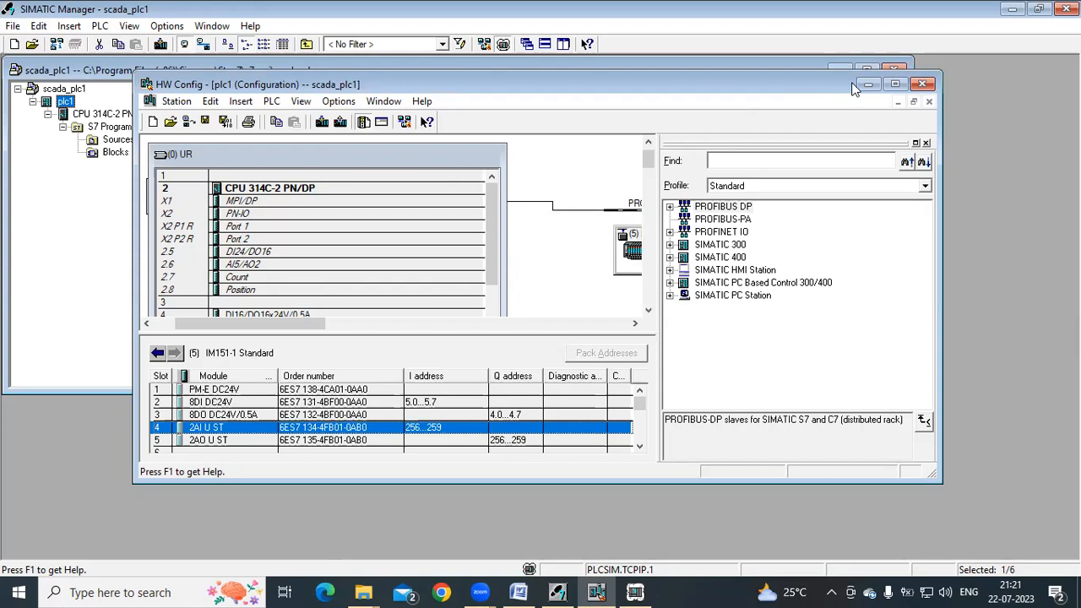
# Step: Close the hardware configuration and open block OB1 of the S7 program in the LAD/STL/FBD editor
pyautogui.click(923, 83)
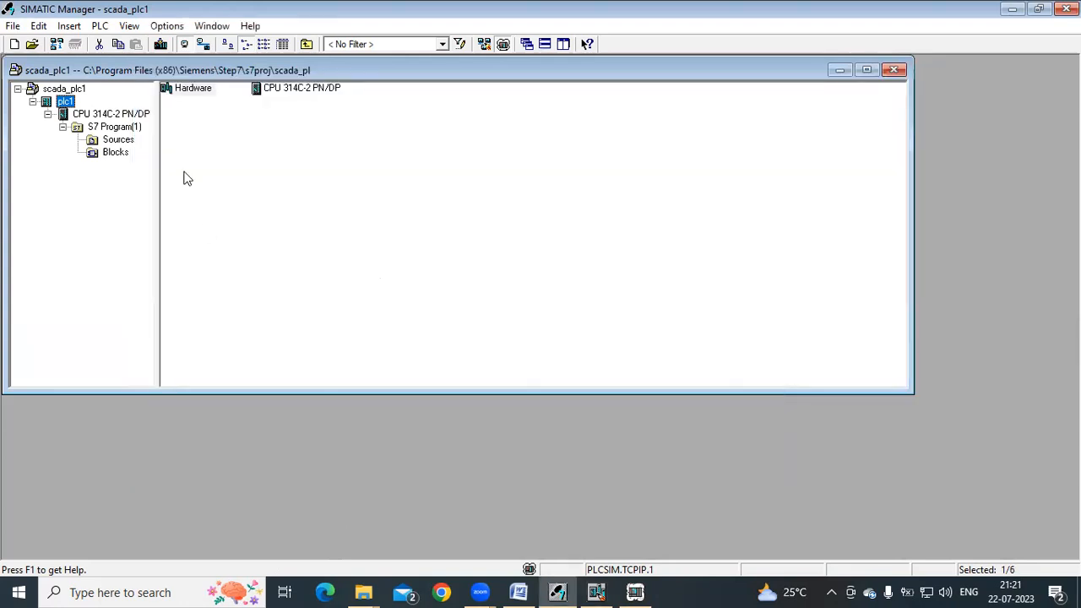
pyautogui.click(113, 152)
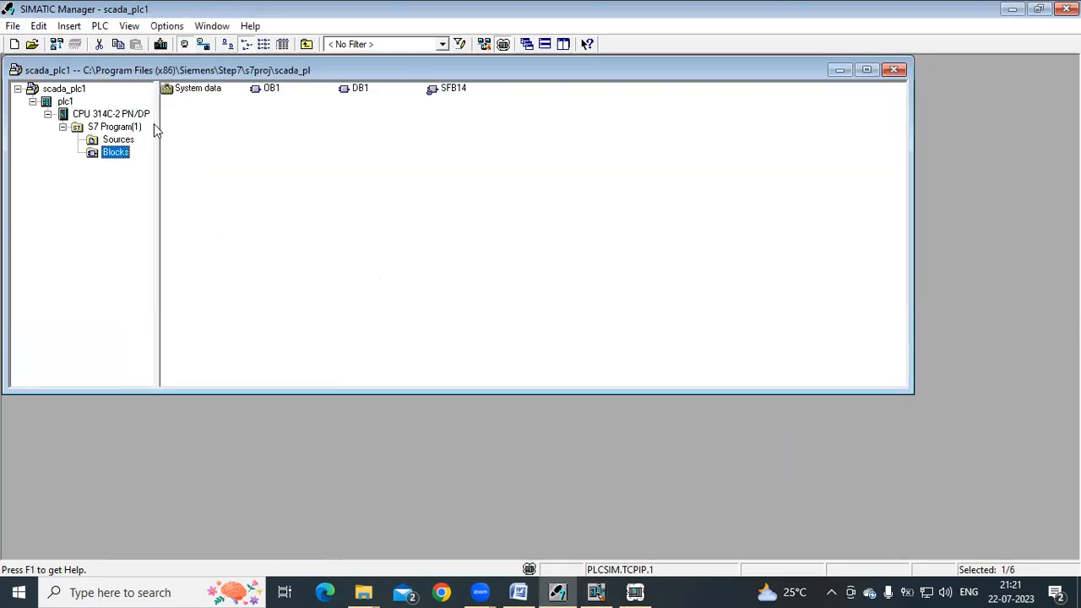
pyautogui.click(264, 88)
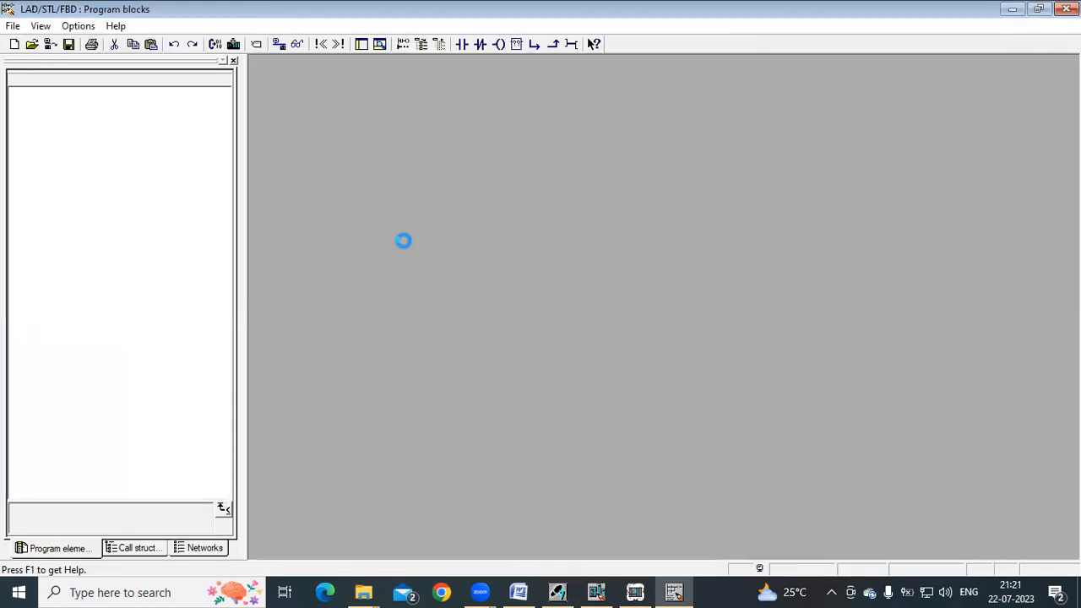
pyautogui.scroll(-3, 404, 242)
pyautogui.scroll(-3, 404, 242)
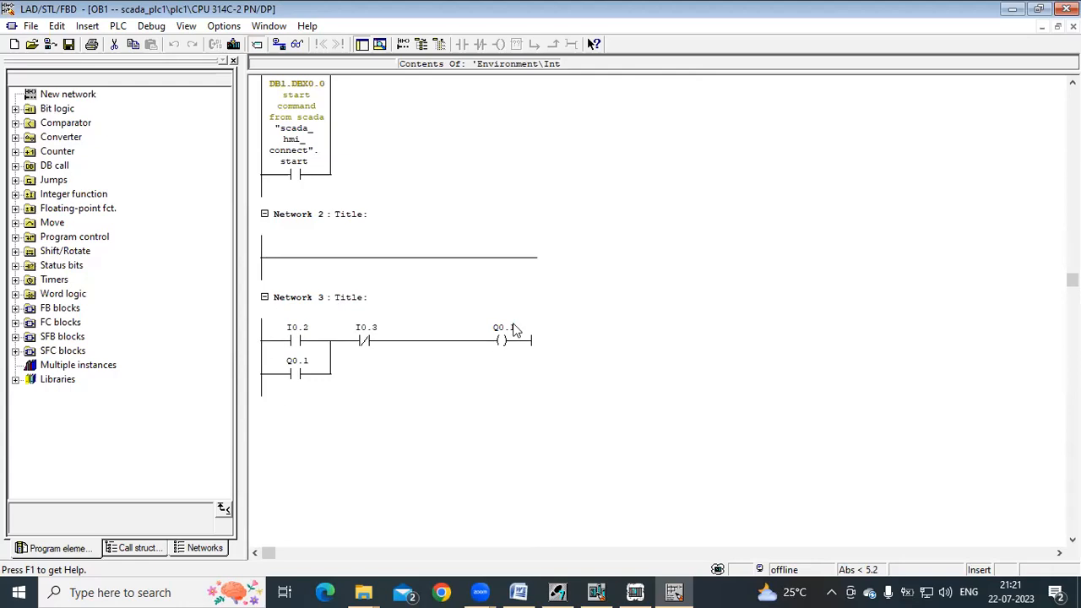
pyautogui.click(517, 342)
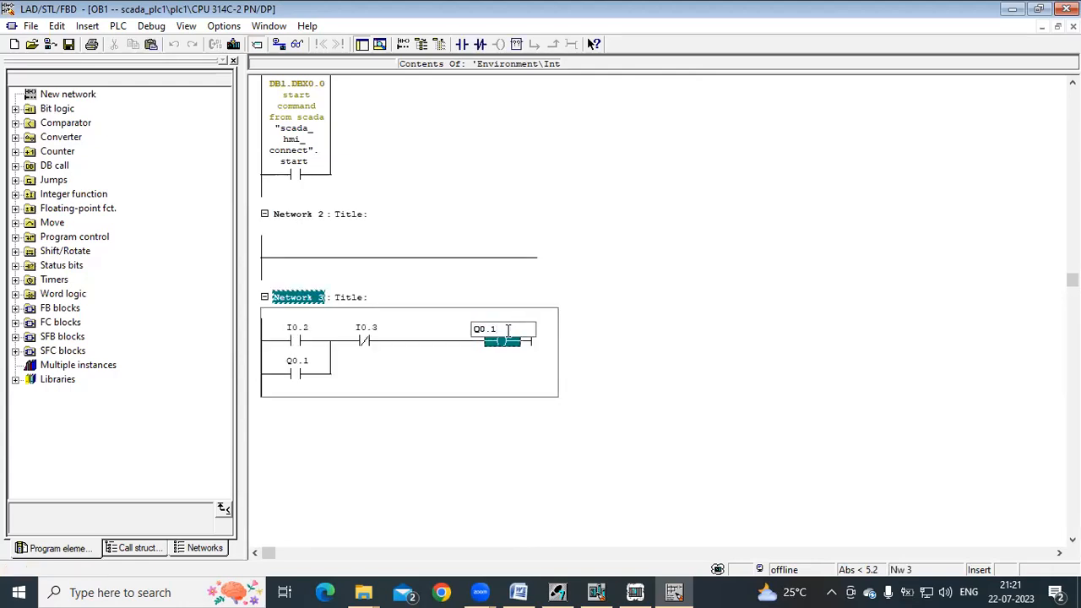
pyautogui.click(290, 261)
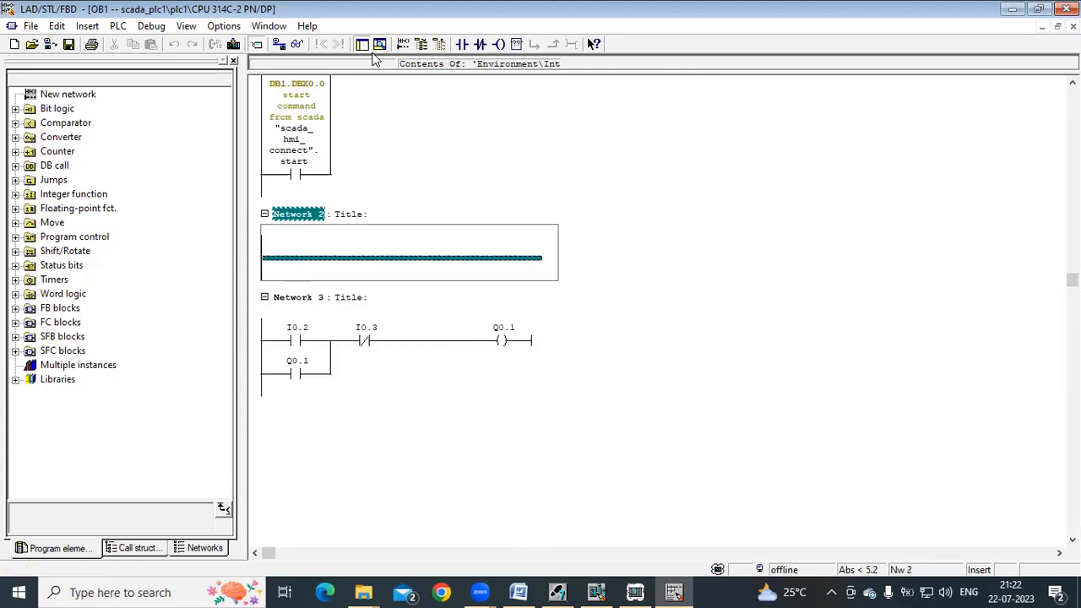
pyautogui.click(429, 112)
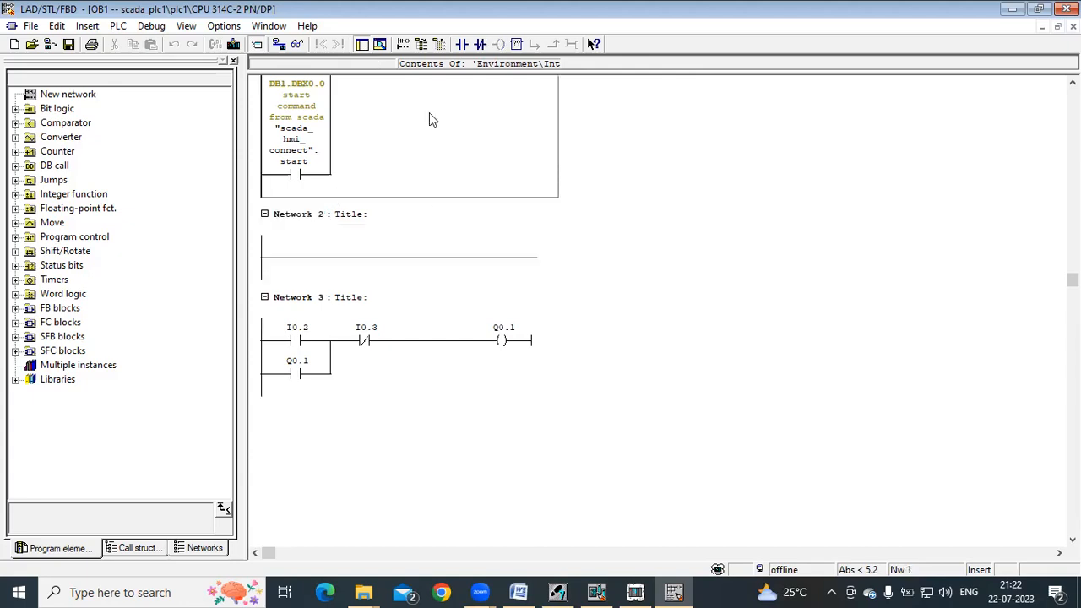
pyautogui.scroll(1, 429, 112)
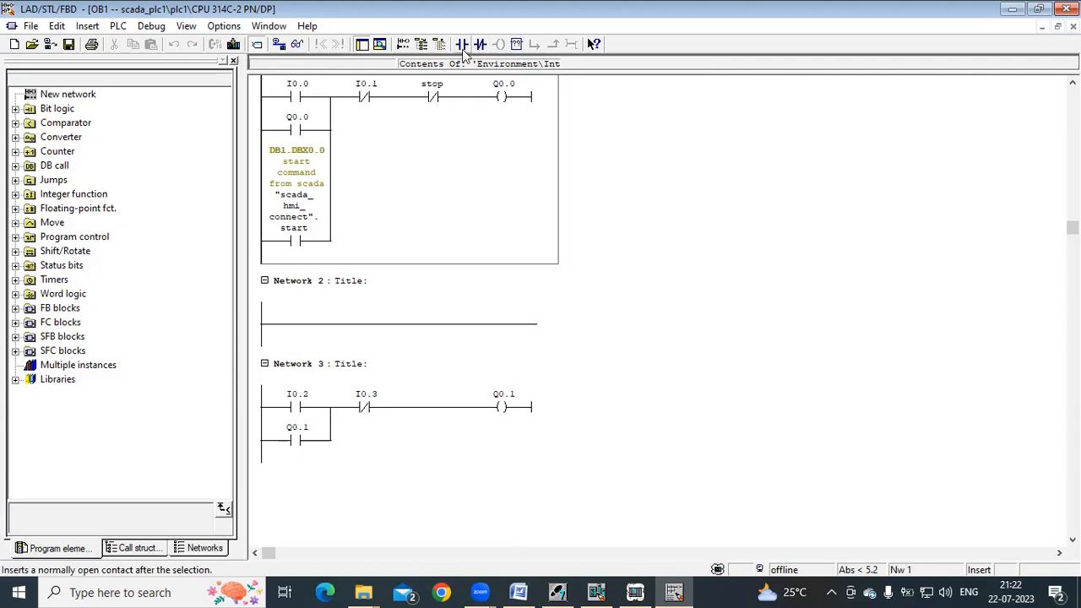
pyautogui.click(482, 47)
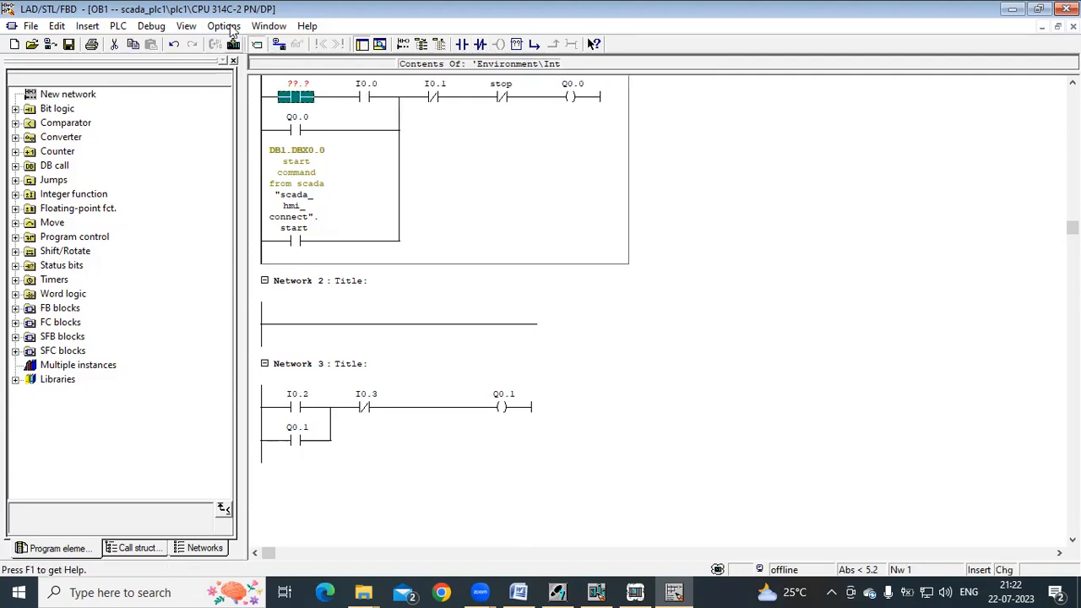
pyautogui.click(59, 27)
pyautogui.click(51, 41)
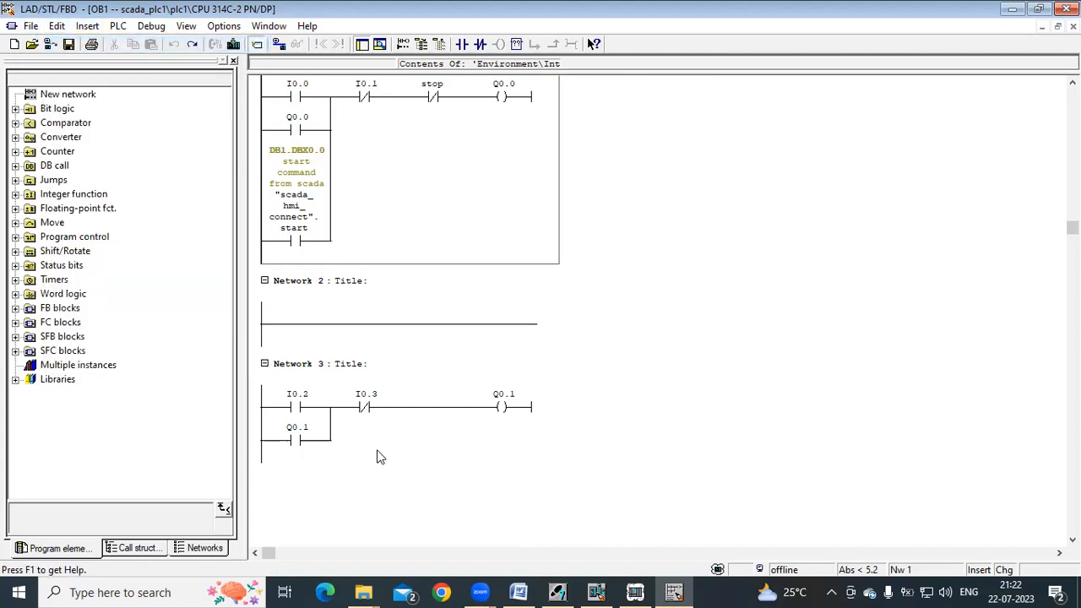
# Step: Insert a normally open contact and an output coil in the empty Network 2 of OB1
pyautogui.click(289, 331)
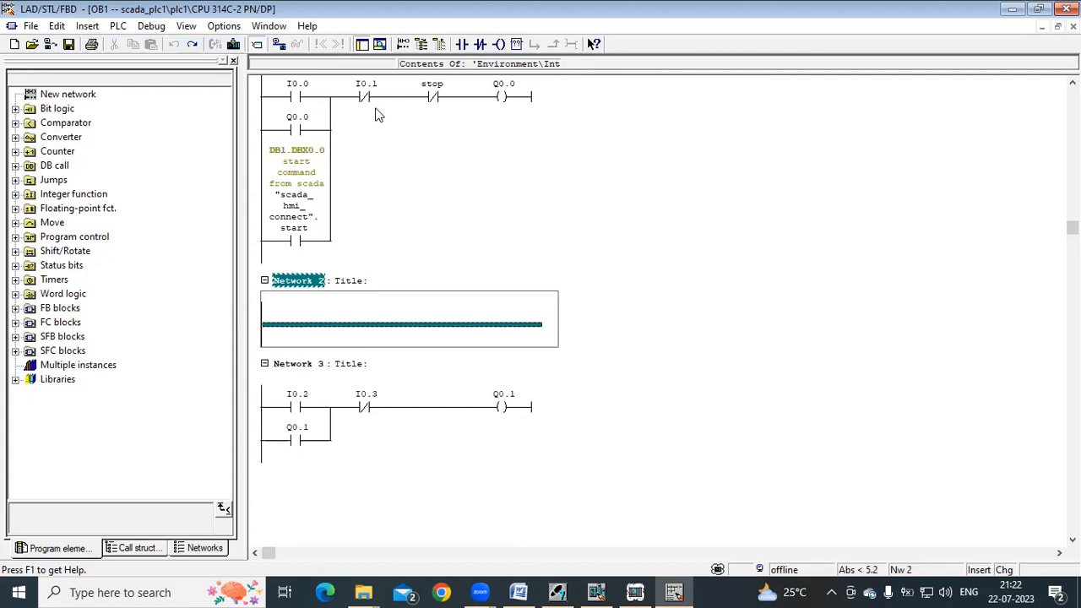
pyautogui.click(484, 44)
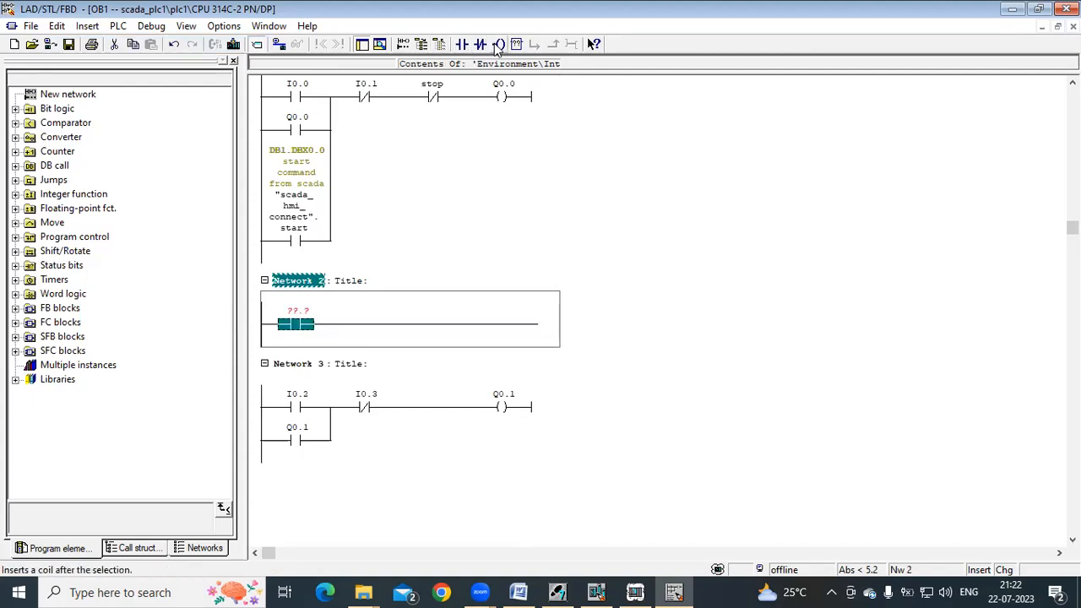
pyautogui.click(498, 44)
# Step: Assign address I0.4 to the contact and Q4.0 to the coil in Network 2
pyautogui.click(308, 313)
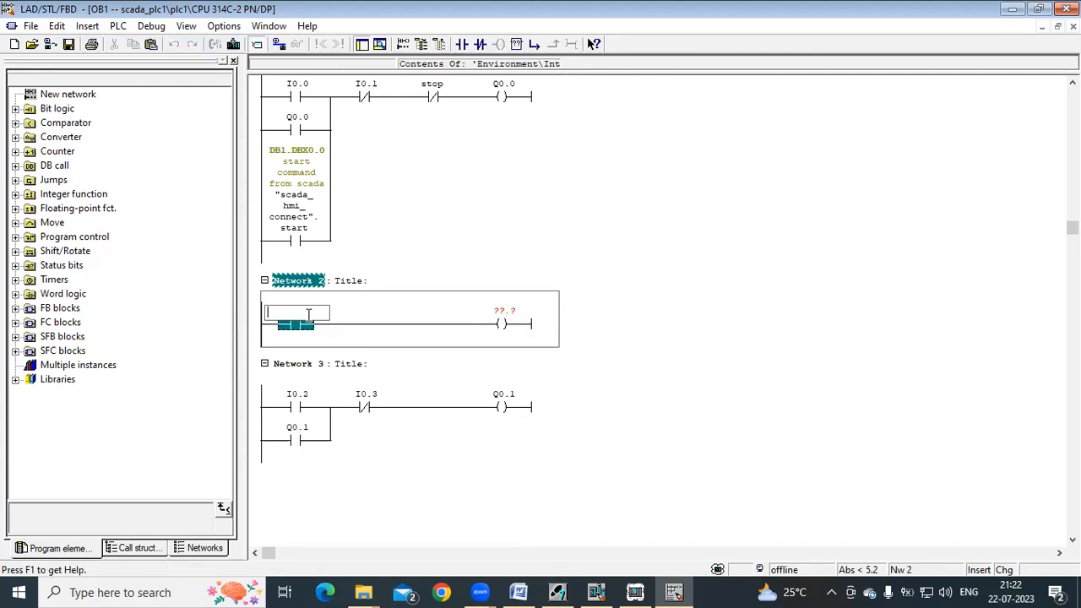
pyautogui.write('"')
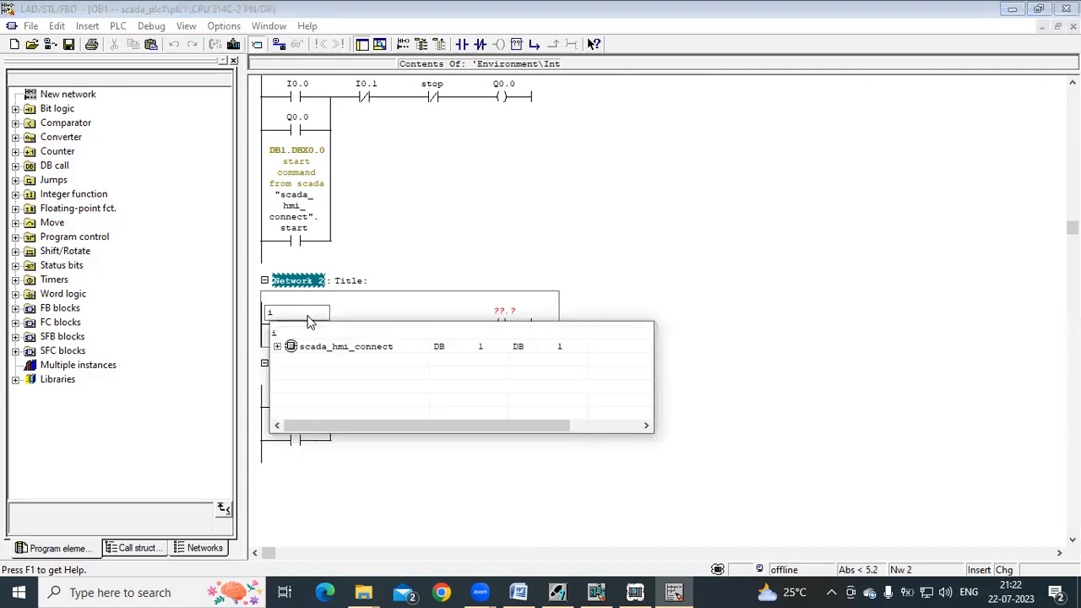
pyautogui.write('0.')
pyautogui.write('6')
pyautogui.press('Return')
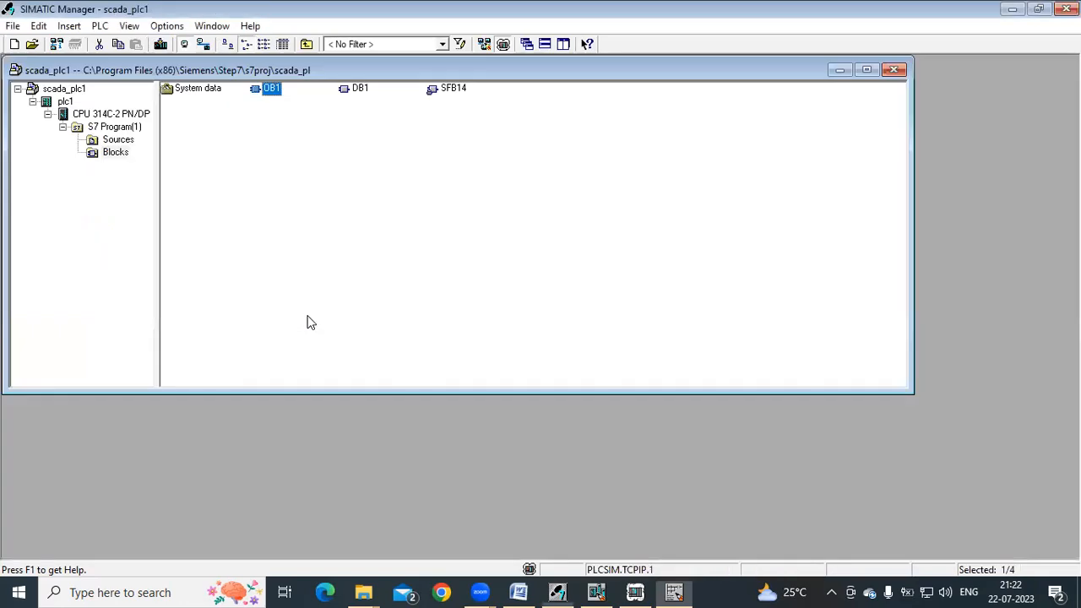
pyautogui.click(1012, 8)
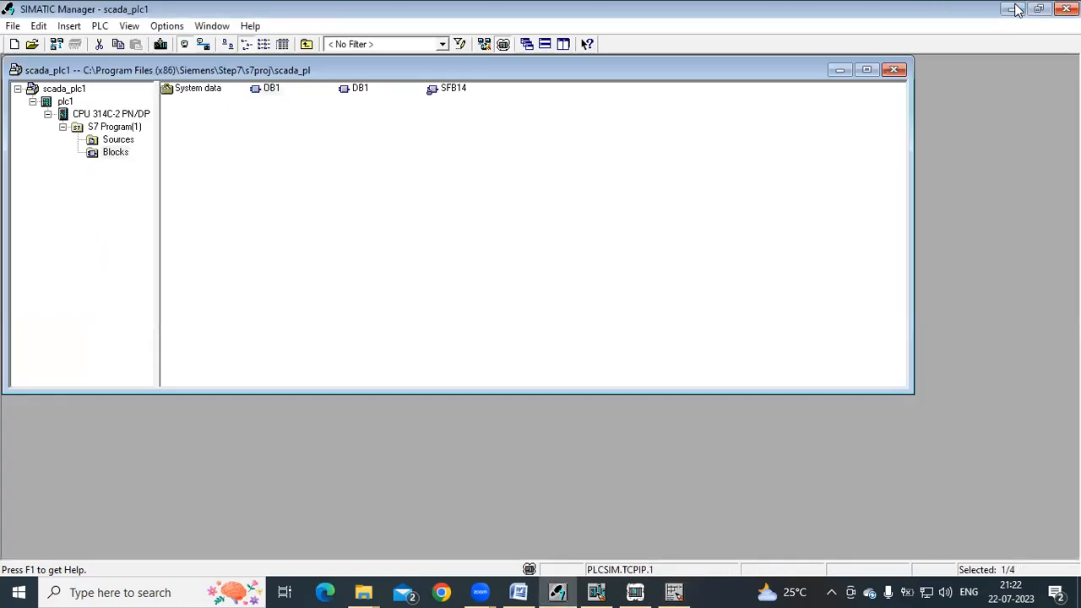
pyautogui.click(506, 313)
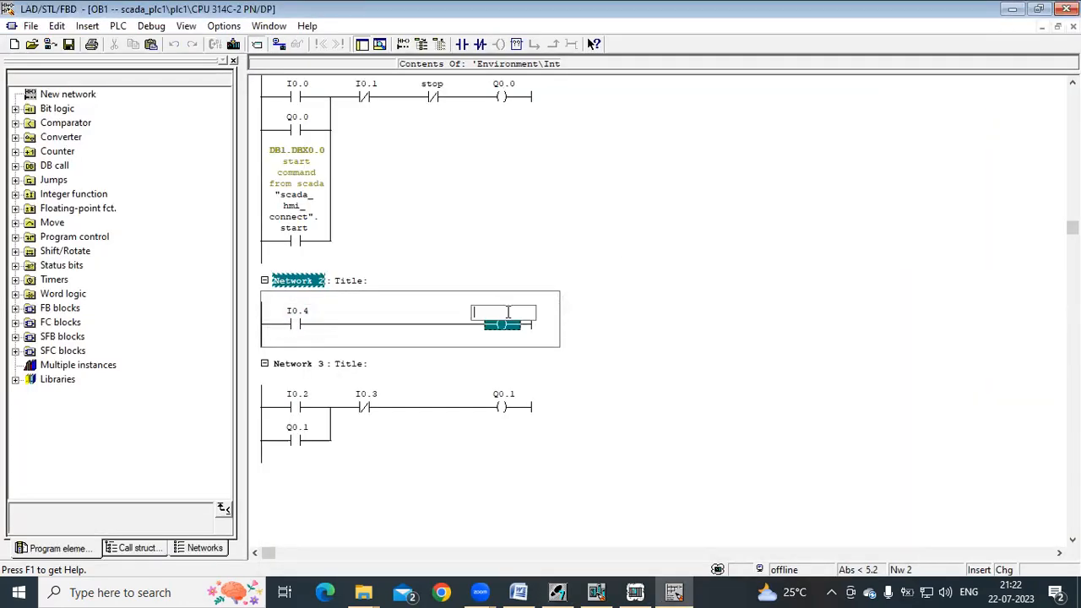
pyautogui.write('q4.0')
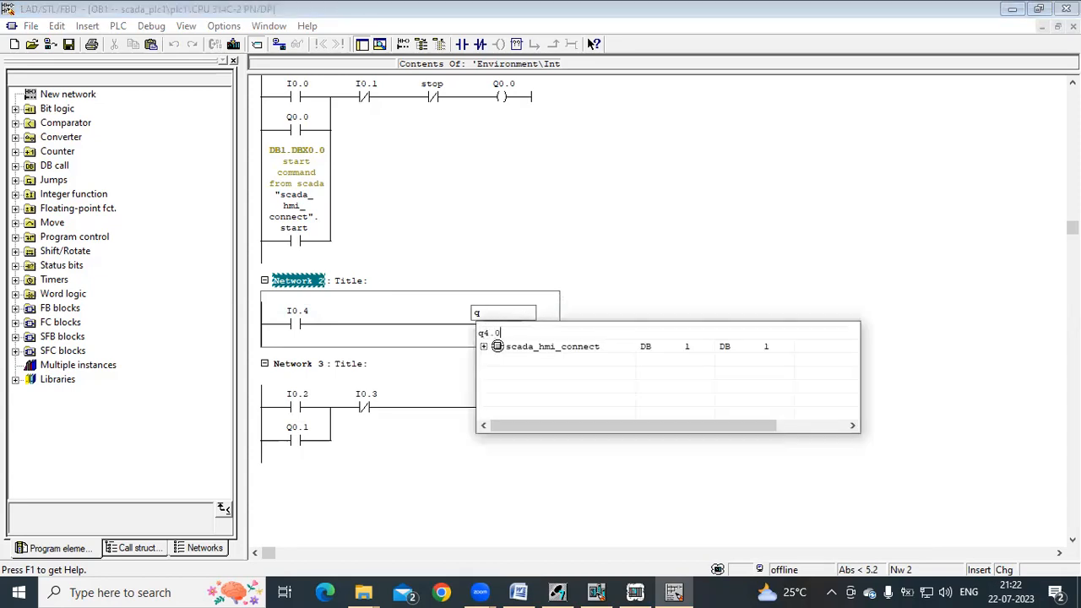
pyautogui.press('Return')
# Step: Copy Network 2 and paste the duplicate directly below it as a new network
pyautogui.rightClick(310, 283)
pyautogui.click(347, 311)
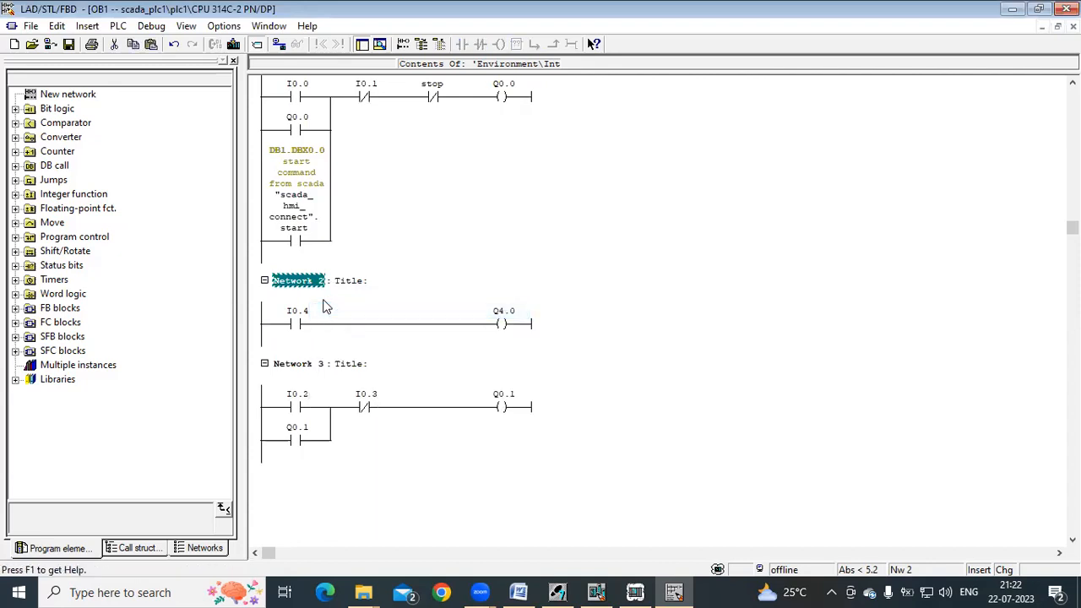
pyautogui.rightClick(316, 282)
pyautogui.click(353, 330)
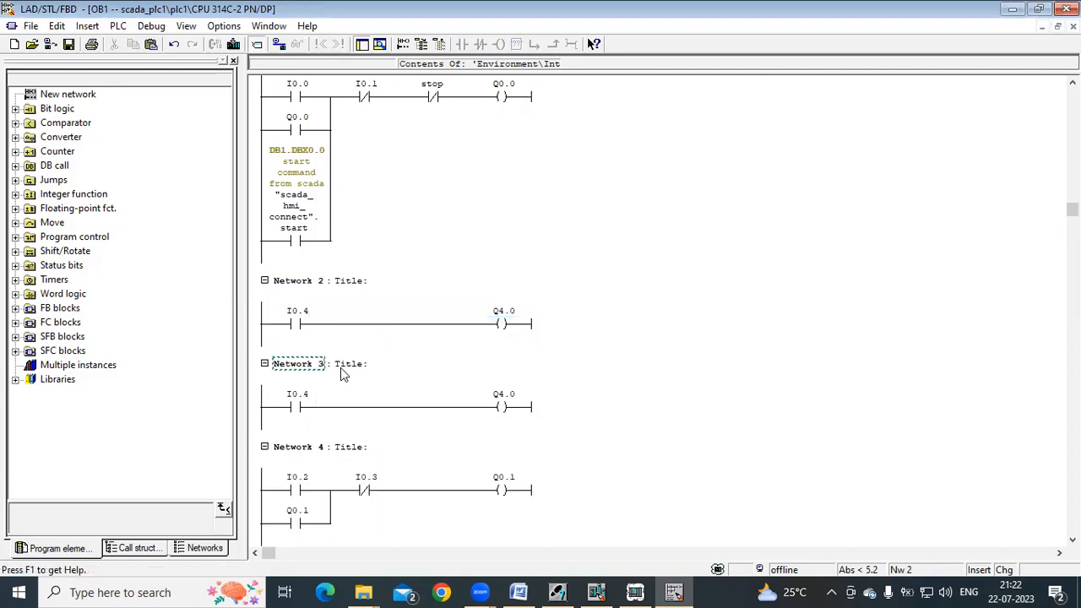
# Step: Set the address of the normally open contact in Network 3 to I5.0
pyautogui.click(310, 407)
pyautogui.click(309, 396)
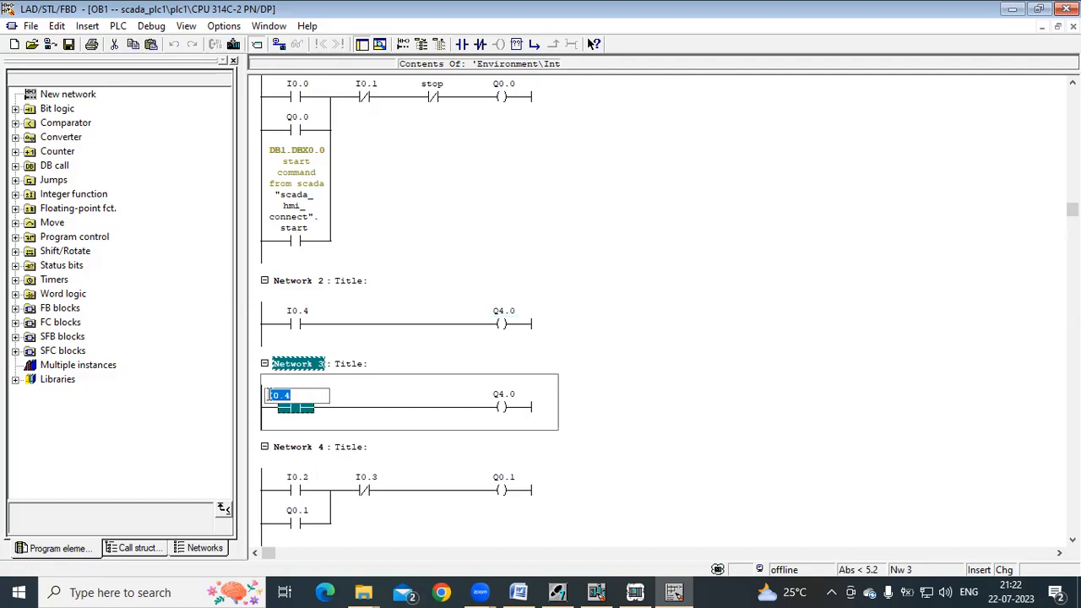
pyautogui.moveTo(314, 395); pyautogui.dragTo(279, 395)
pyautogui.press('BackSpace')
pyautogui.write('i5.0')
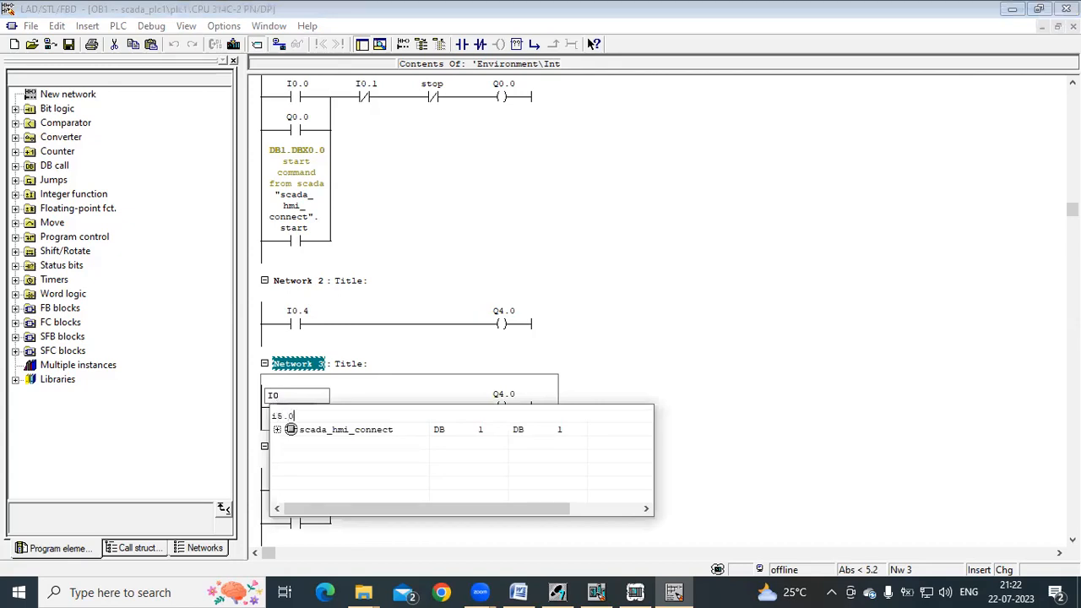
pyautogui.press('Return')
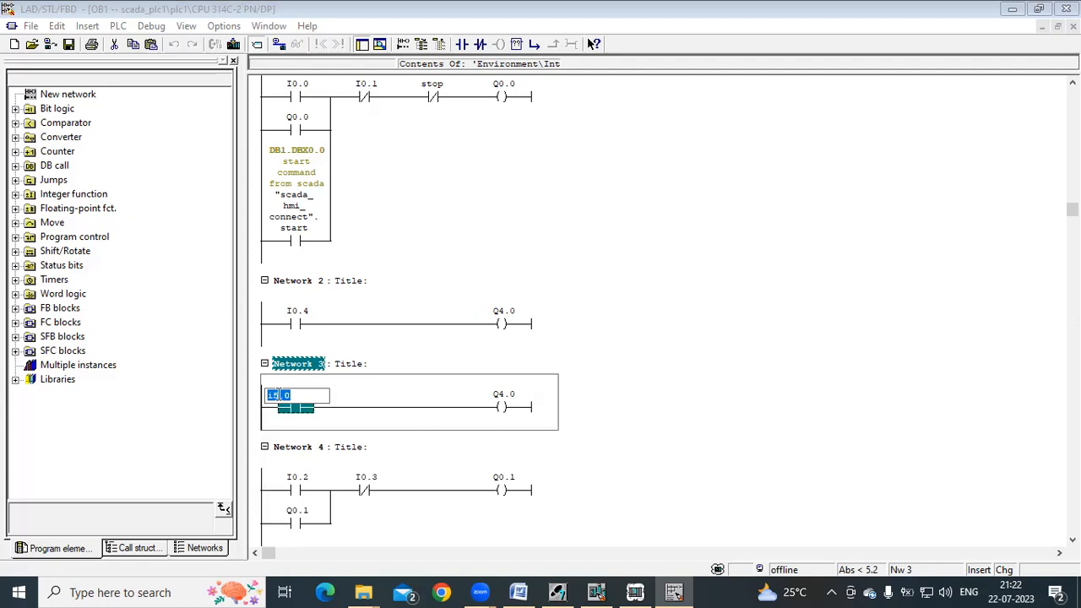
# Step: Set the address of the output coil in Network 3 to Q0.2
pyautogui.click(498, 393)
pyautogui.click(507, 392)
pyautogui.press('BackSpace')
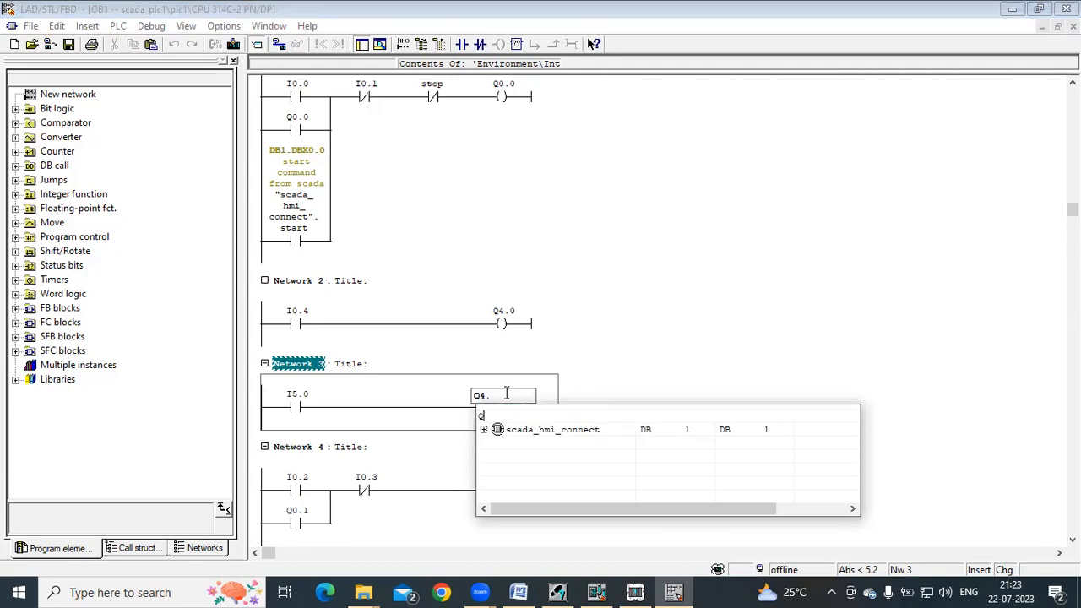
pyautogui.write('Q0.2')
pyautogui.click(435, 409)
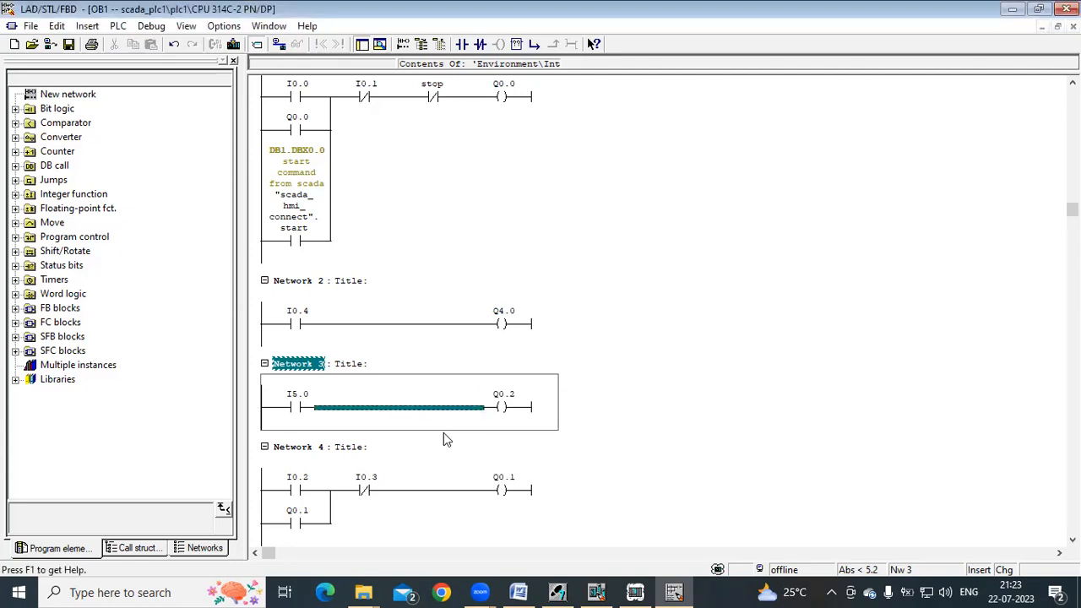
pyautogui.click(507, 394)
# Step: Save block OB1 and download it to the CPU
pyautogui.scroll(2, 385, 370)
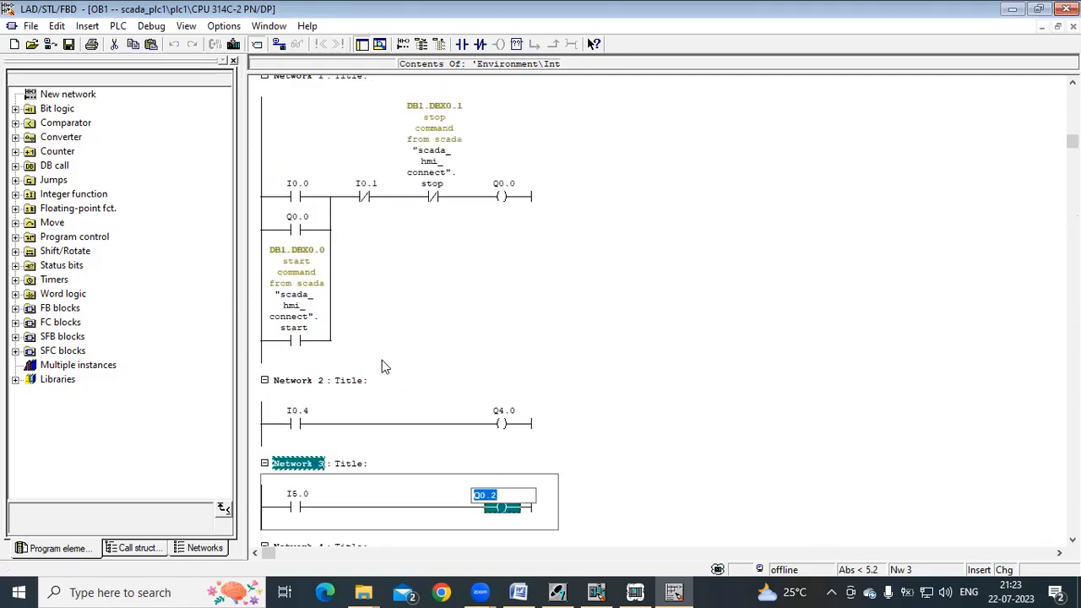
pyautogui.scroll(-1, 382, 360)
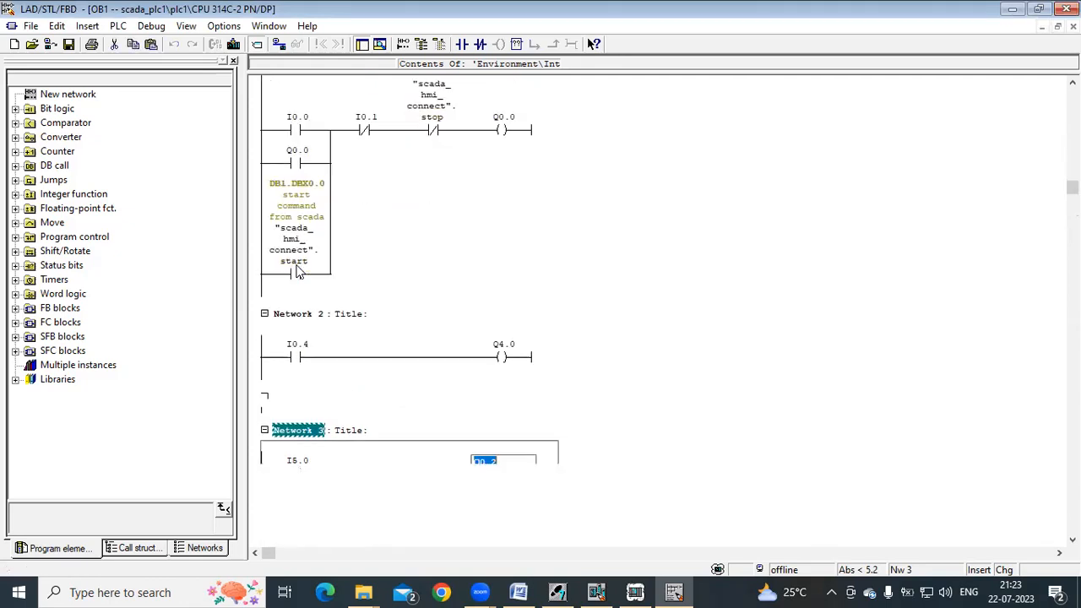
pyautogui.click(71, 45)
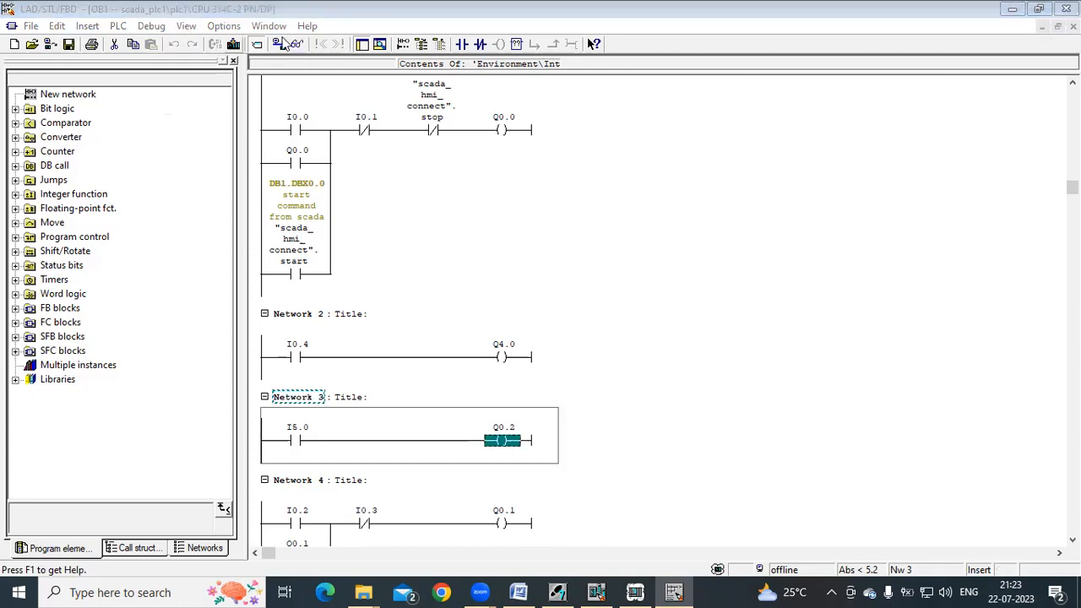
pyautogui.click(234, 44)
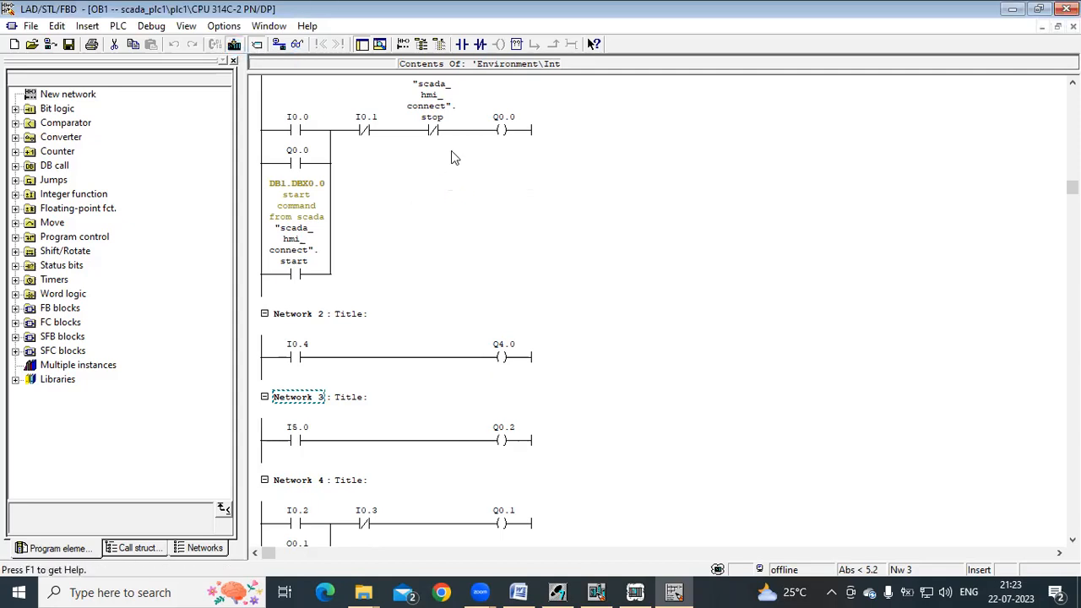
# Step: Turn on online monitoring of OB1 and place the S7-PLCSIM window beside the ladder networks
pyautogui.click(297, 44)
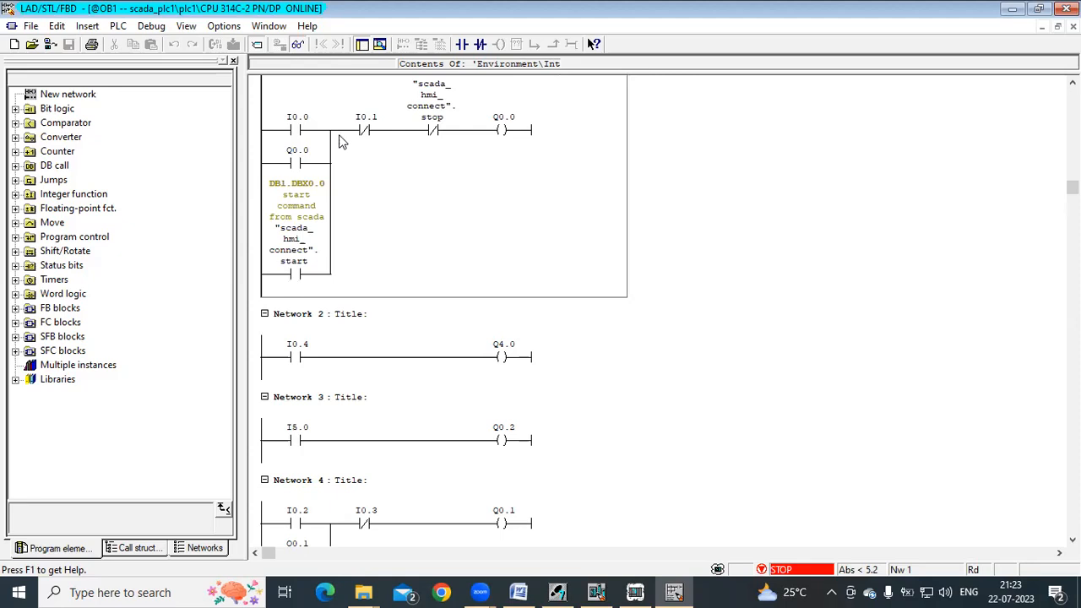
pyautogui.click(650, 591)
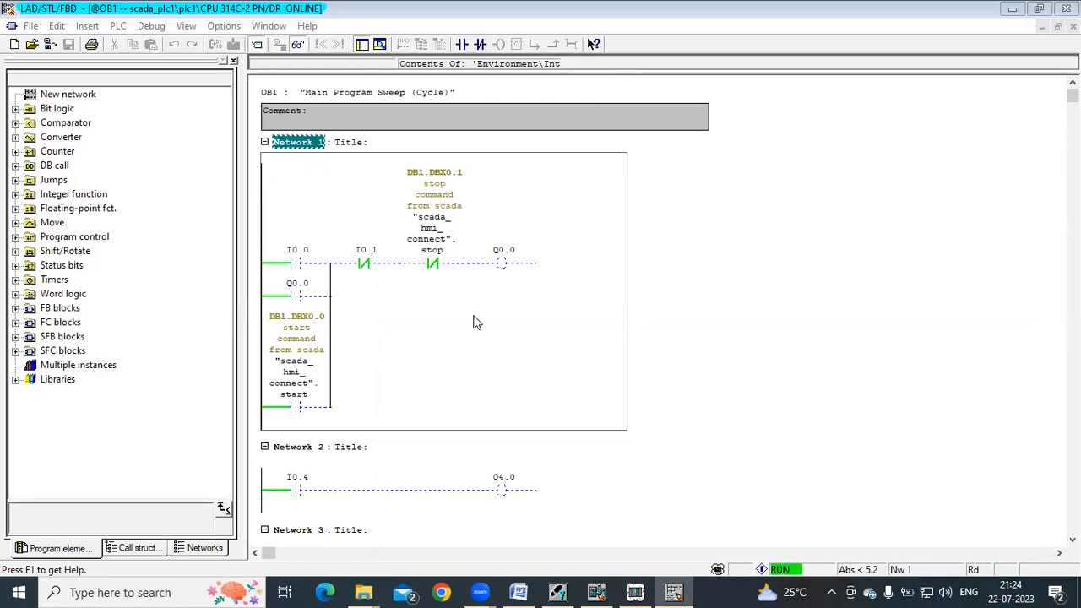
pyautogui.scroll(-1, 474, 321)
pyautogui.scroll(-4, 456, 309)
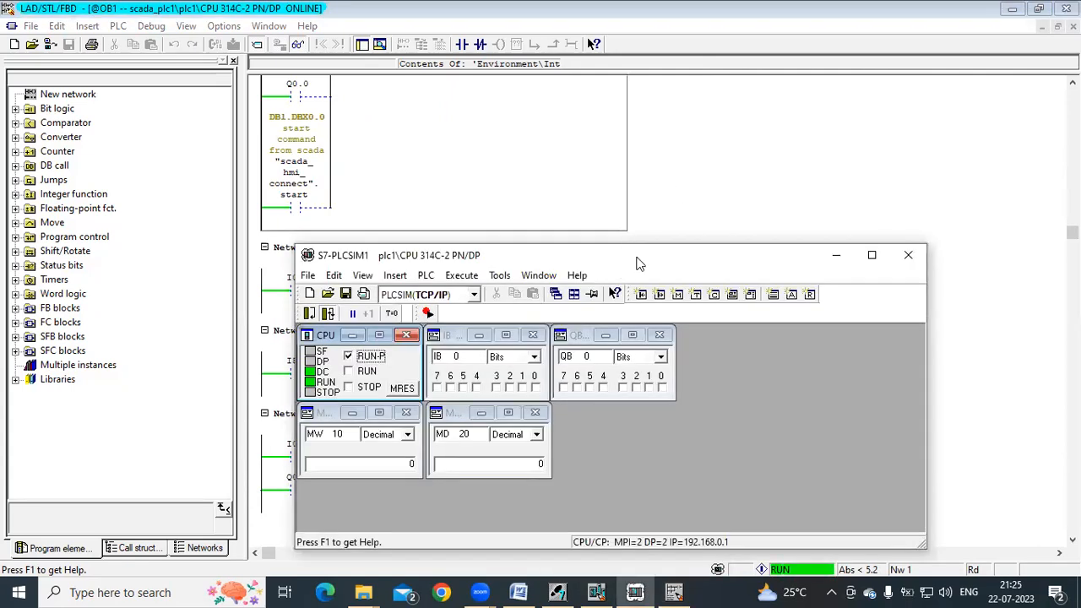
pyautogui.moveTo(641, 254); pyautogui.dragTo(894, 84)
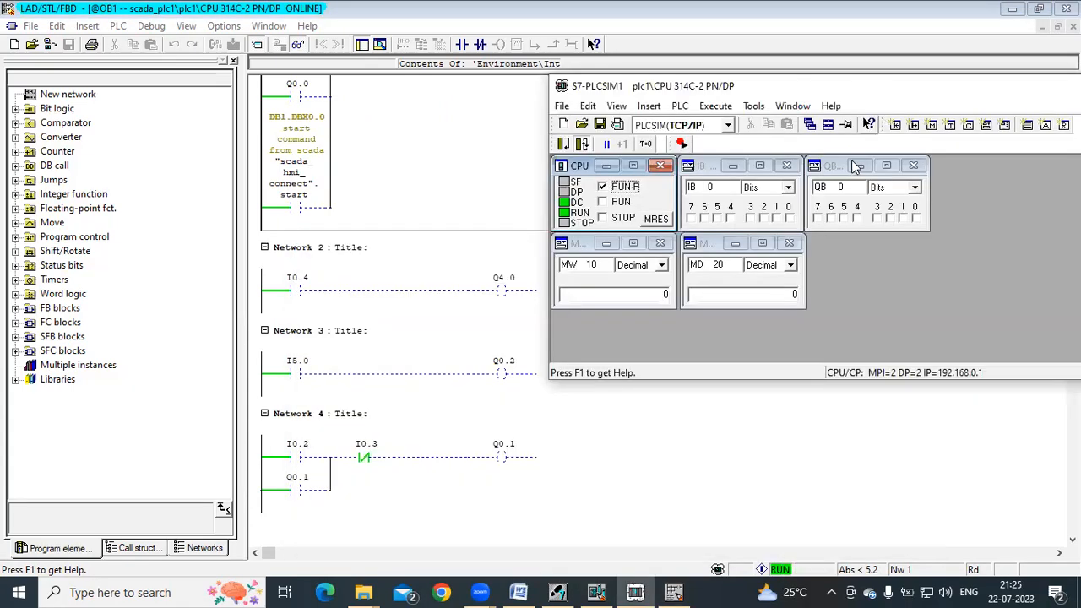
# Step: Change the simulator's MW 10 variable window to input byte IB 5 in Bits format
pyautogui.click(605, 265)
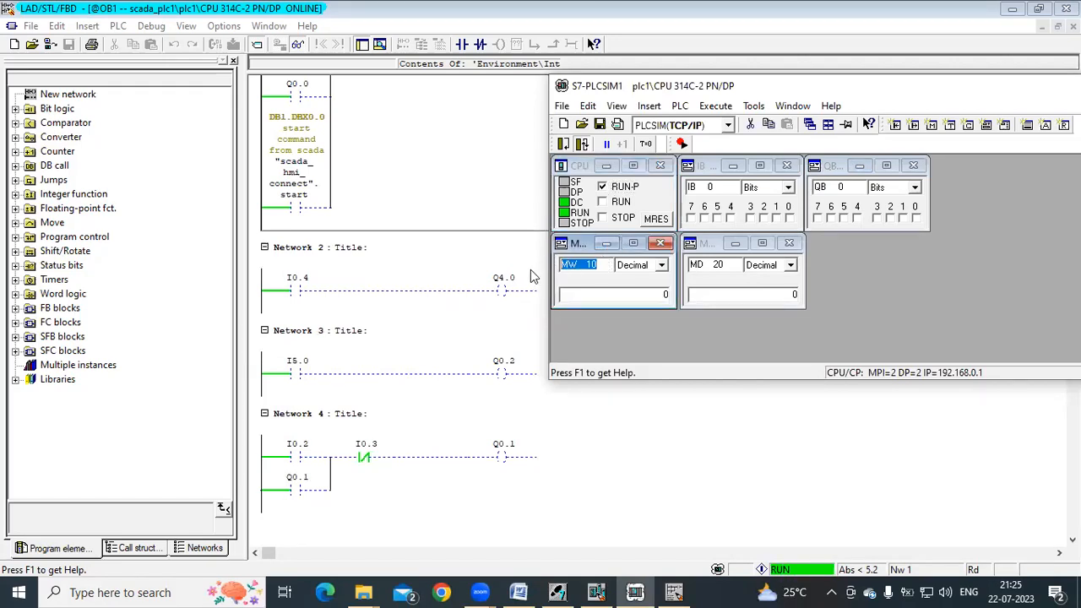
pyautogui.press('BackSpace')
pyautogui.press('Return')
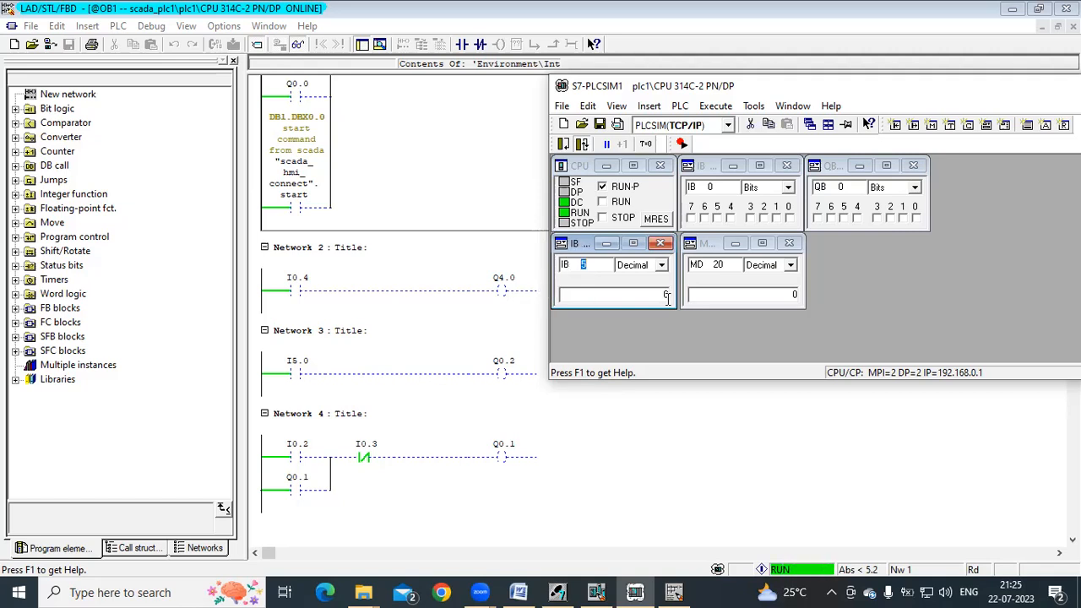
pyautogui.click(663, 265)
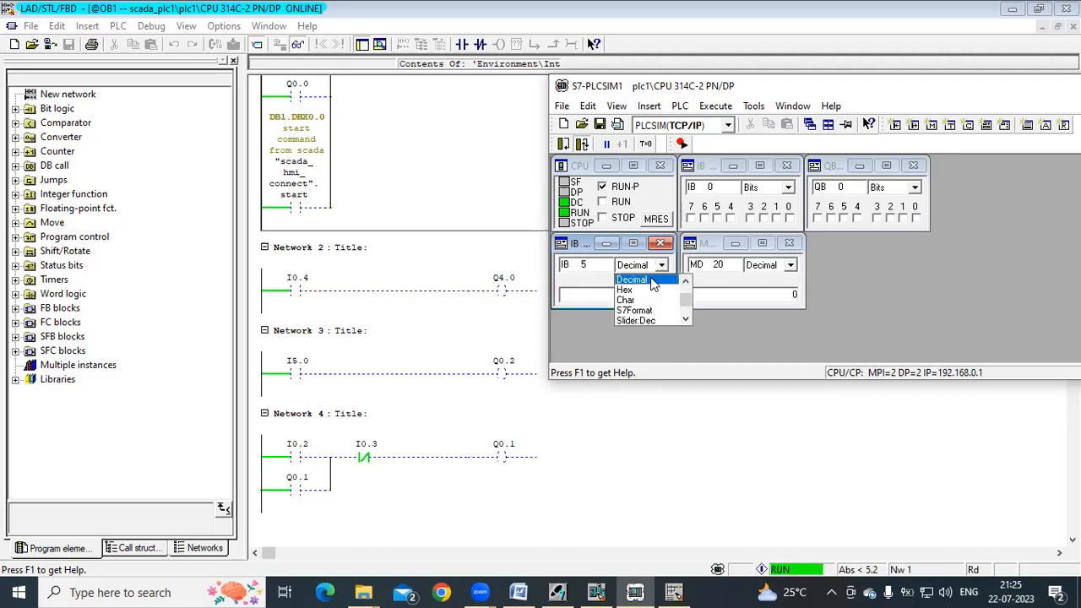
pyautogui.scroll(1, 653, 285)
pyautogui.click(652, 279)
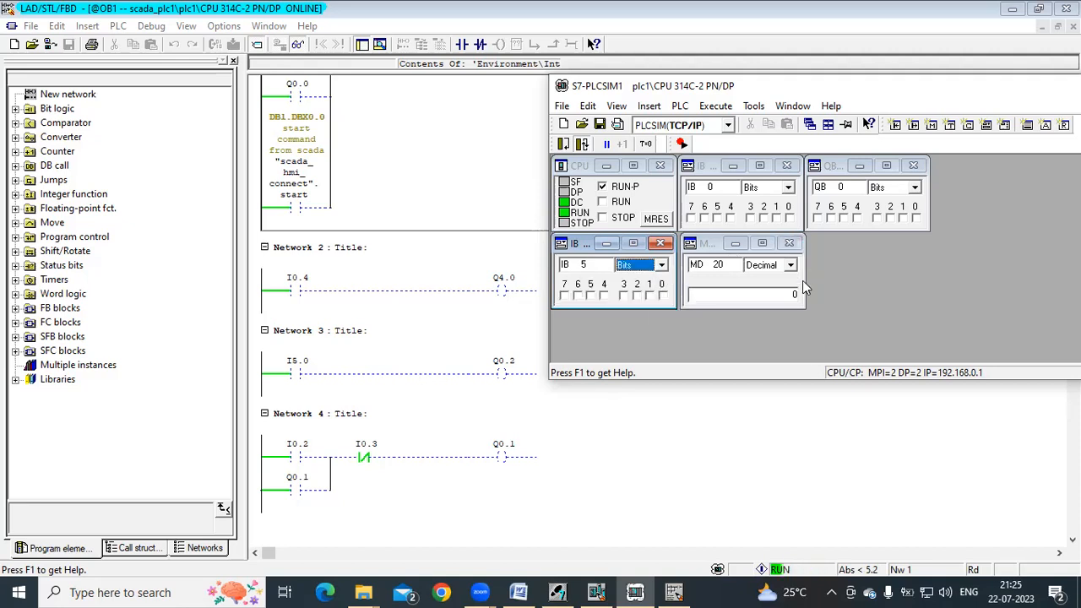
# Step: Change the simulator's MD 20 variable window to output byte QB 4 in Bits format
pyautogui.click(792, 266)
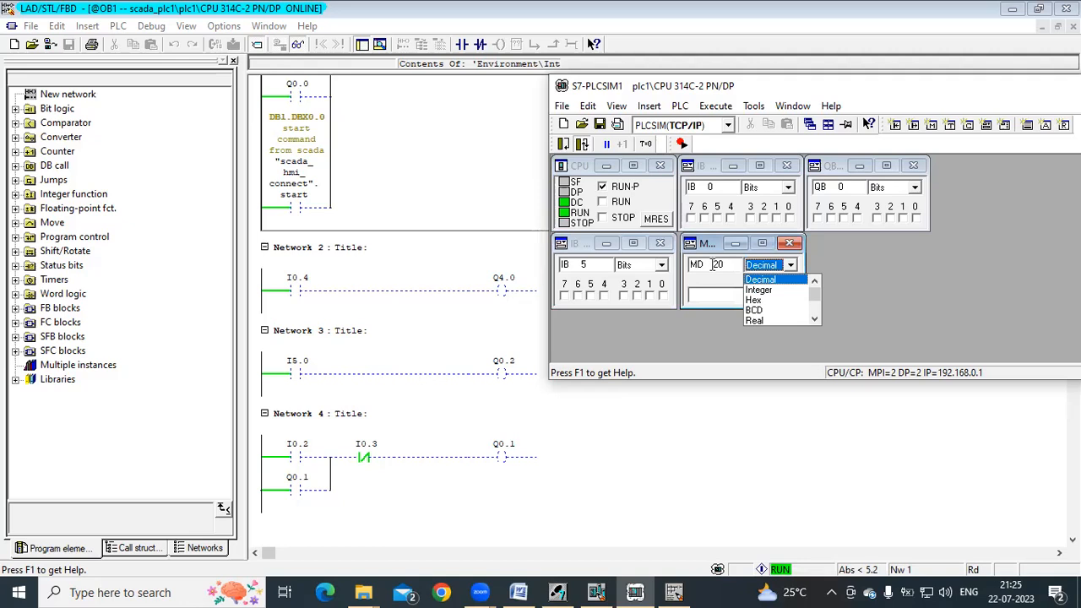
pyautogui.click(691, 264)
pyautogui.click(735, 264)
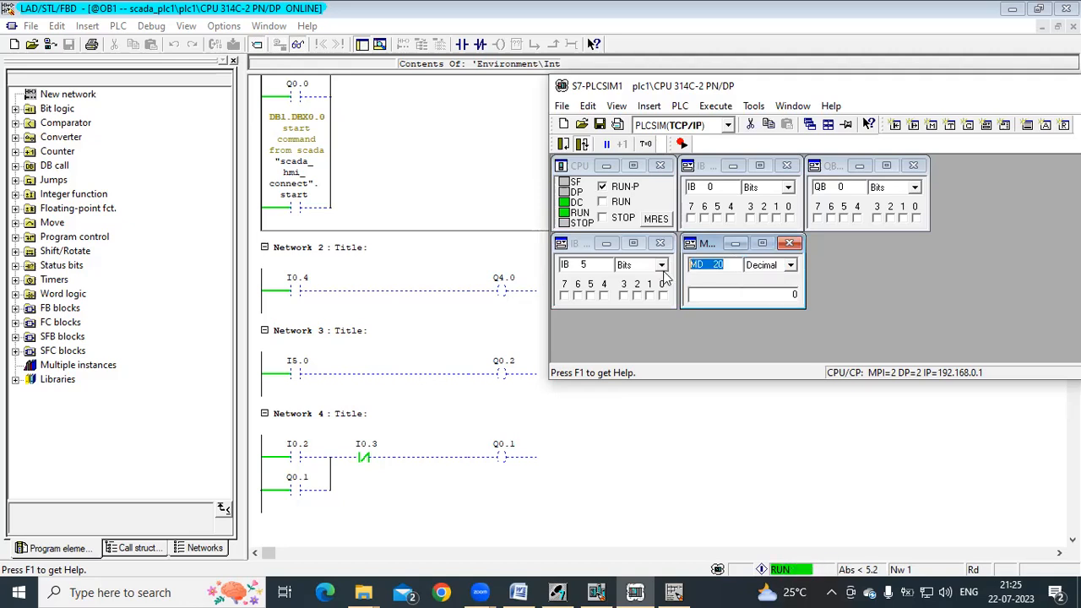
pyautogui.write('q')
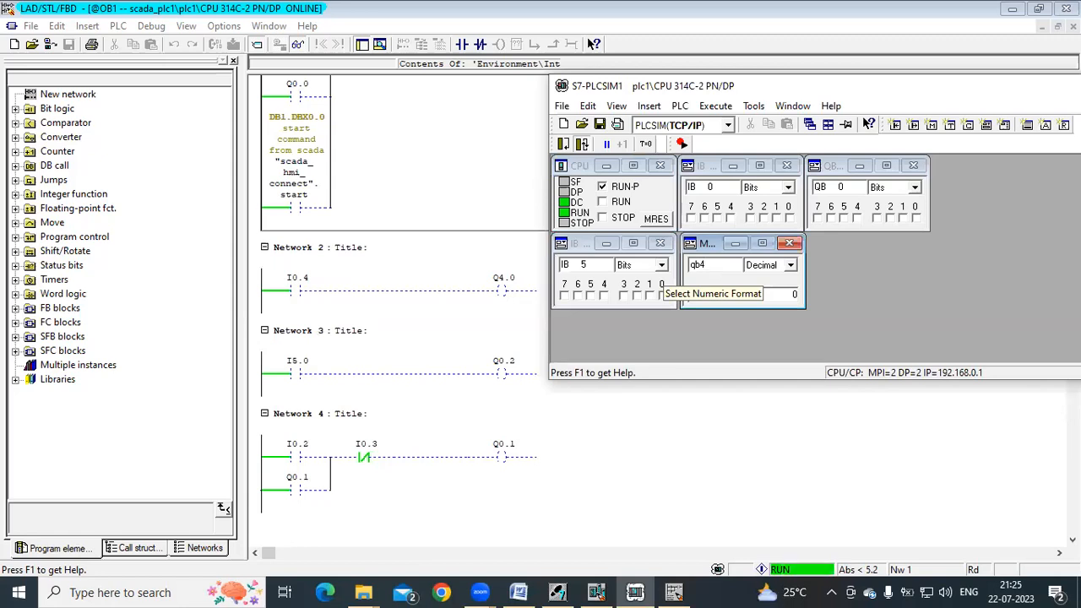
pyautogui.write('b4')
pyautogui.press('Return')
pyautogui.click(791, 264)
pyautogui.scroll(1, 764, 292)
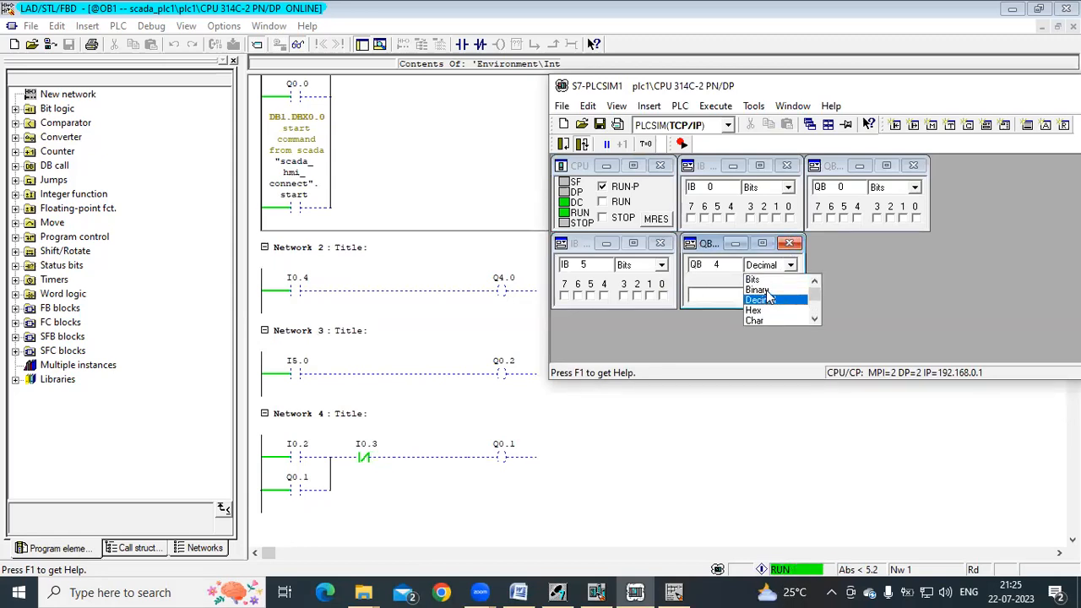
pyautogui.click(764, 282)
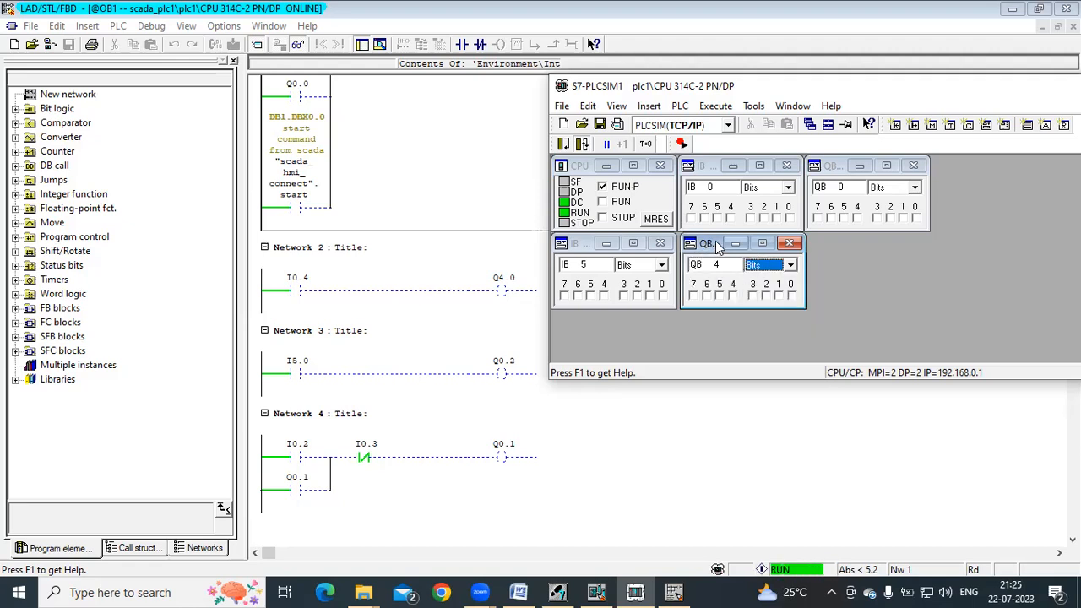
# Step: Arrange the simulator windows so that QB 4 sits below QB 0 and IB 5 below IB 0
pyautogui.moveTo(716, 241); pyautogui.dragTo(839, 243)
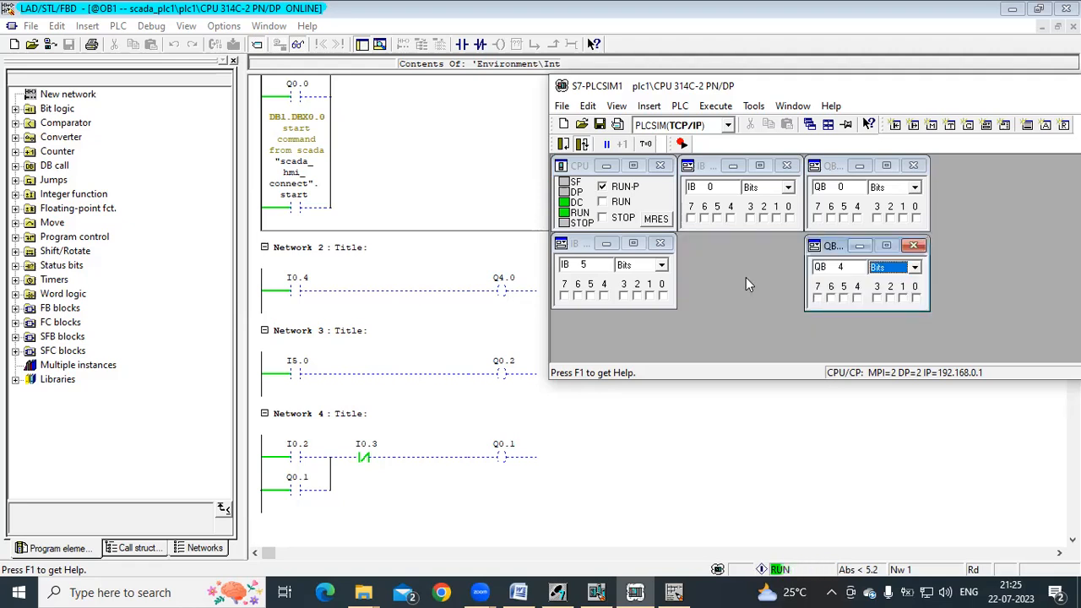
pyautogui.click(576, 245)
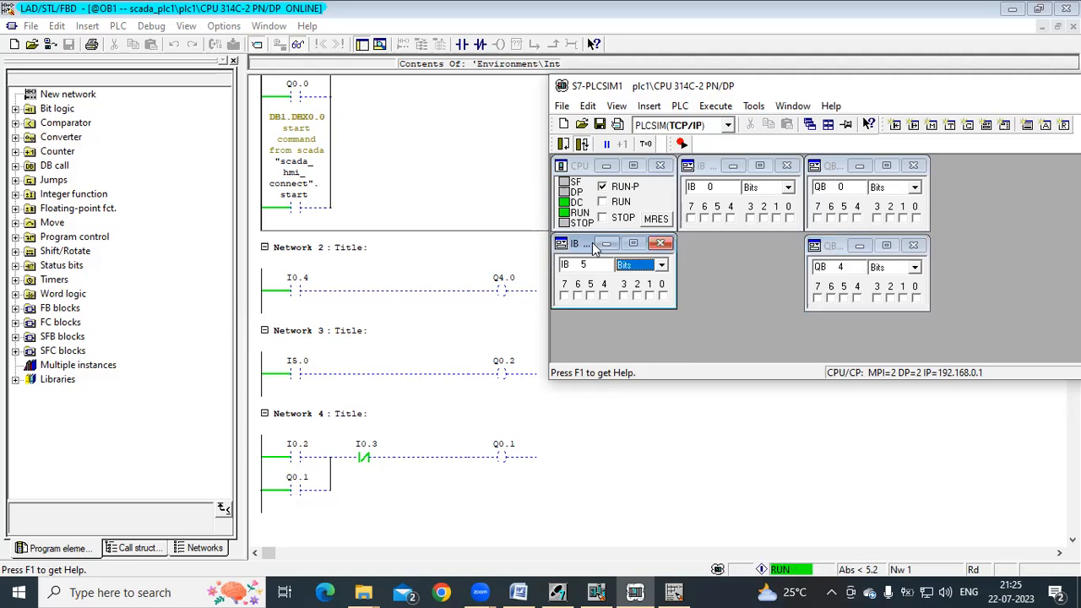
pyautogui.moveTo(593, 246); pyautogui.dragTo(719, 247)
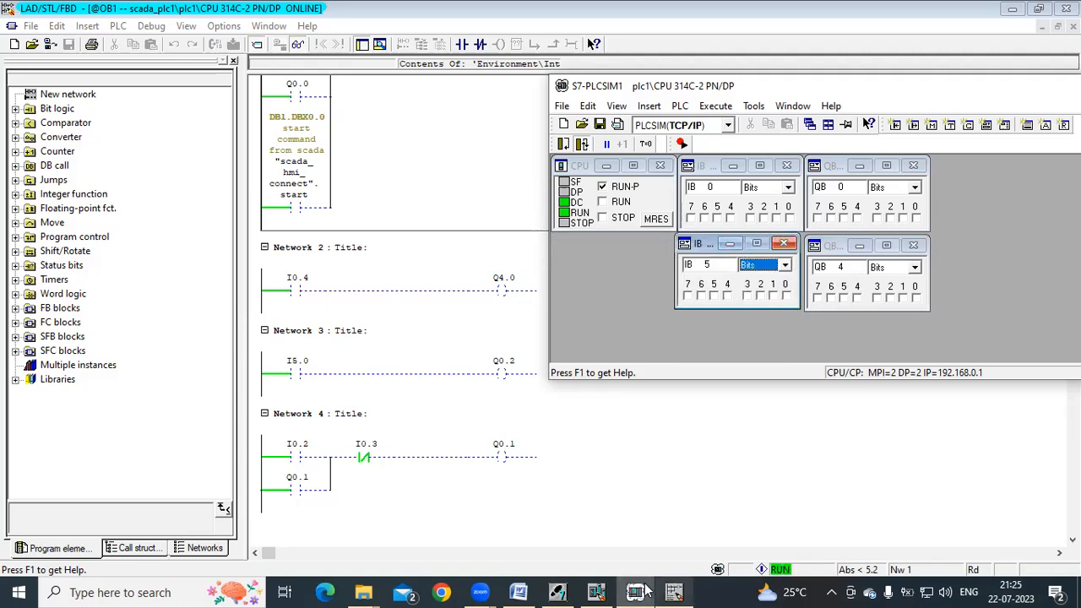
# Step: Switch to HW Config to check the I/O addresses of the CPU 314C-2 PN/DP, and minimize it when done
pyautogui.click(596, 593)
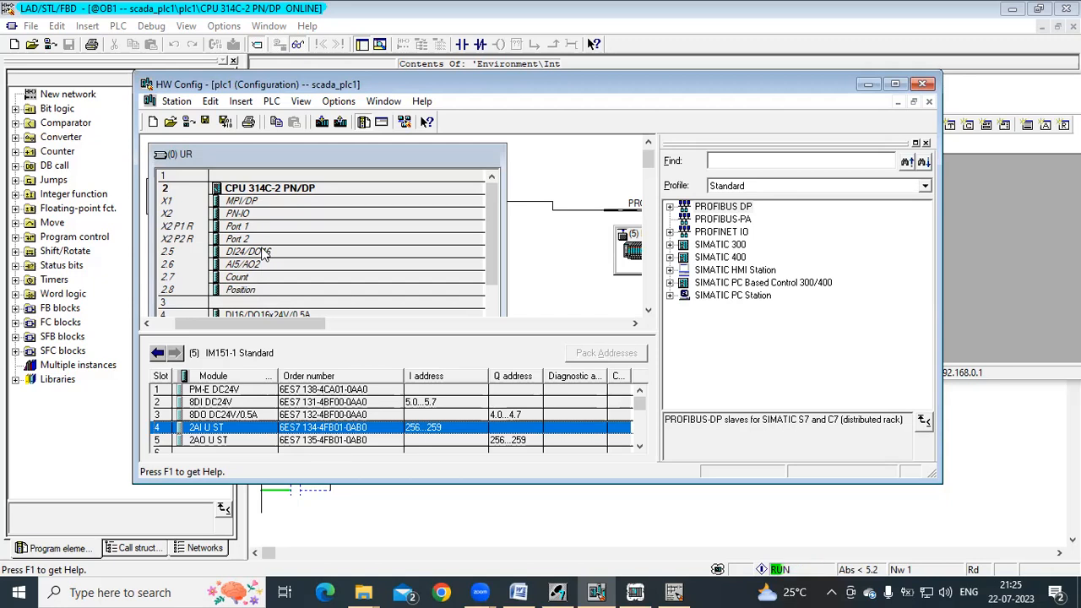
pyautogui.click(294, 189)
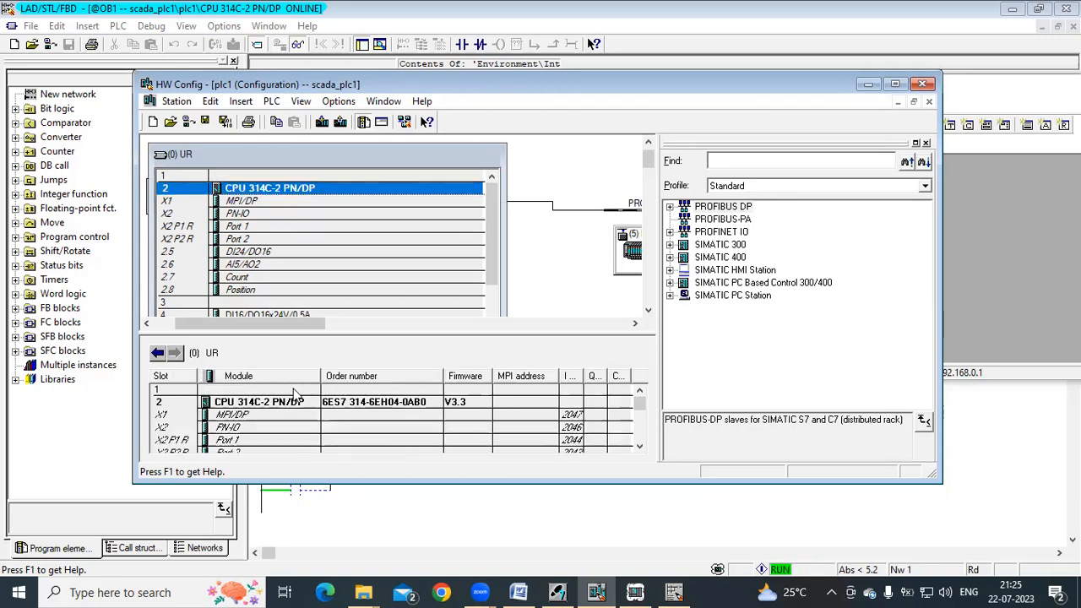
pyautogui.scroll(-1, 294, 393)
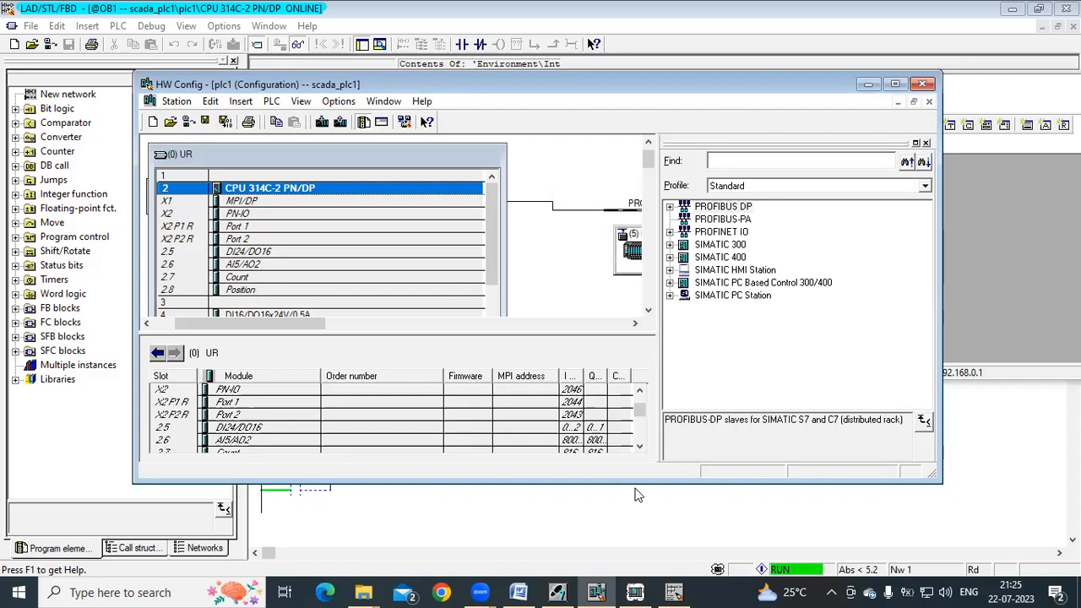
pyautogui.moveTo(635, 480); pyautogui.dragTo(644, 534)
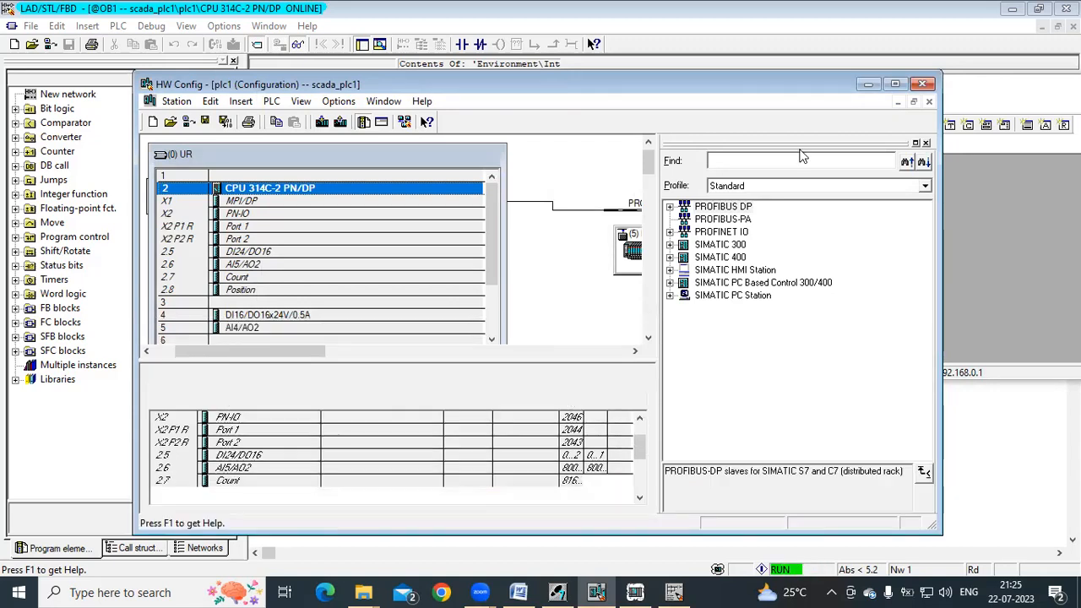
pyautogui.click(868, 84)
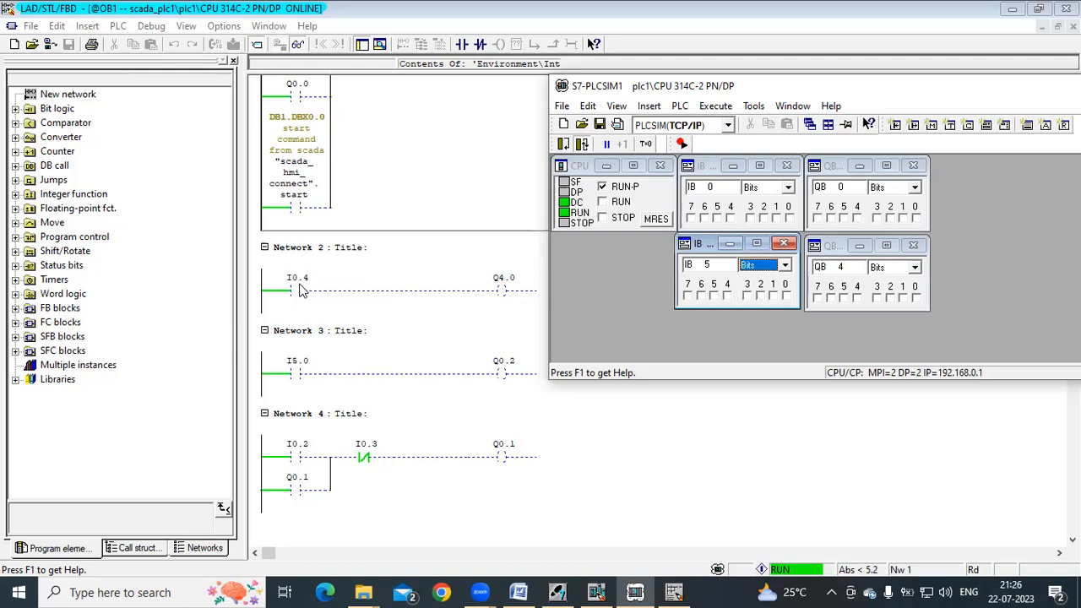
# Step: Test Networks 2 and 3 by switching simulated inputs I0.4 and I5.0 on and off again
pyautogui.click(730, 218)
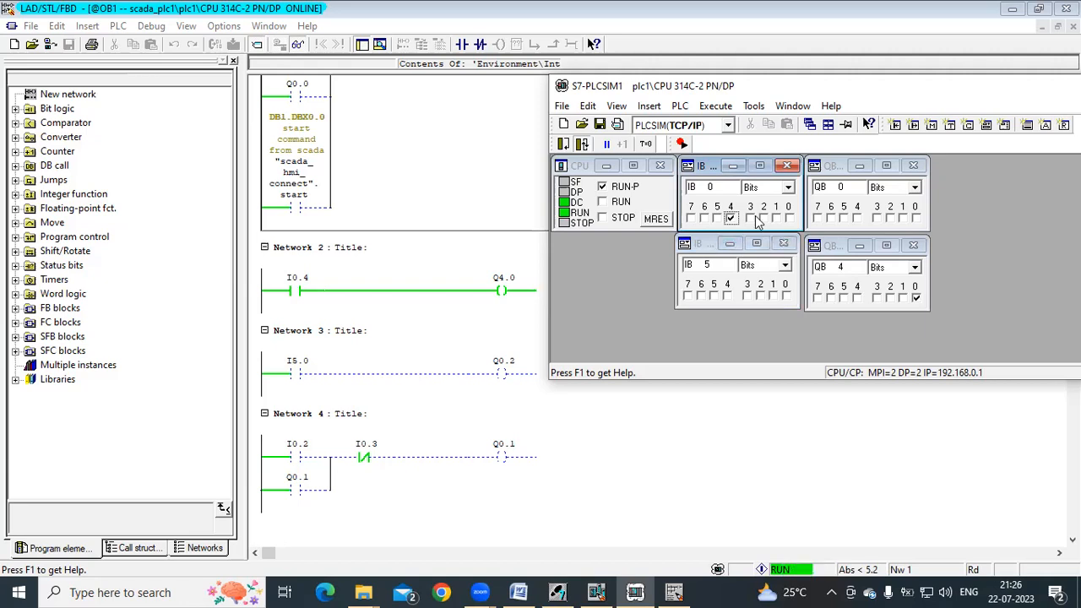
pyautogui.click(788, 297)
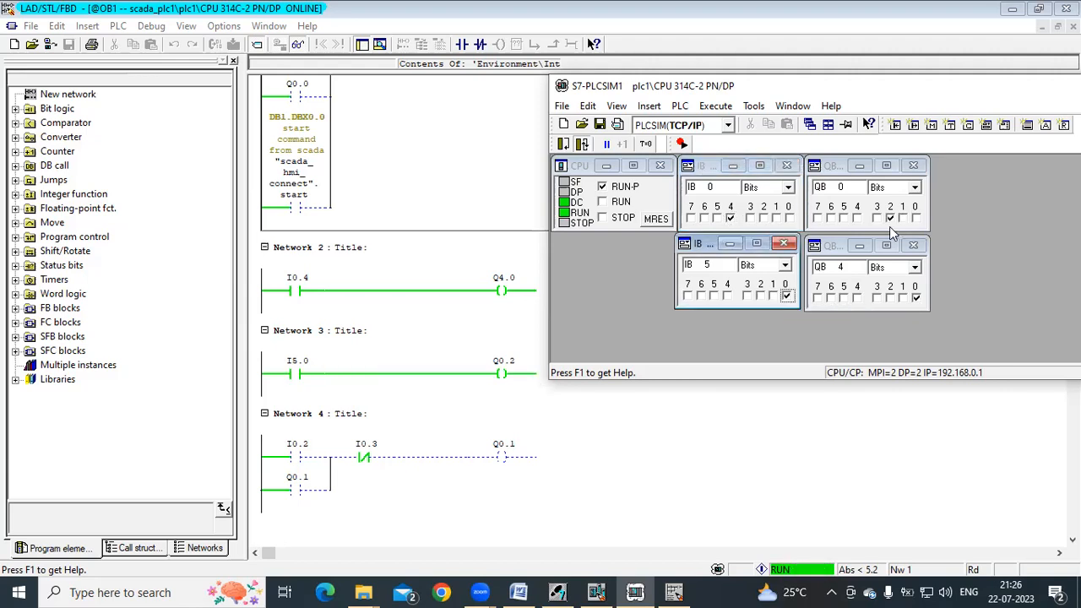
pyautogui.click(788, 297)
pyautogui.click(731, 219)
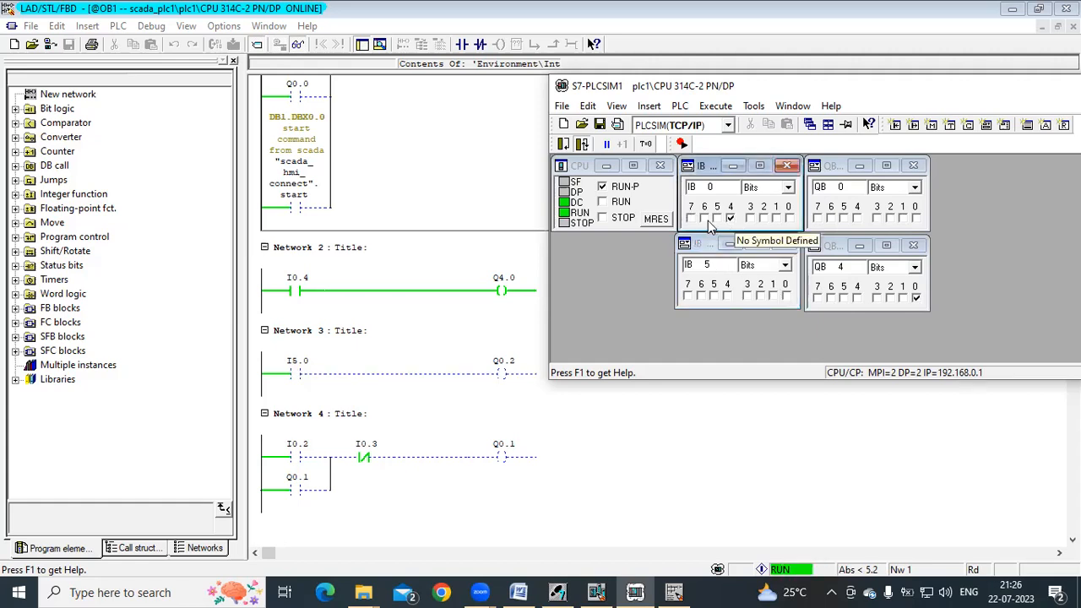
# Step: Turn off online monitoring of OB1 in the LAD/STL/FBD editor
pyautogui.click(427, 294)
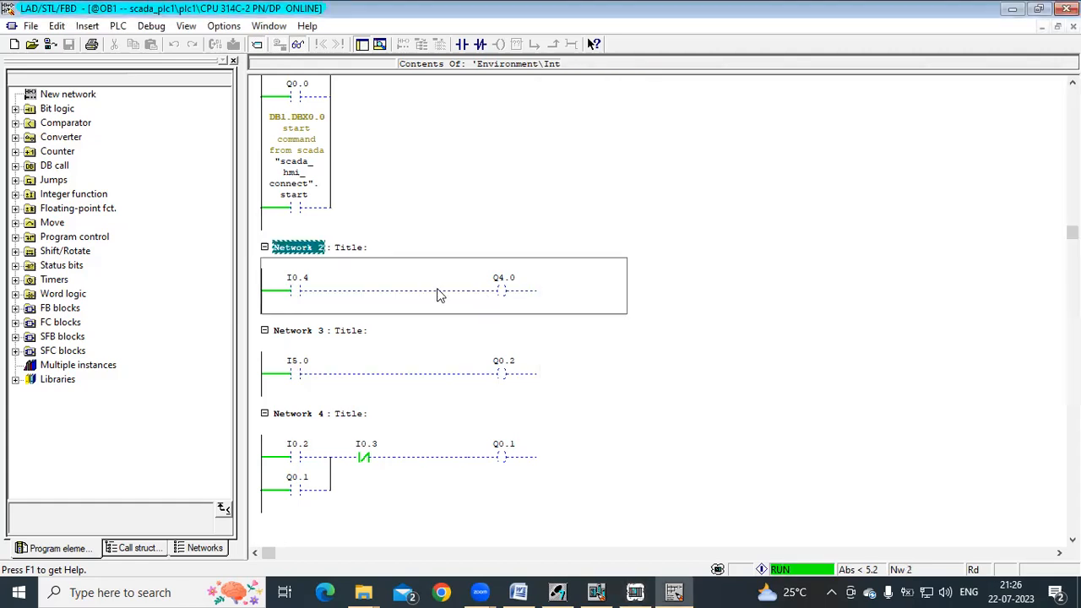
pyautogui.scroll(2, 439, 295)
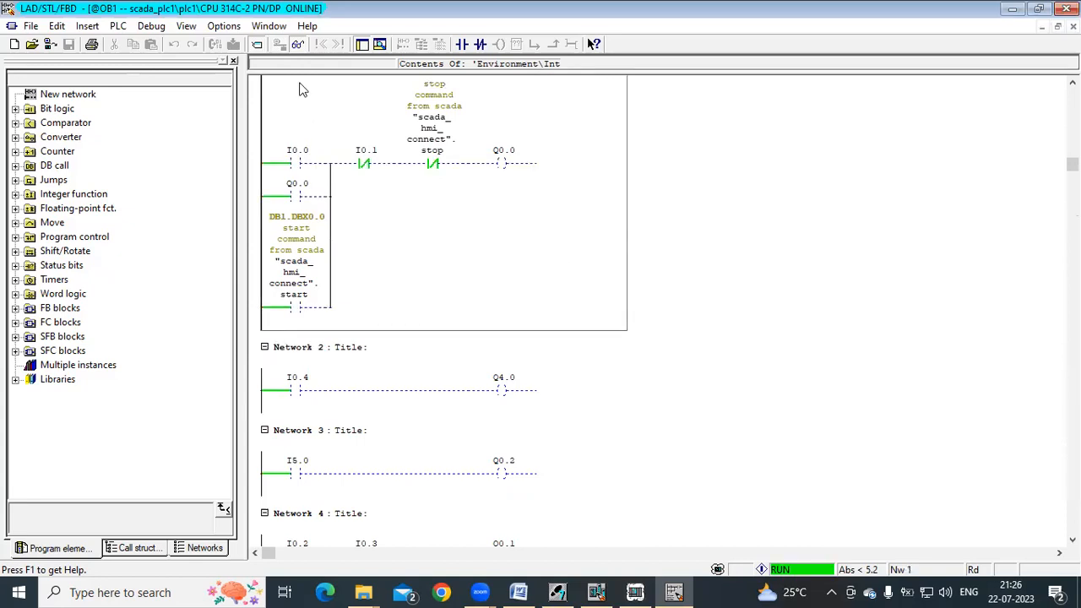
pyautogui.click(294, 48)
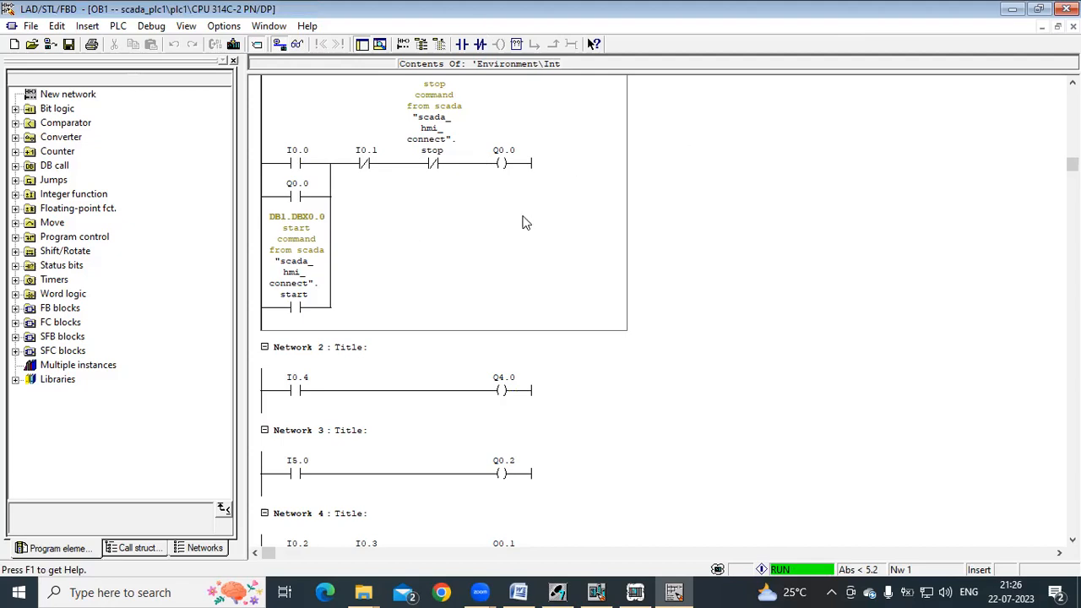
pyautogui.scroll(2, 523, 216)
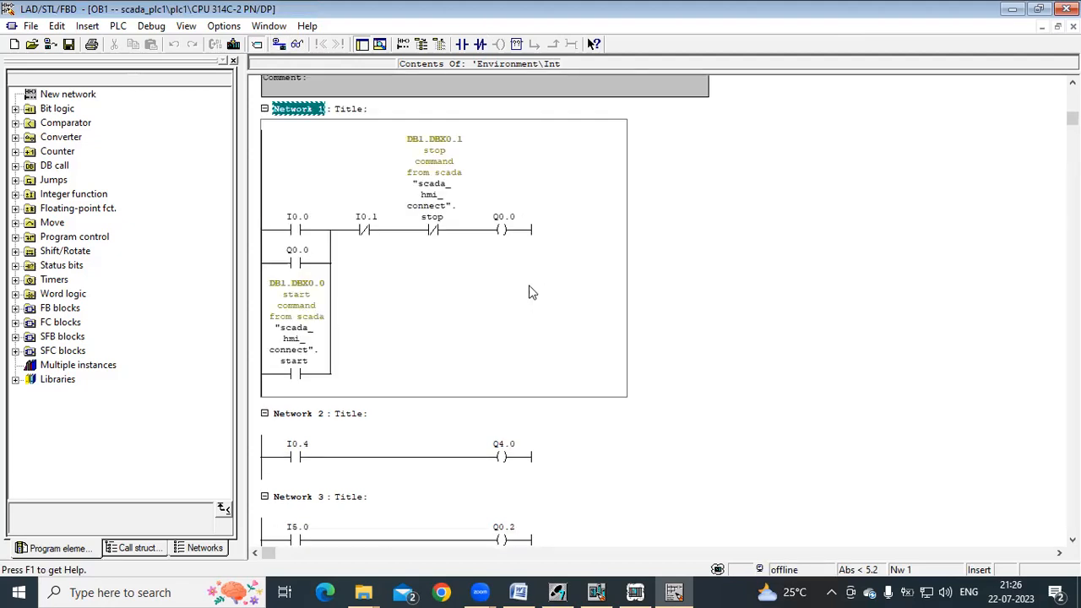